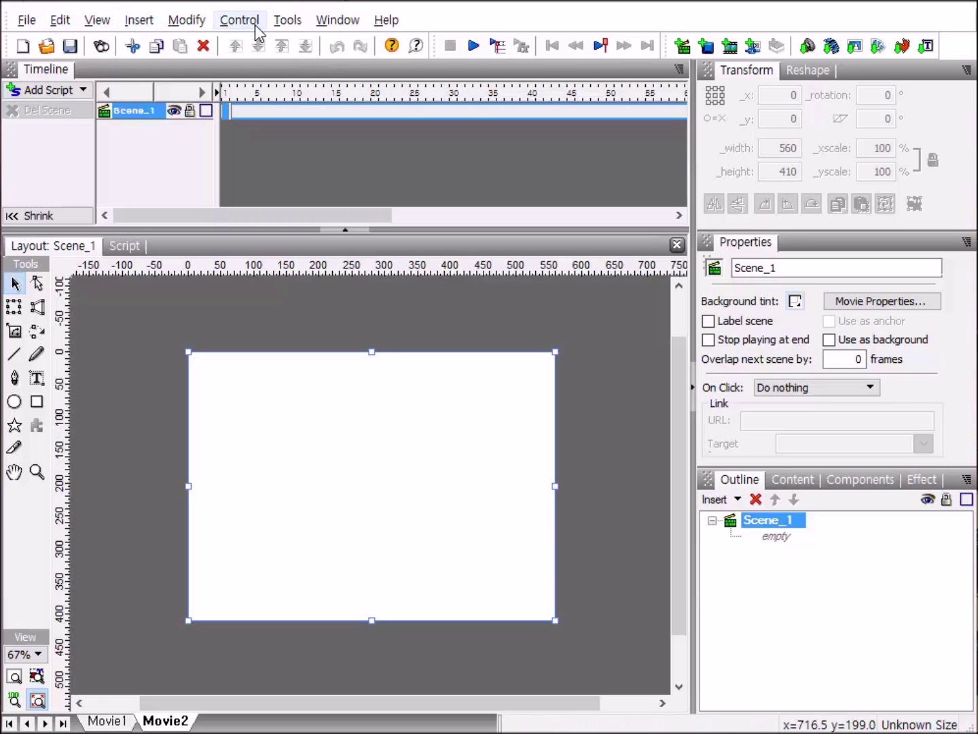
# Step: Reset all panels to the default window layout
pyautogui.click(334, 21)
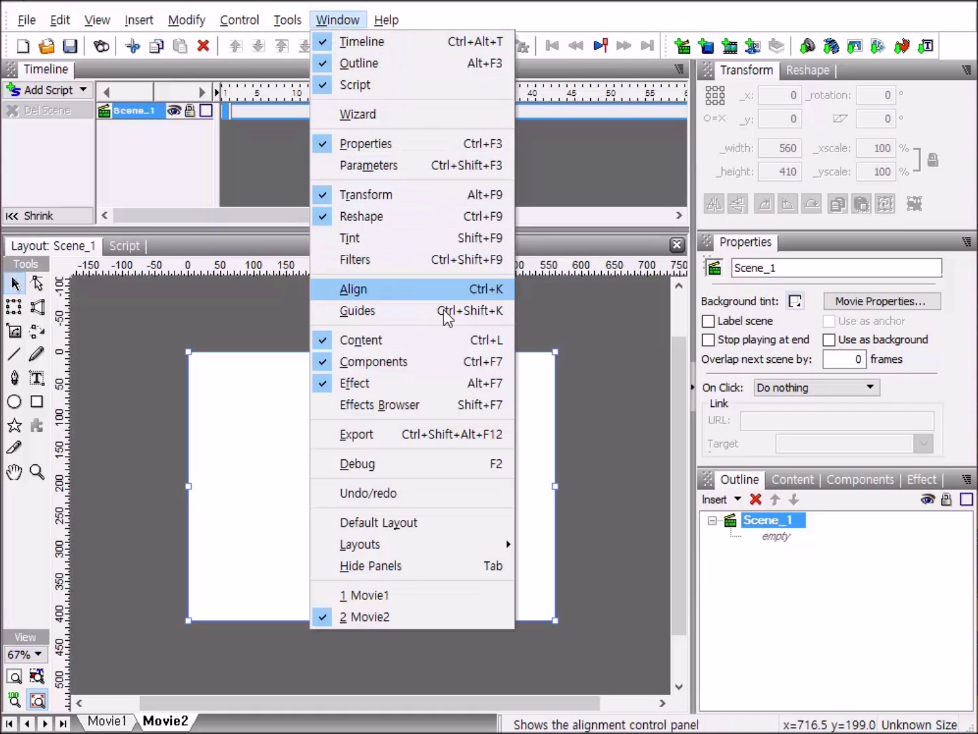
pyautogui.moveTo(448, 546)
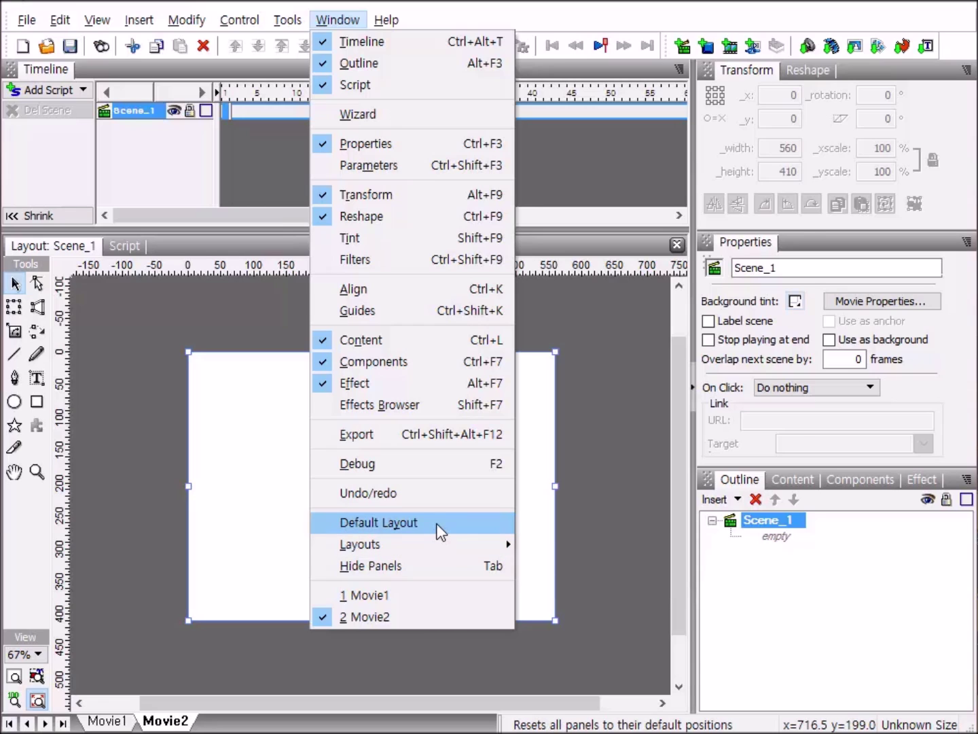
pyautogui.click(437, 525)
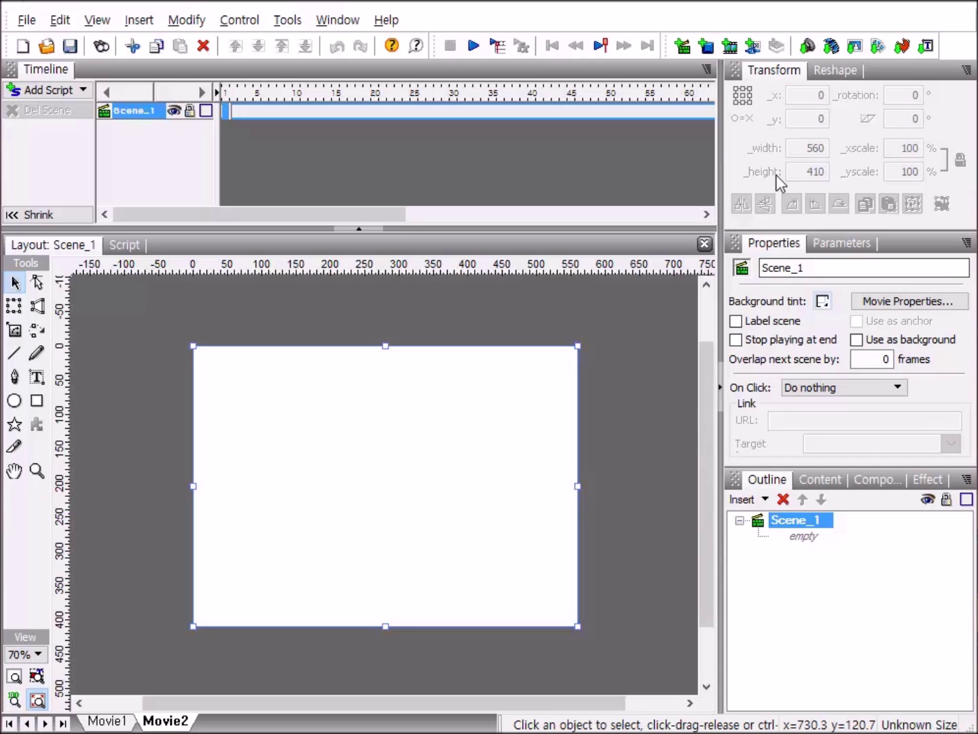
# Step: Set the movie size to 640 pixels wide and 480 pixels high
pyautogui.click(903, 307)
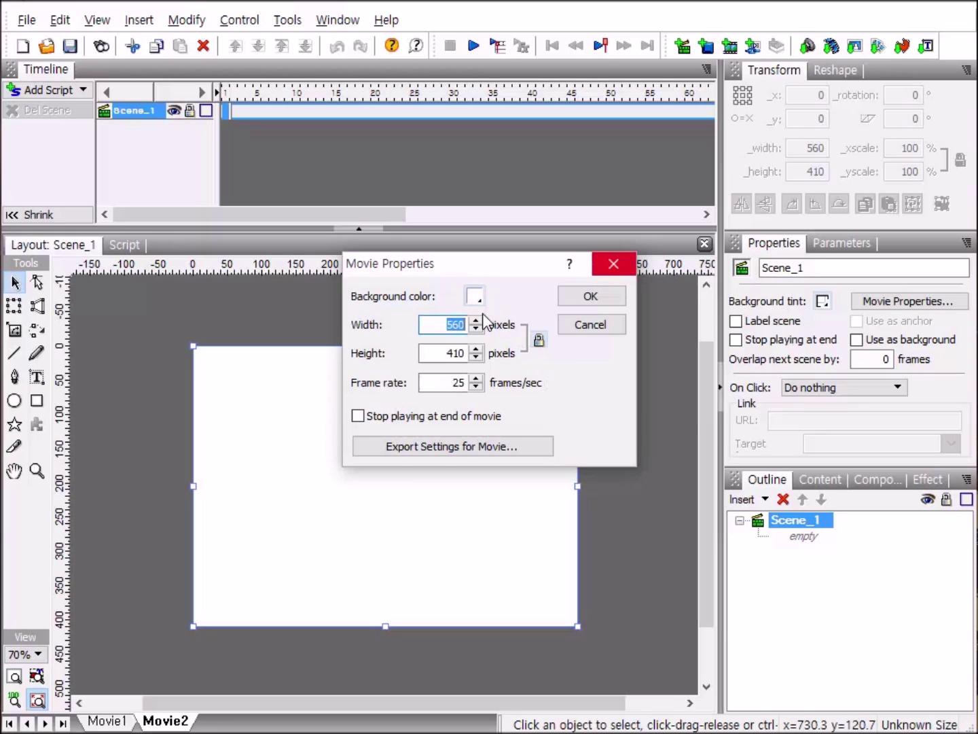
pyautogui.write('640')
pyautogui.press('Tab')
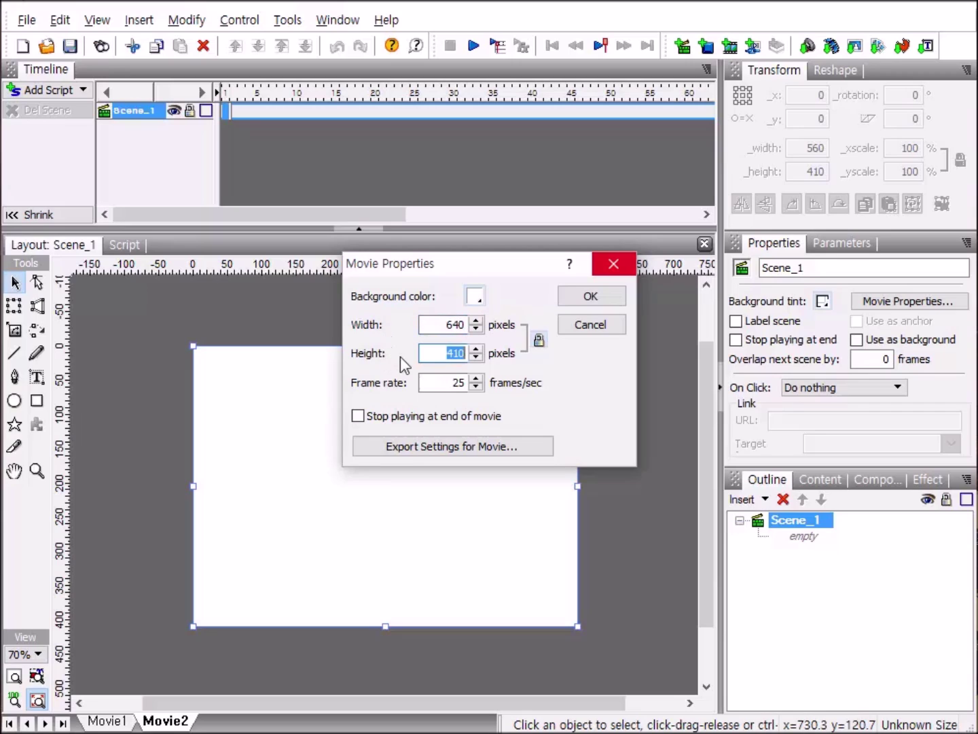
pyautogui.write('480')
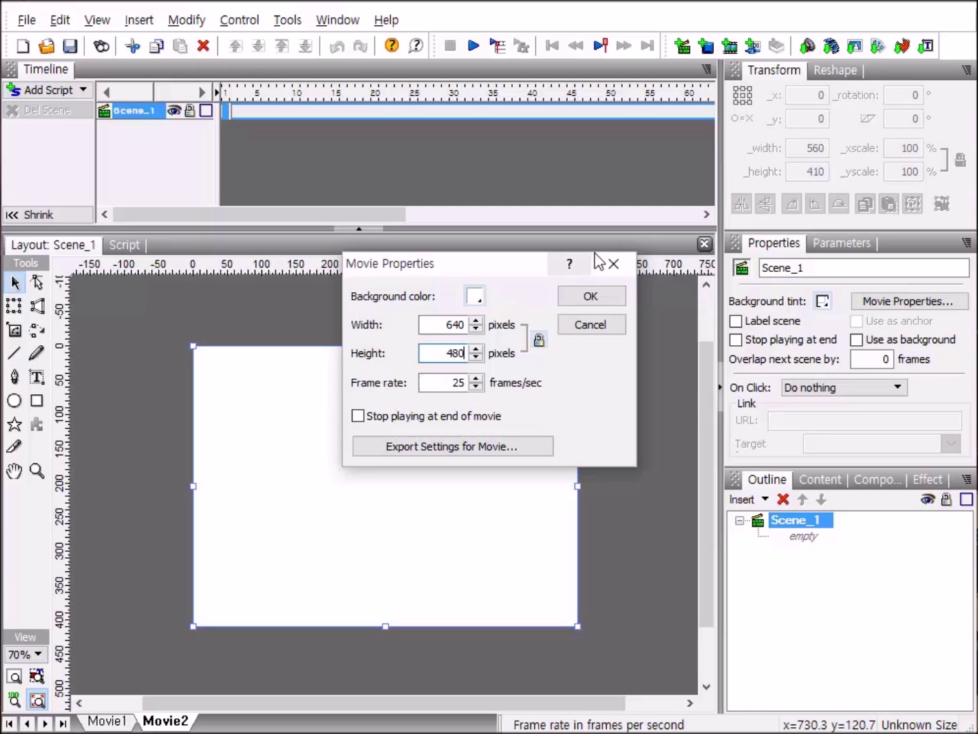
pyautogui.click(591, 297)
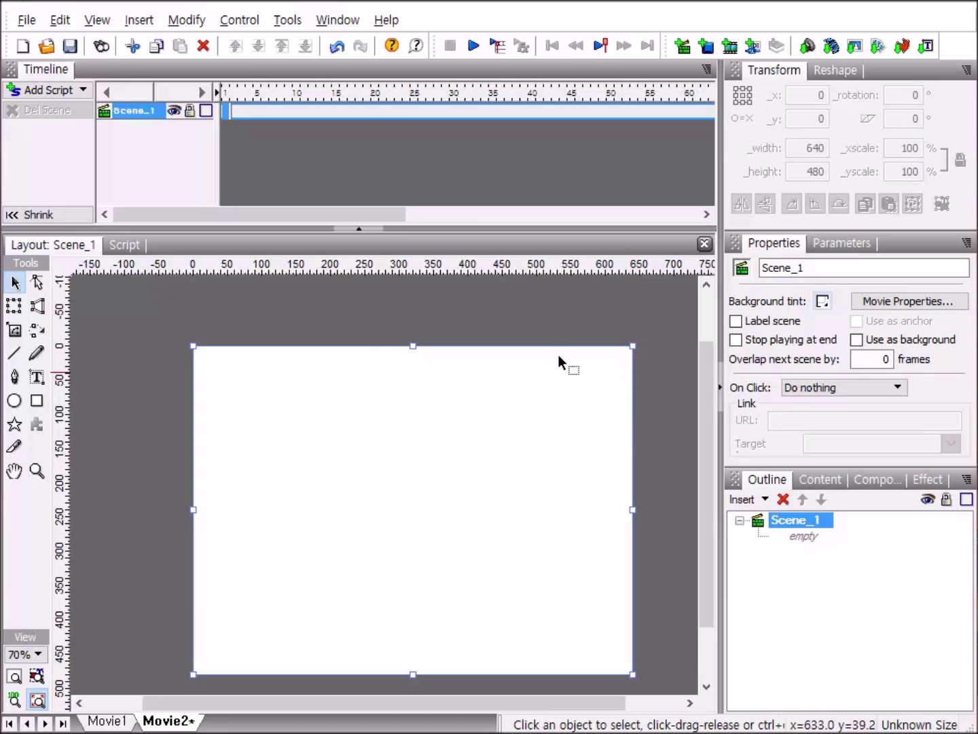
# Step: Import the images 1.JPG through 9.JPG from the vortex Mask의 기초 folder into Scene_1
pyautogui.click(15, 676)
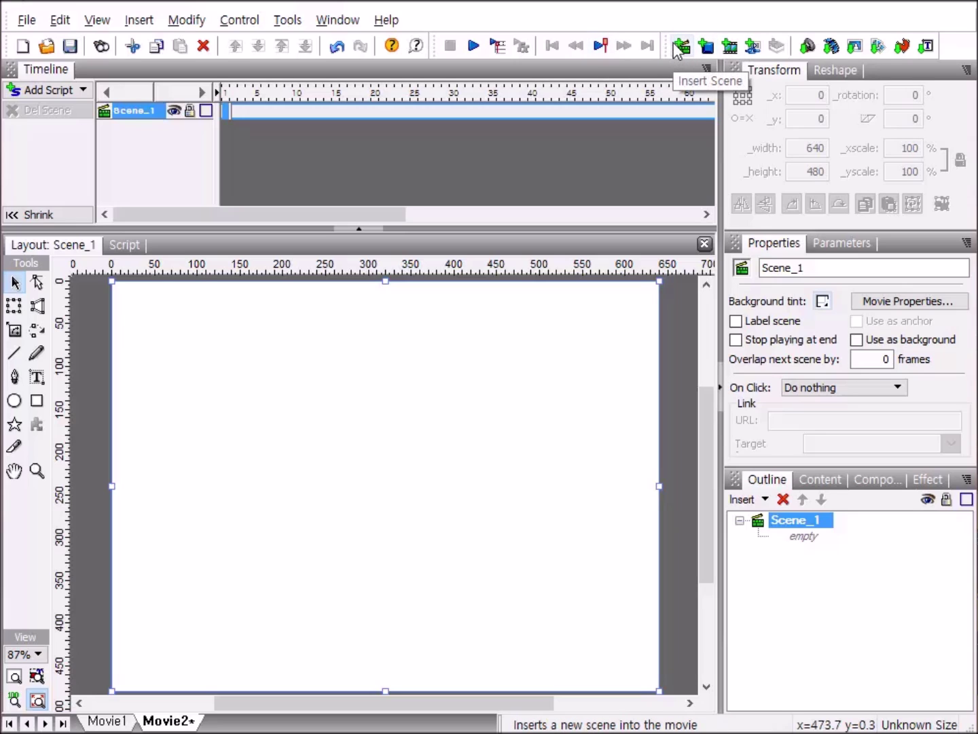
pyautogui.click(859, 47)
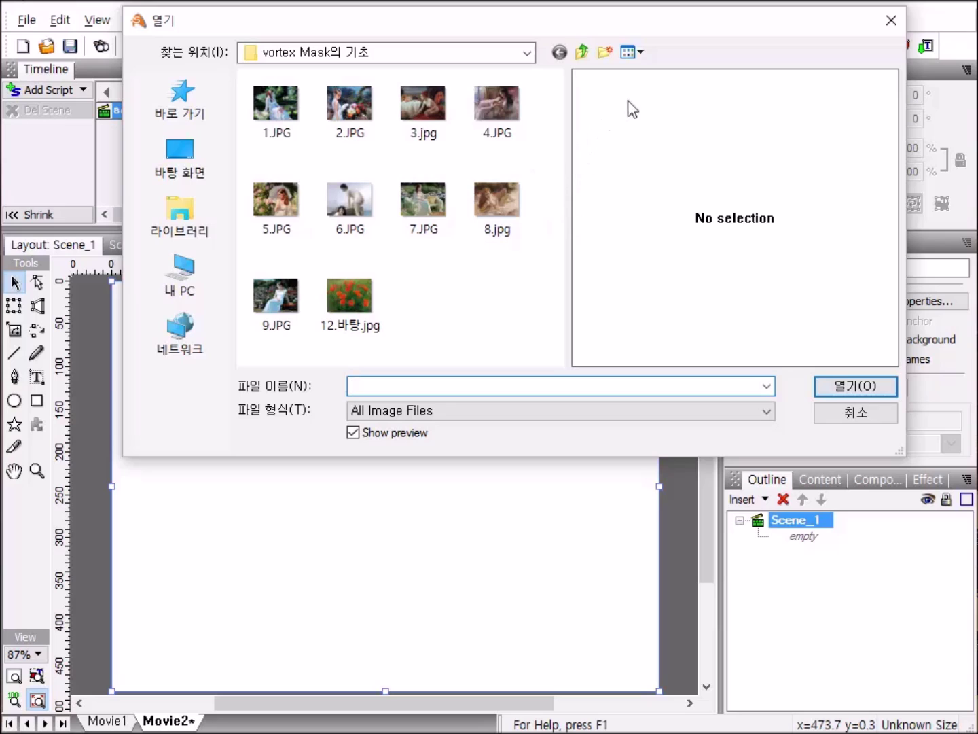
pyautogui.click(289, 114)
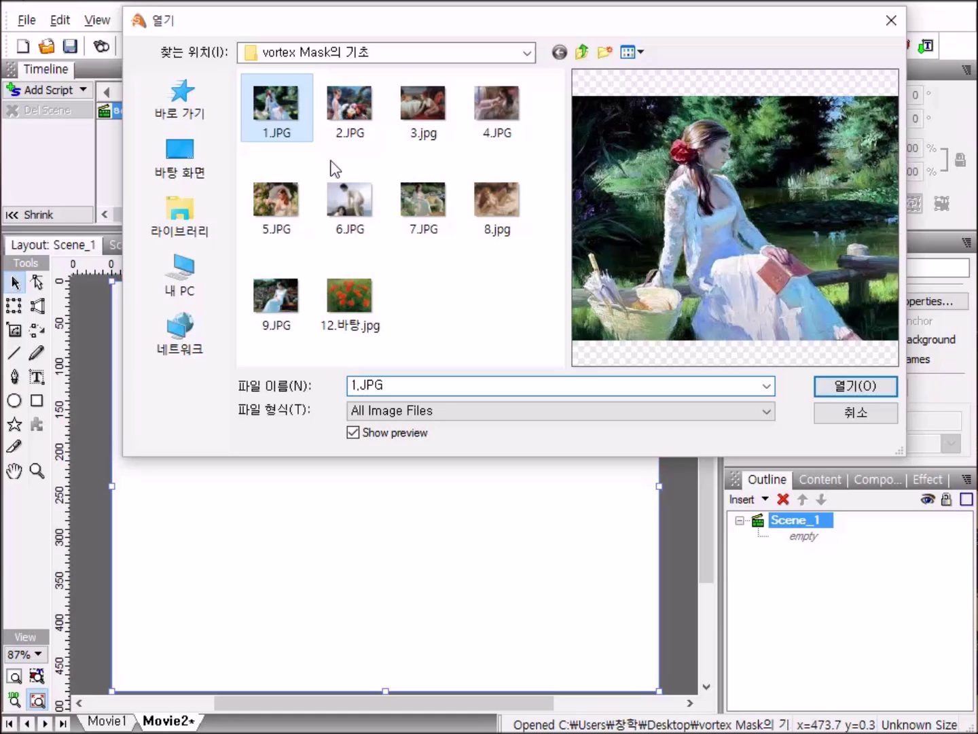
pyautogui.keyDown('shift'); pyautogui.click(279, 303); pyautogui.keyUp('shift')
pyautogui.press('Return')
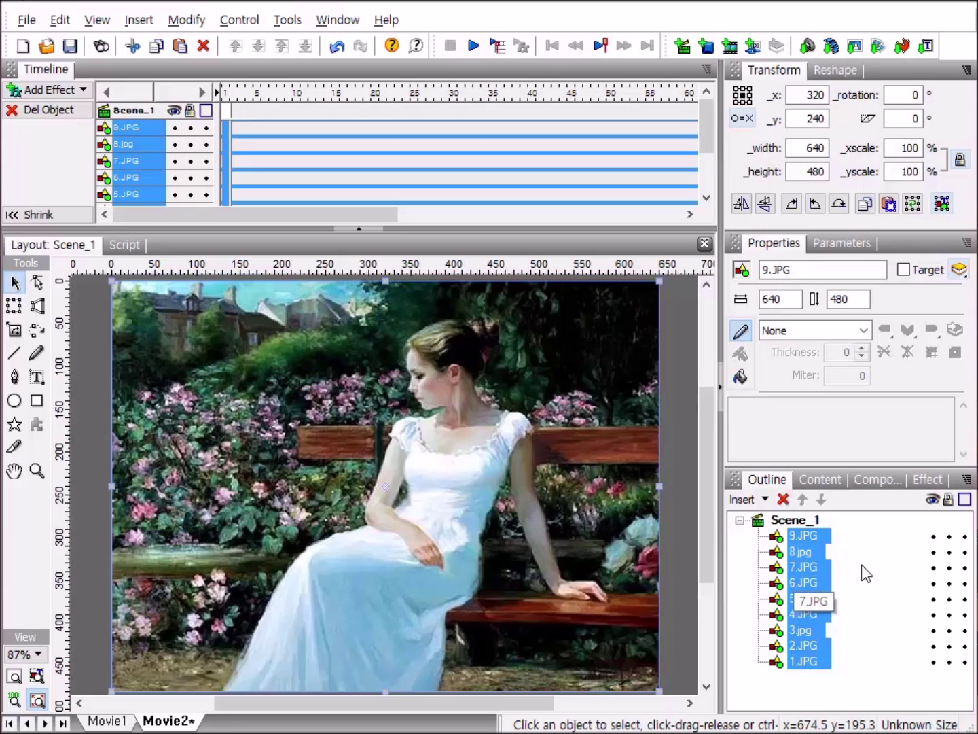
# Step: Break the nine selected images into regular-grid pieces with 0 columns and 100 rows, non-triangular pieces allowed, inflating all pieces by 1 pixel
pyautogui.click(187, 21)
pyautogui.moveTo(213, 120)
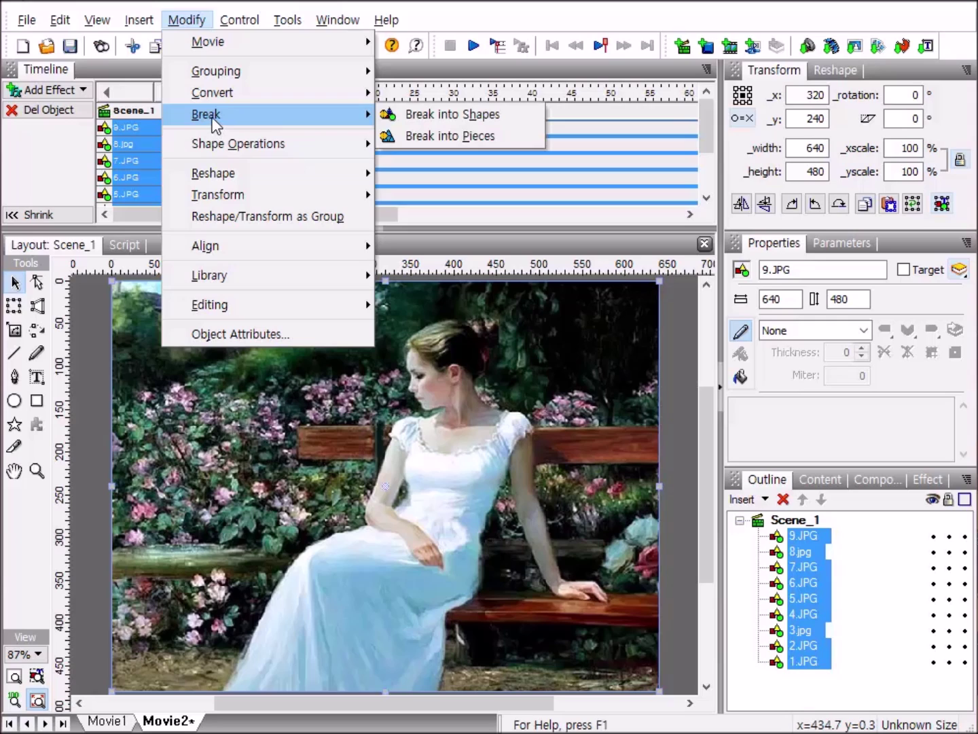
pyautogui.click(482, 137)
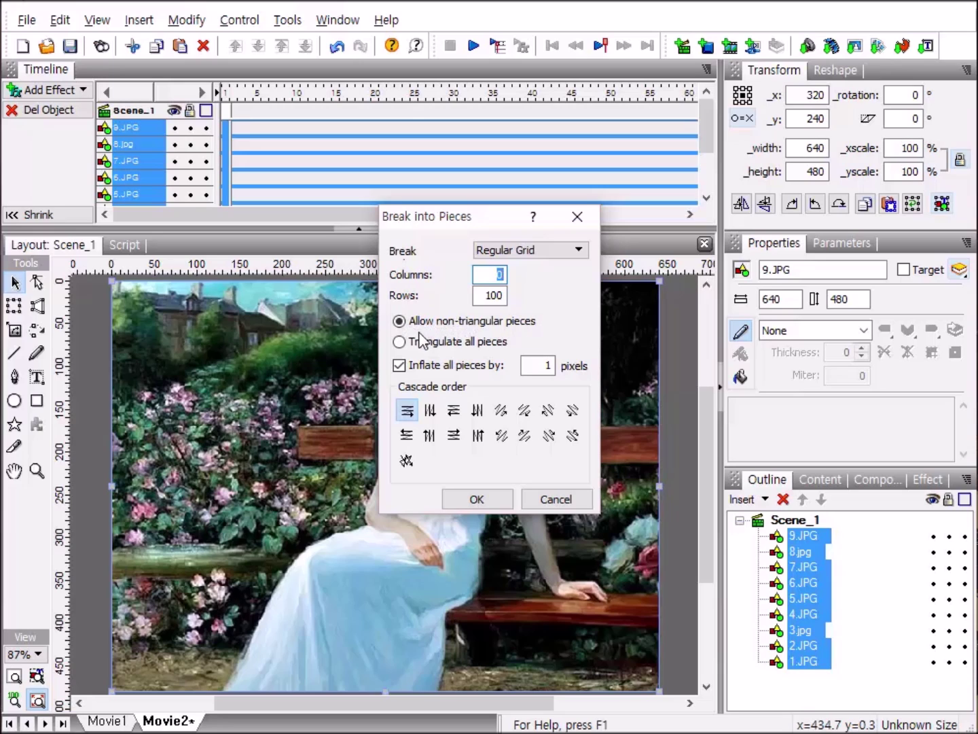
pyautogui.click(400, 367)
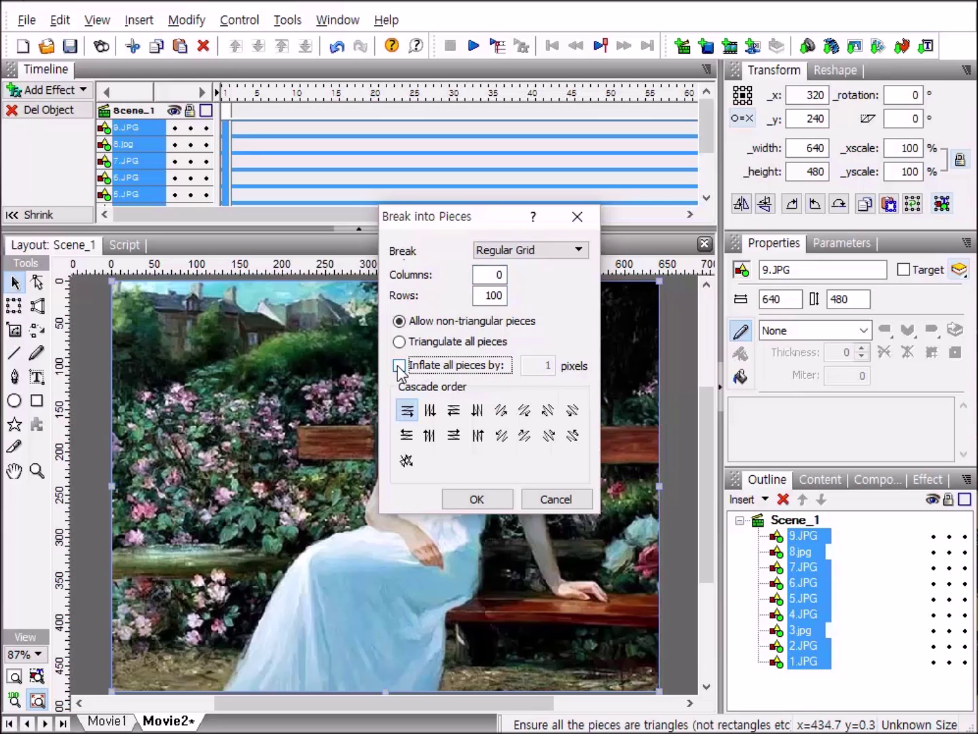
pyautogui.click(400, 367)
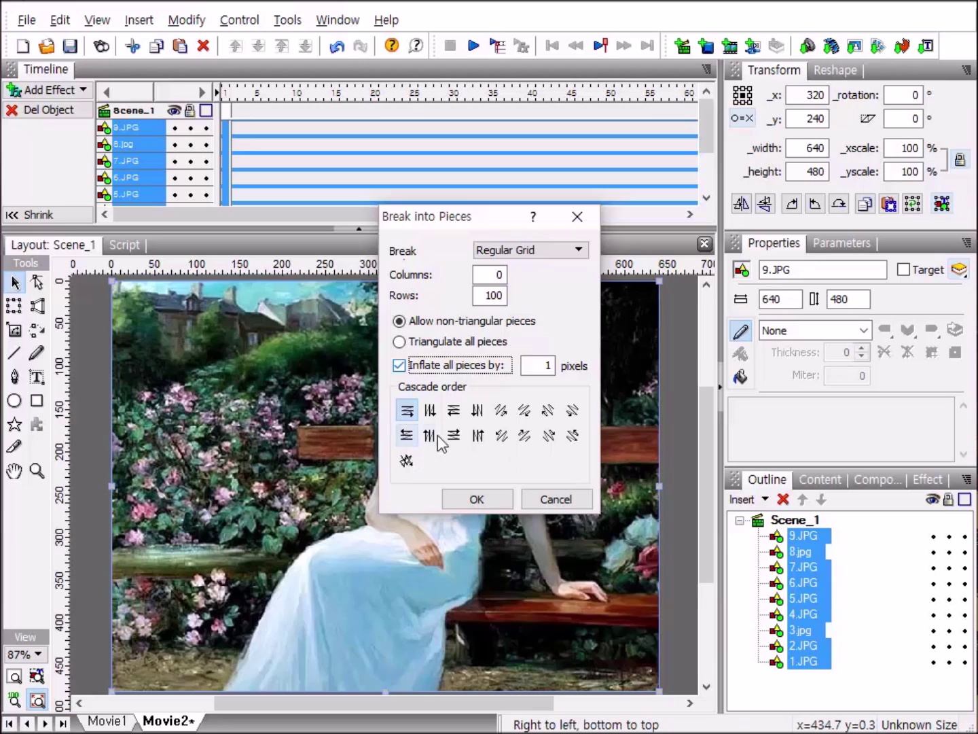
pyautogui.click(552, 365)
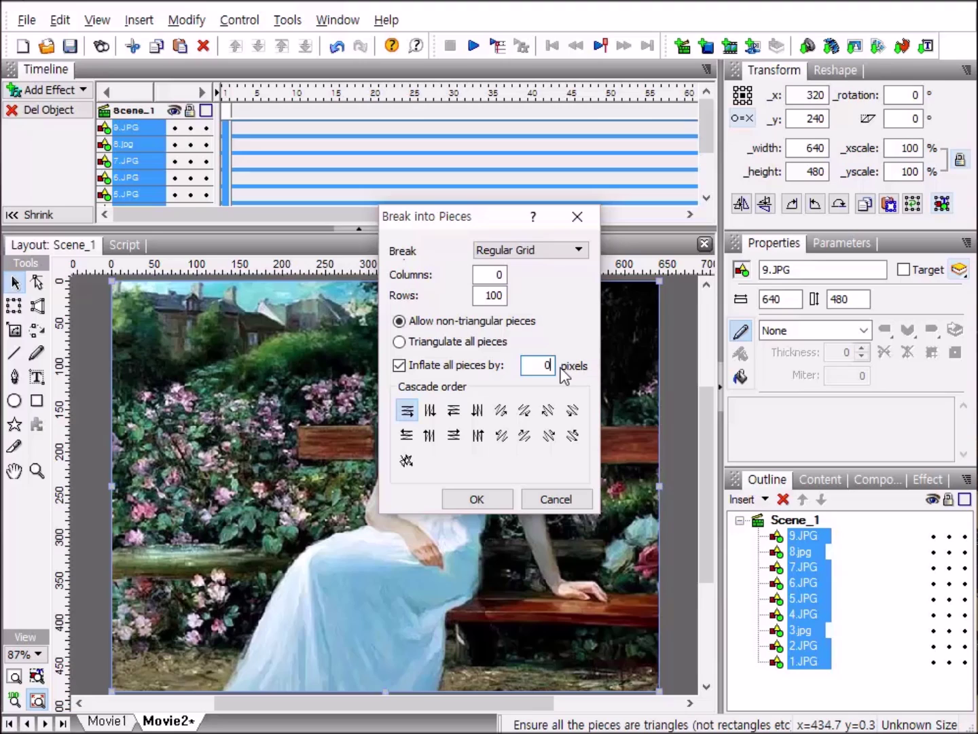
pyautogui.write('1')
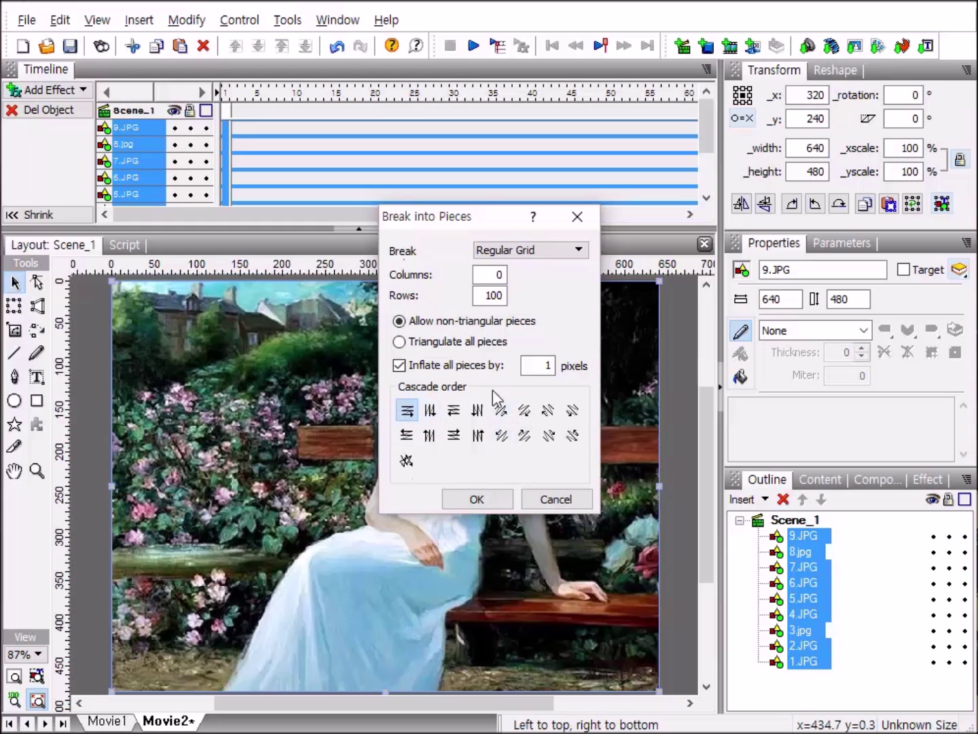
pyautogui.click(478, 500)
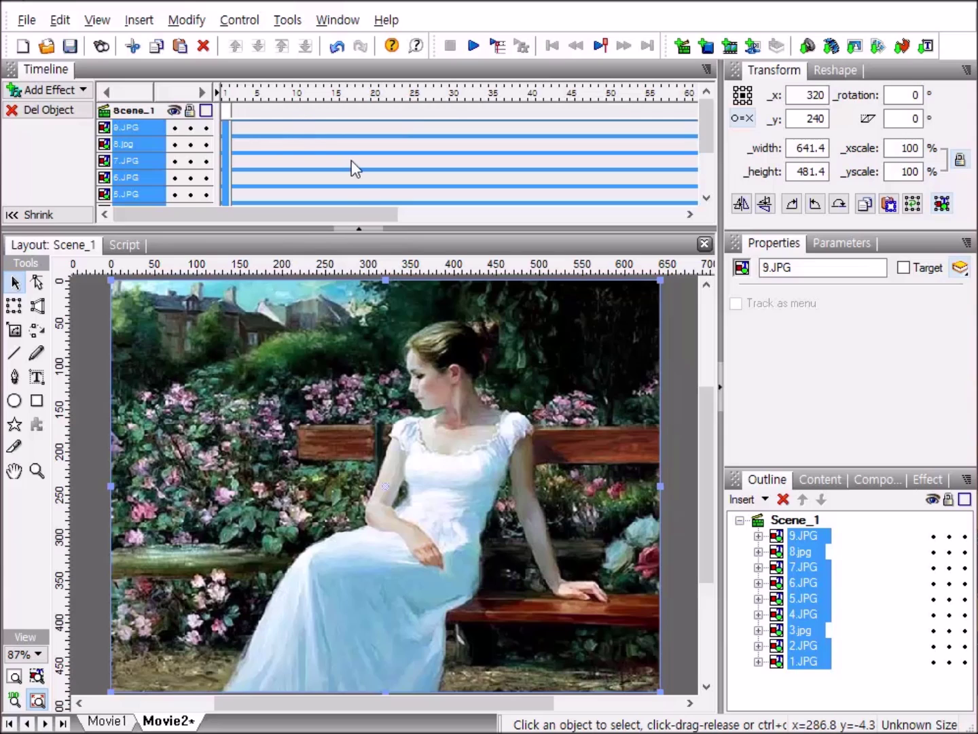
# Step: Add the Vortex spin back appear-into-position effect to 9.JPG at frame 1
pyautogui.click(148, 127)
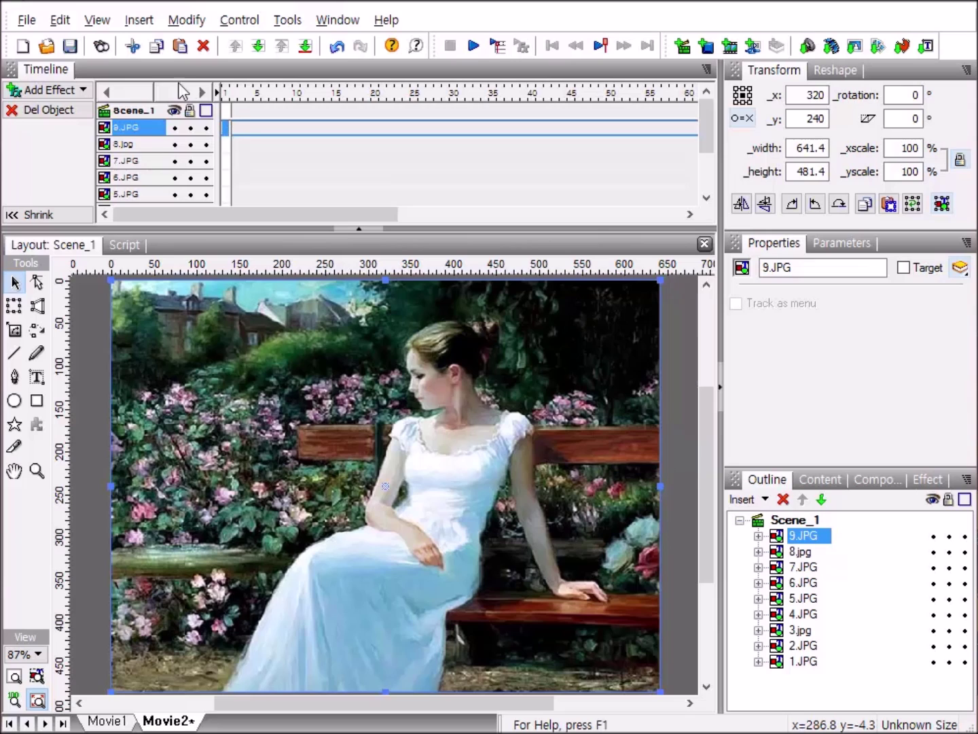
pyautogui.click(64, 93)
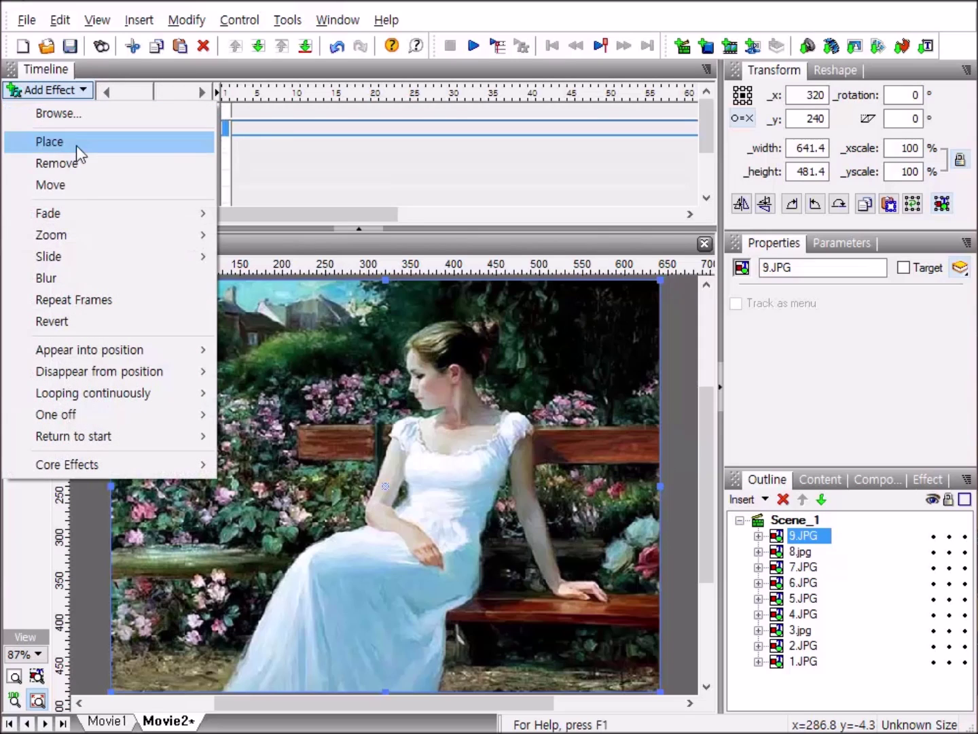
pyautogui.moveTo(48, 352)
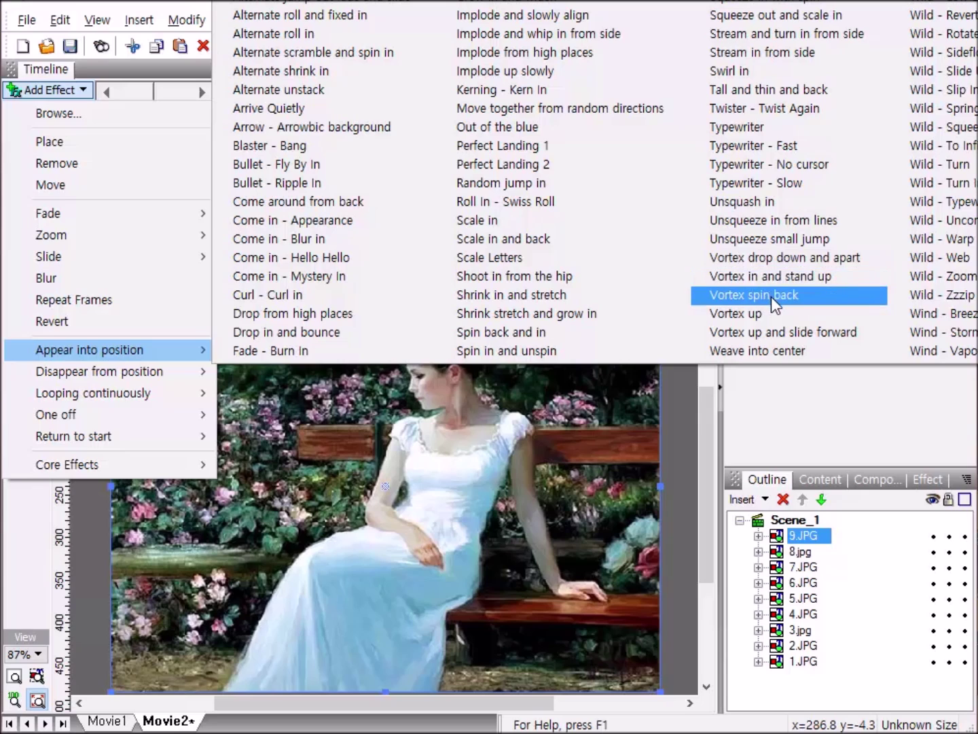
pyautogui.click(822, 292)
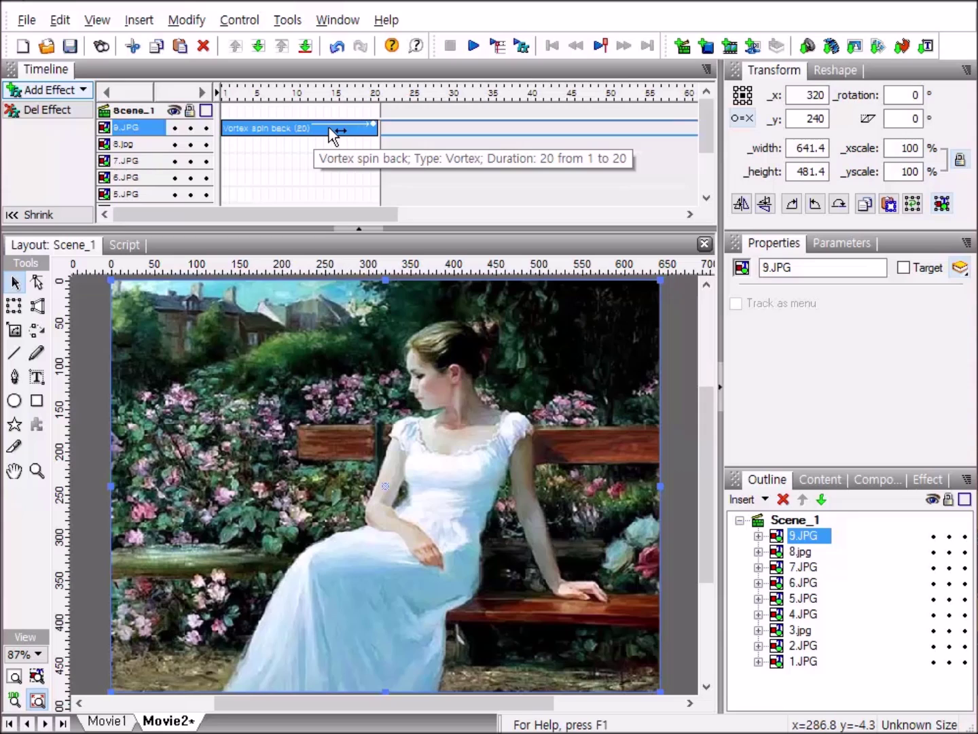
# Step: Open the Vortex spin back effect's settings, and make room for them by hiding the Properties panel group and enlarging the Effect panel
pyautogui.doubleClick(333, 131)
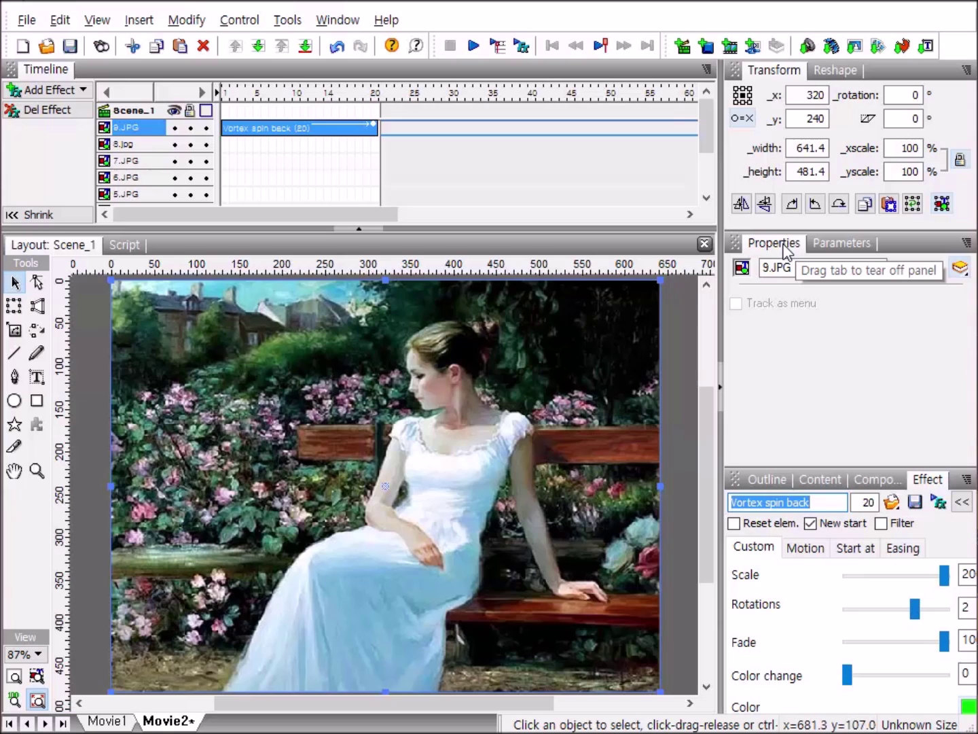
pyautogui.click(967, 243)
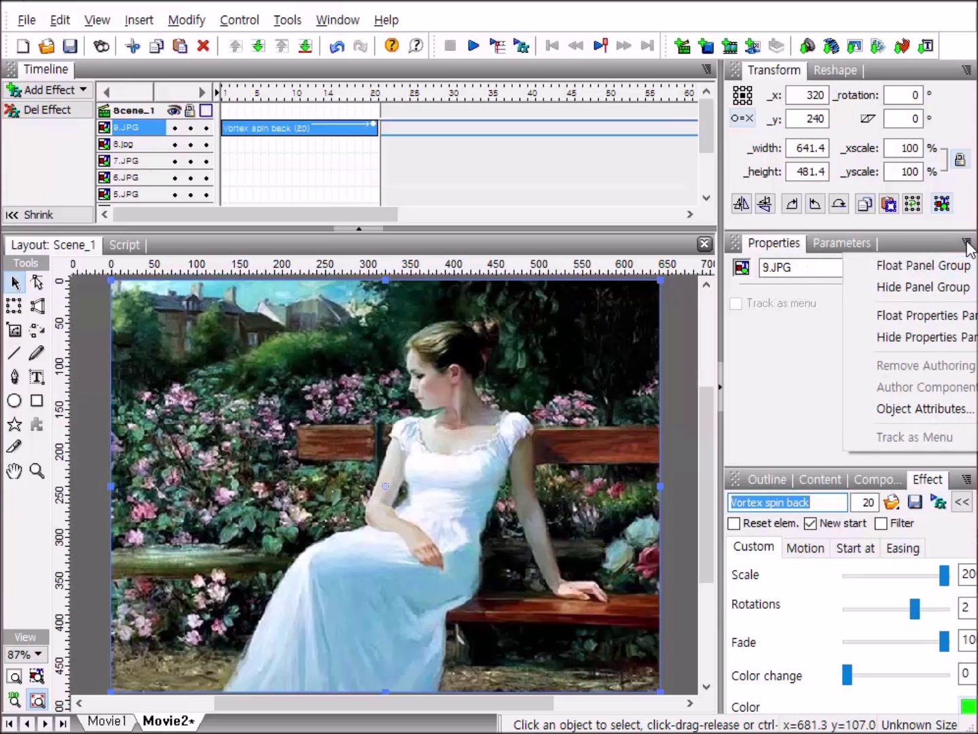
pyautogui.click(962, 284)
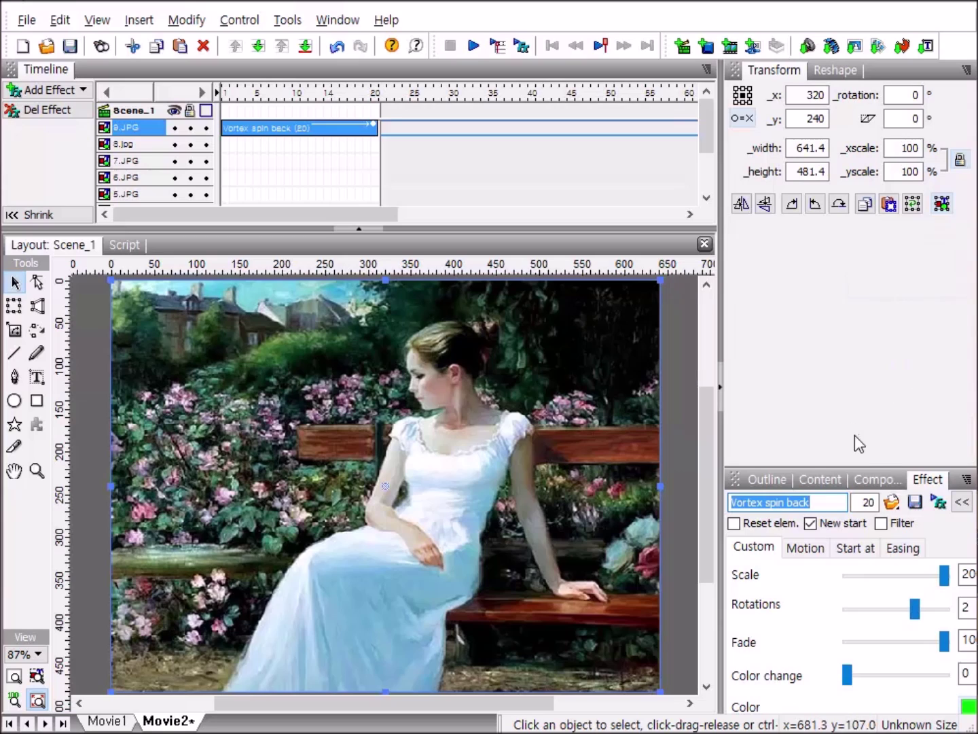
pyautogui.moveTo(881, 466); pyautogui.dragTo(881, 257)
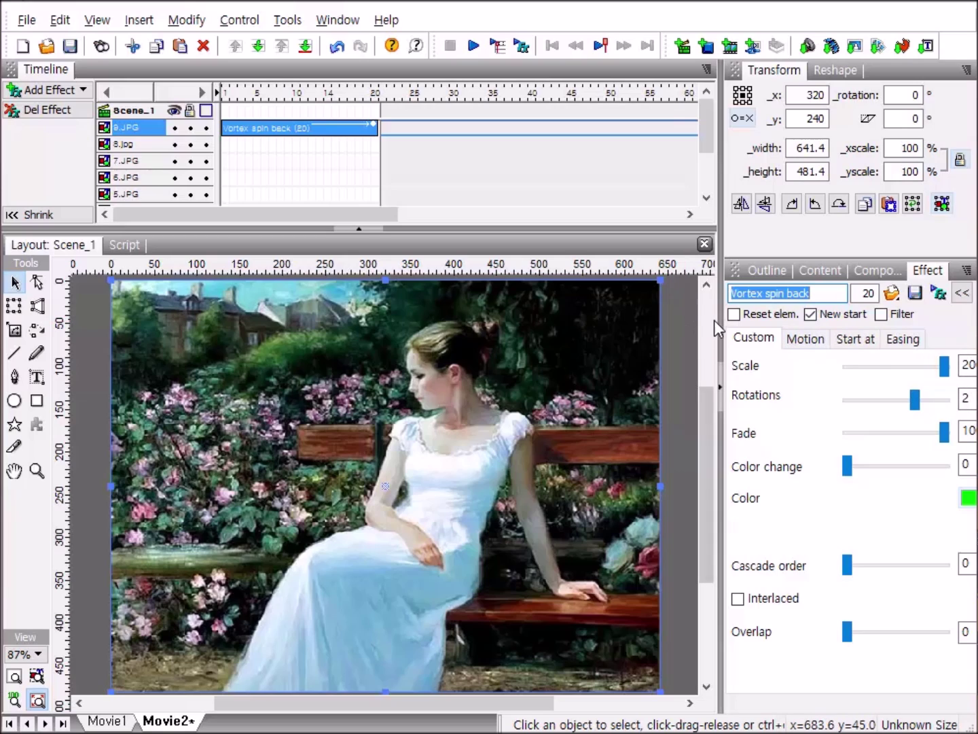
pyautogui.moveTo(721, 338); pyautogui.dragTo(700, 339)
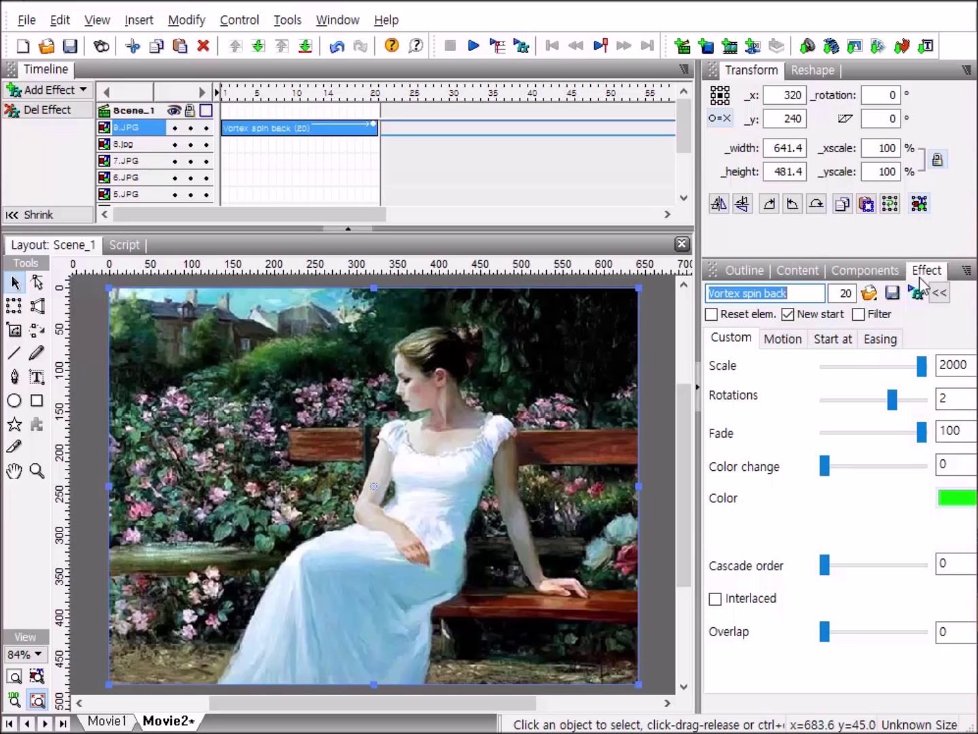
# Step: Set the Vortex spin back effect's duration to 100 frames
pyautogui.click(852, 293)
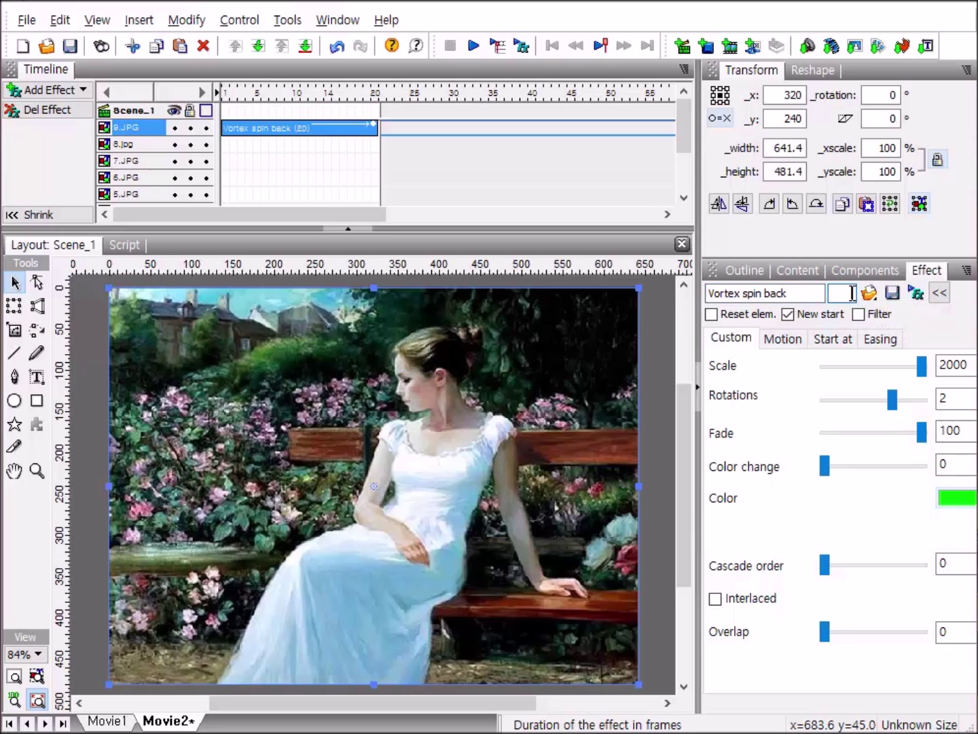
pyautogui.write('100')
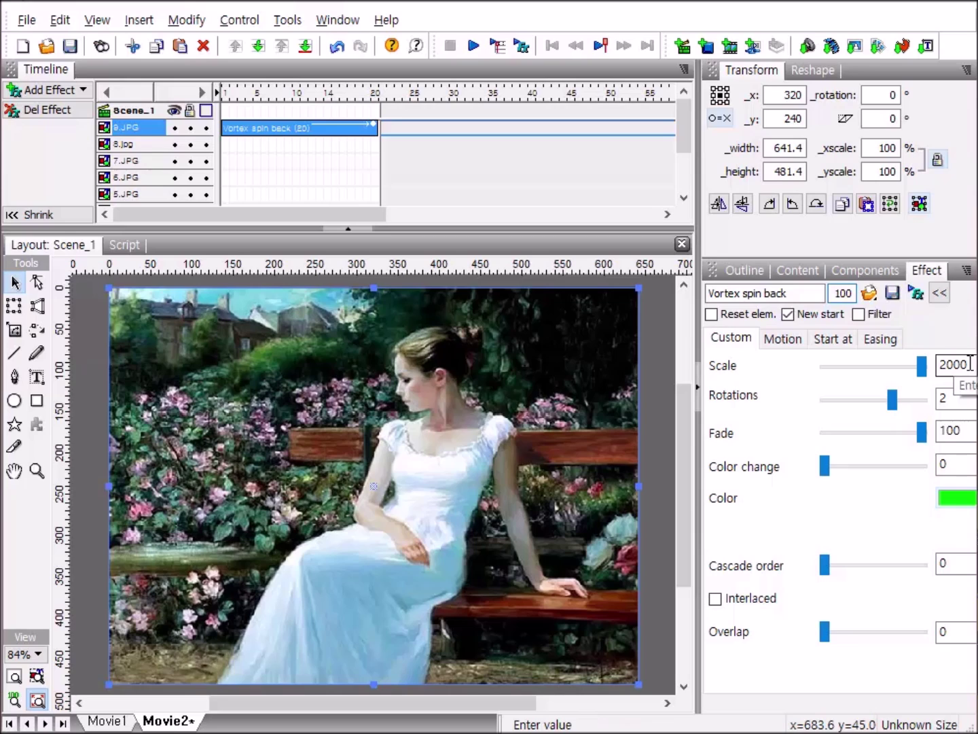
pyautogui.press('Return')
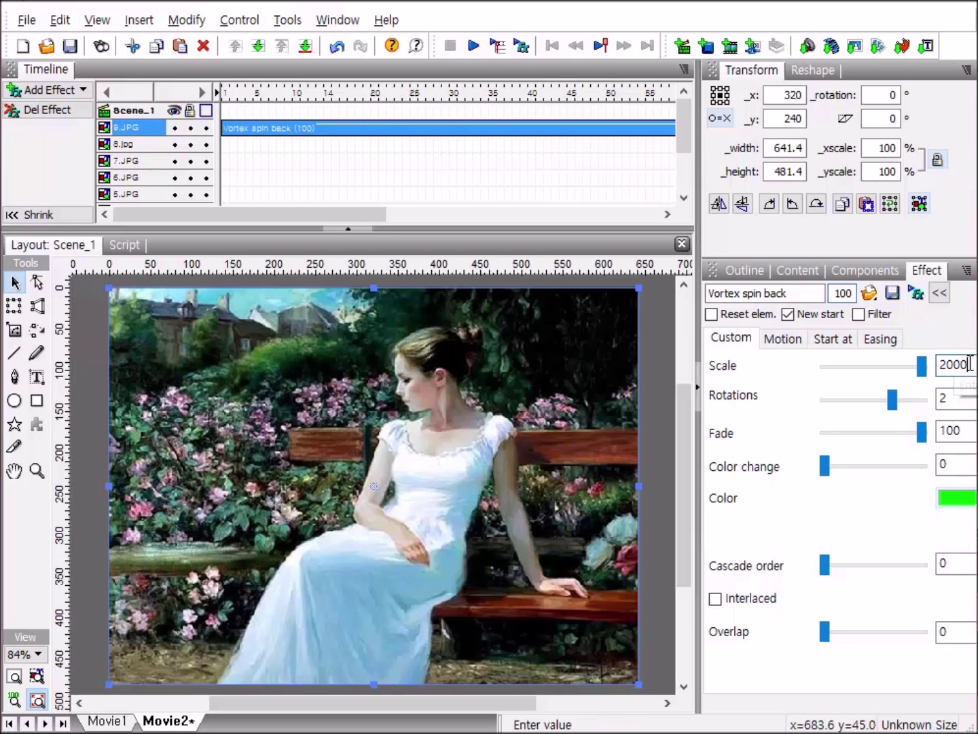
# Step: Set the vortex effect's scale to 0 and its rotations to 3
pyautogui.press('BackSpace')
pyautogui.press('BackSpace')
pyautogui.press('BackSpace')
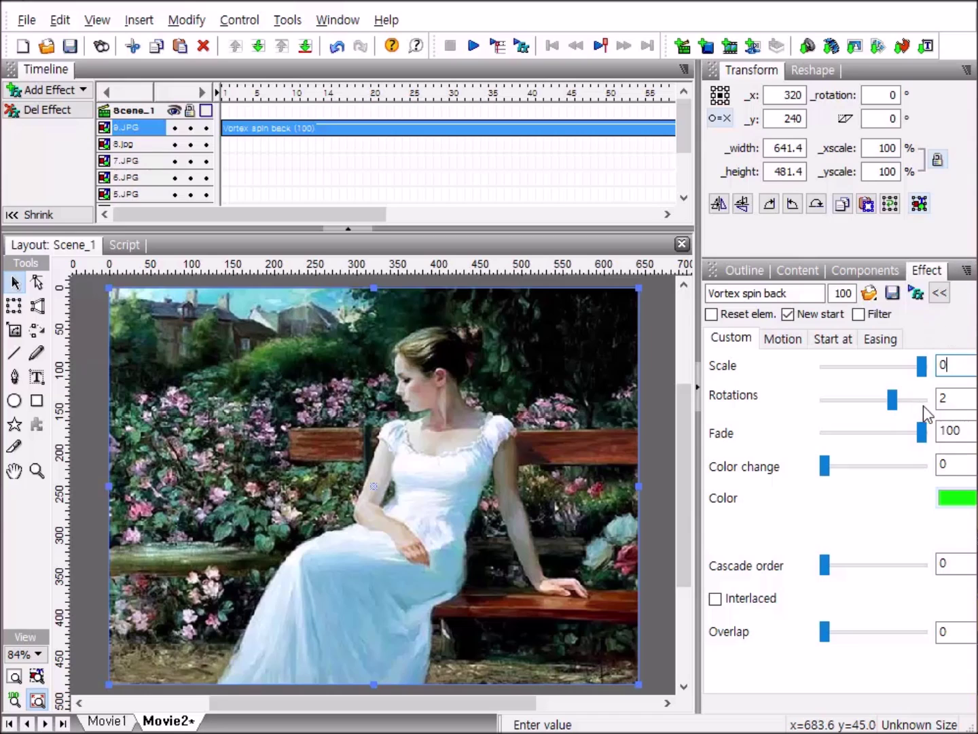
pyautogui.click(953, 402)
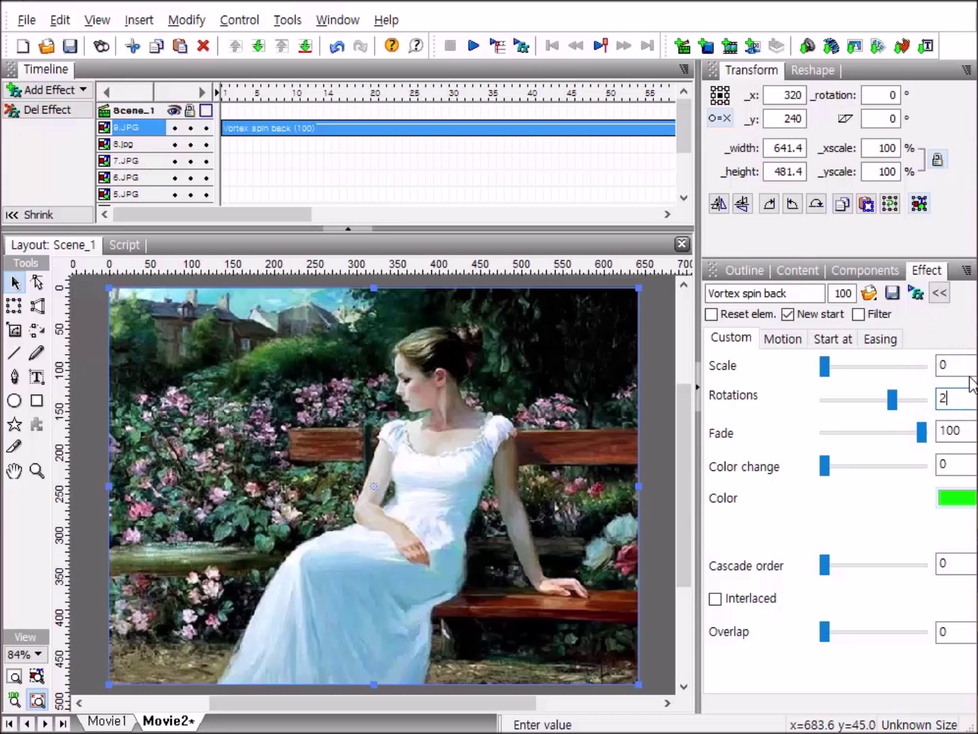
pyautogui.press('BackSpace')
pyautogui.write('3')
# Step: Set the vortex effect's color change to 100 and its color to red
pyautogui.click(958, 430)
pyautogui.moveTo(825, 468); pyautogui.dragTo(944, 468)
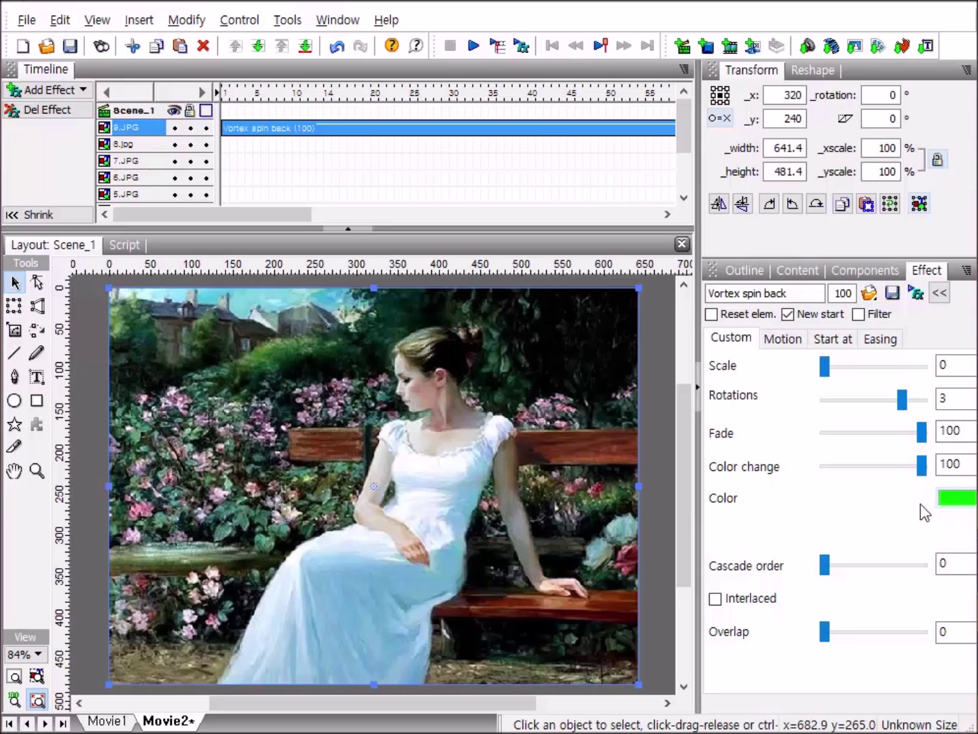
pyautogui.click(962, 504)
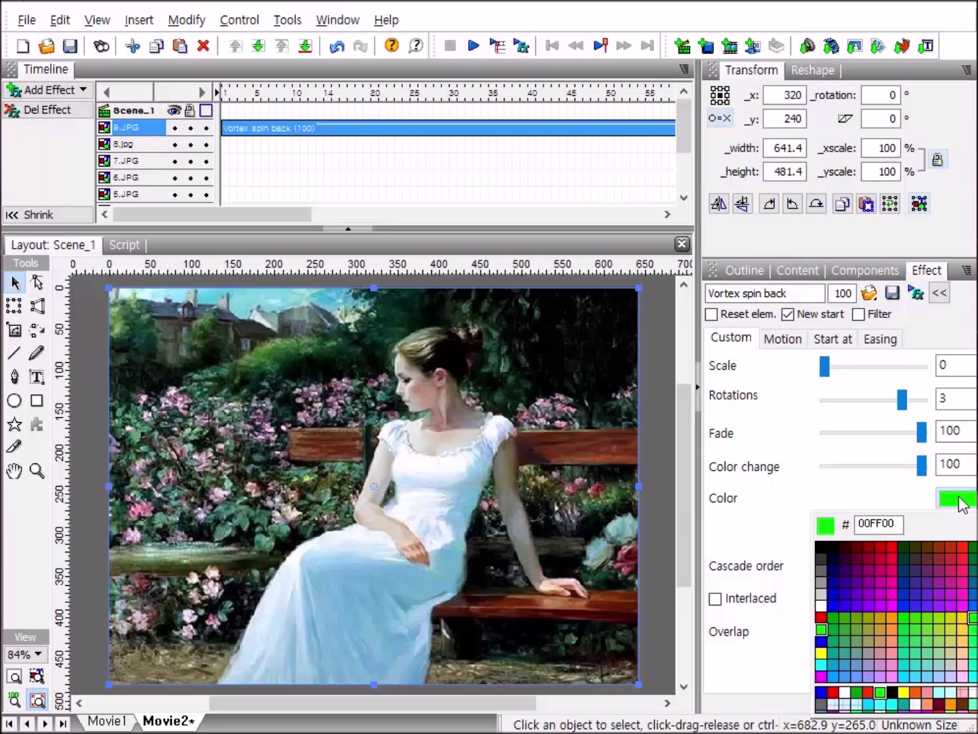
pyautogui.click(821, 617)
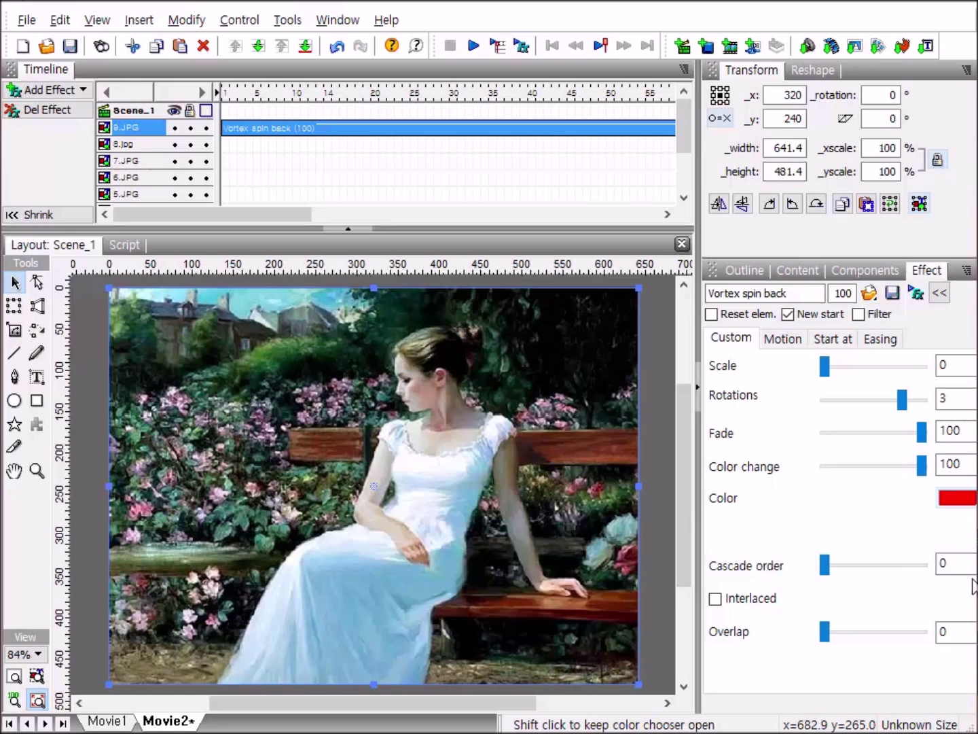
# Step: Set the Vortex spin back effect's overlap to 70, and play the movie briefly to preview the animation
pyautogui.click(948, 631)
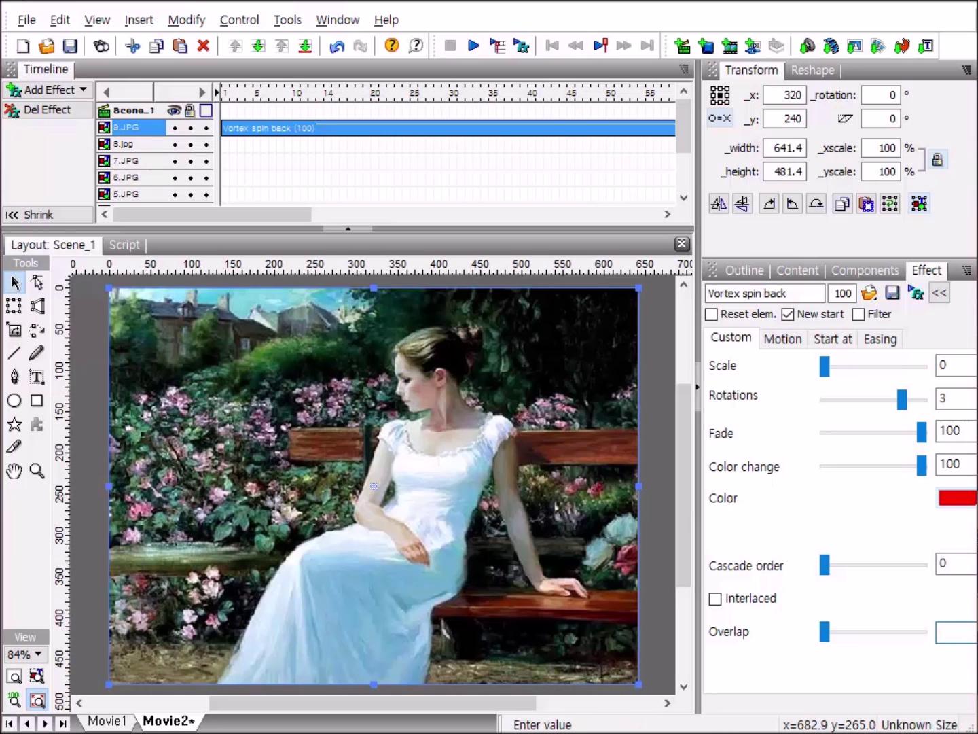
pyautogui.write('70')
pyautogui.press('Return')
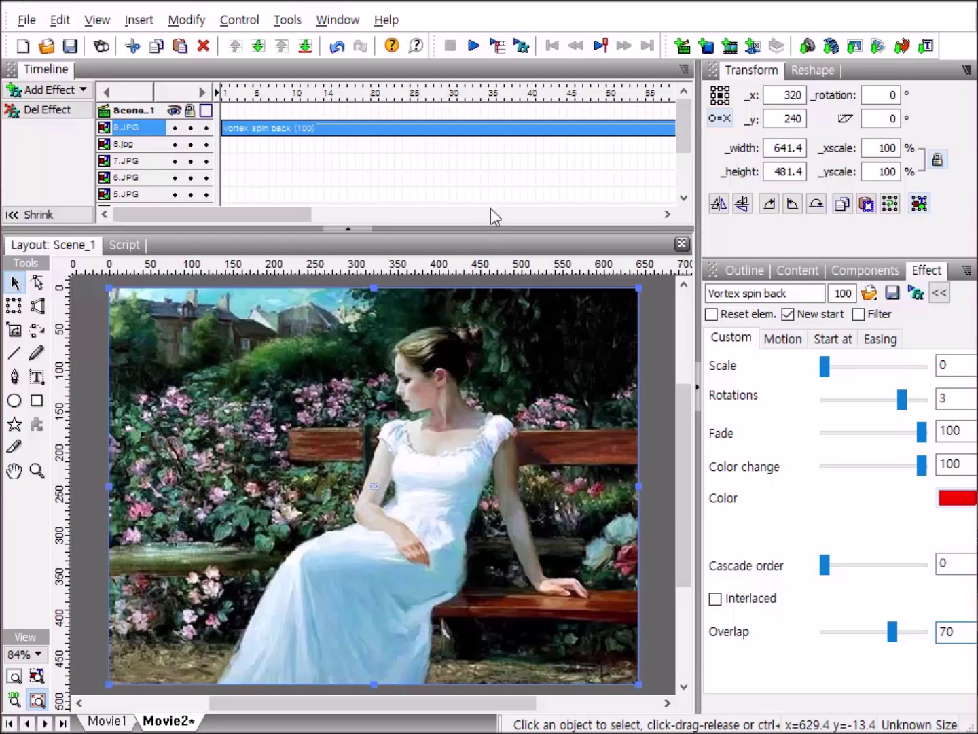
pyautogui.click(474, 46)
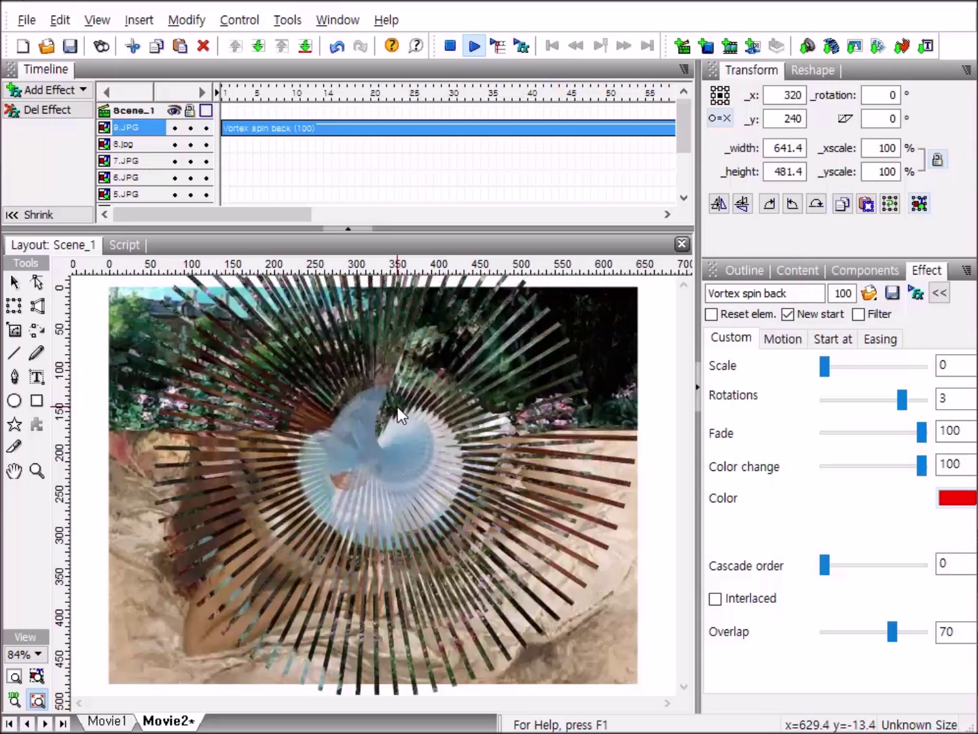
pyautogui.click(450, 46)
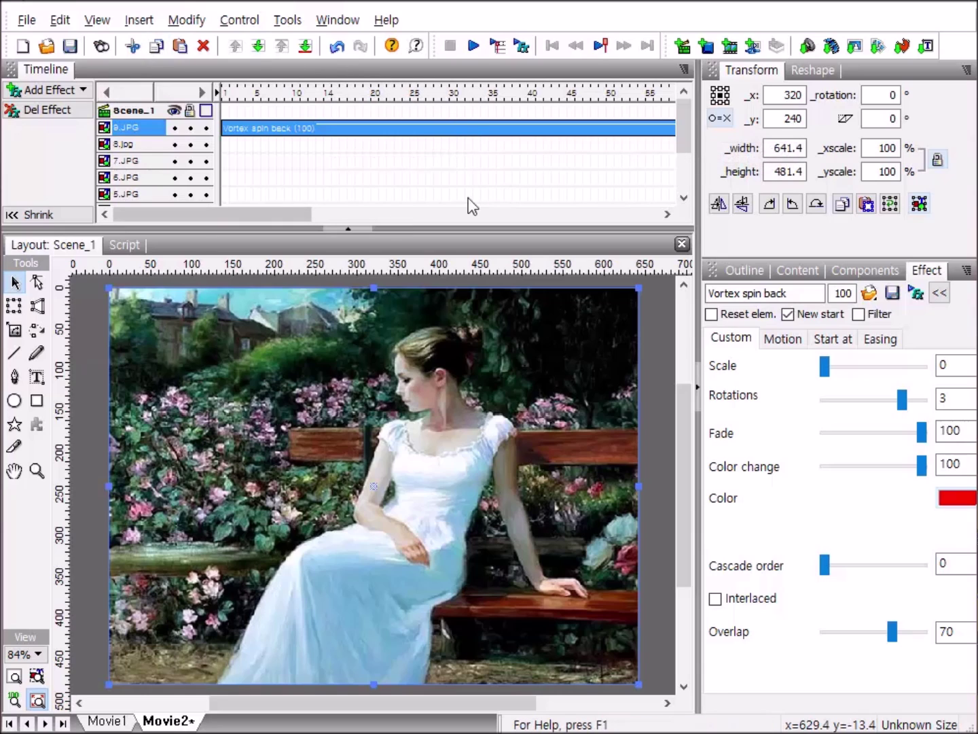
# Step: Add a Vortex spin out effect, from the disappear-from-position effects, to the 9.JPG layer at frame 201
pyautogui.moveTo(132, 214); pyautogui.dragTo(433, 217)
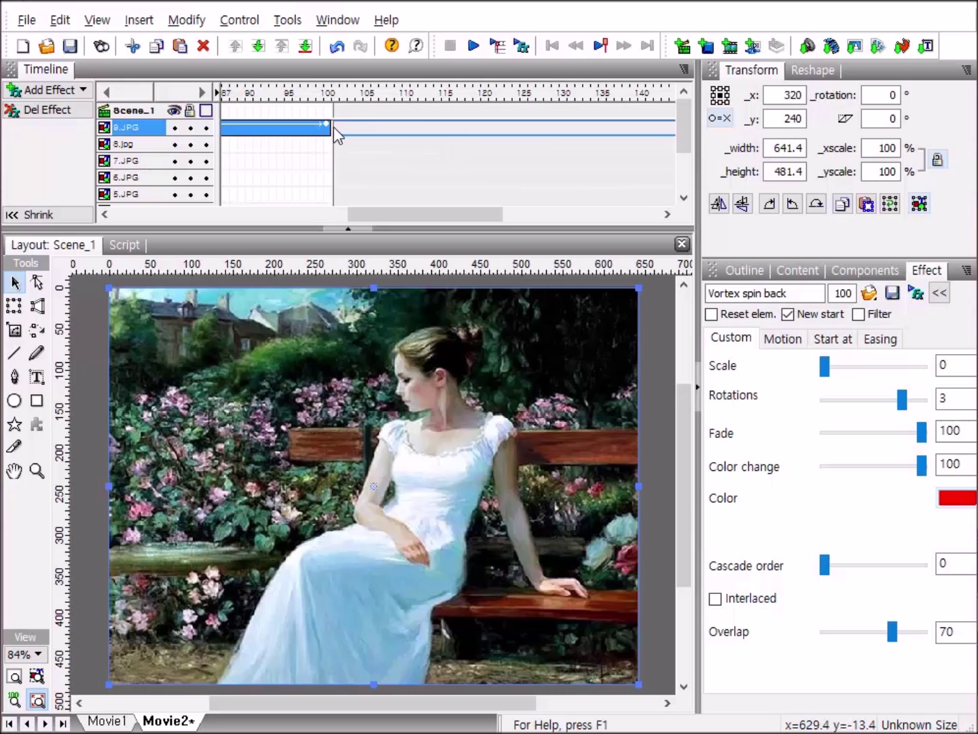
pyautogui.moveTo(369, 210); pyautogui.dragTo(615, 221)
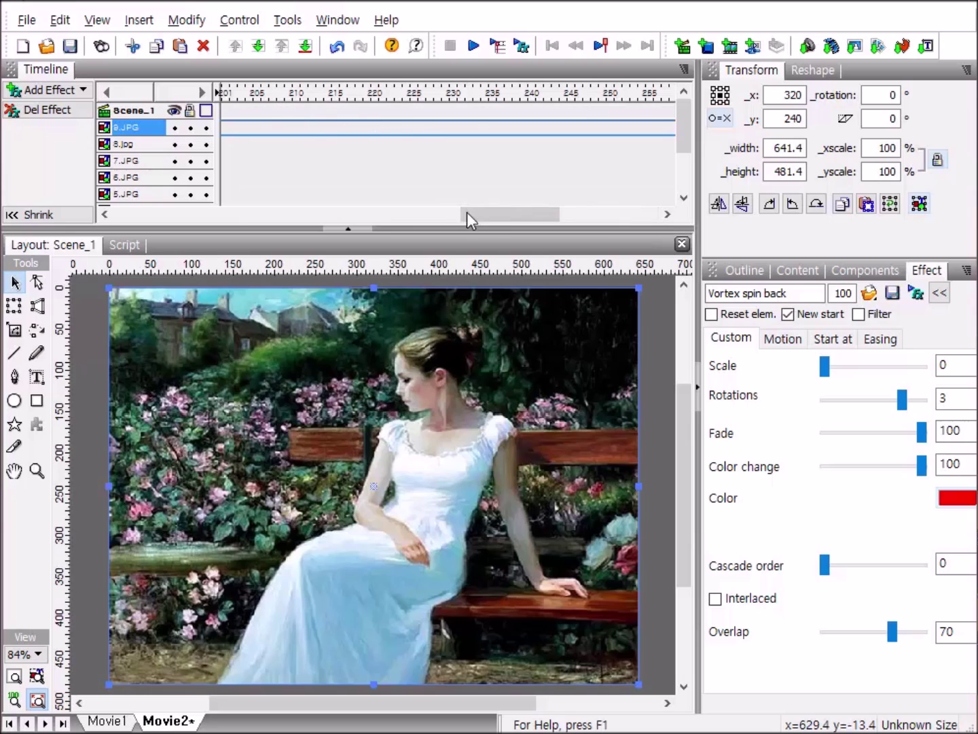
pyautogui.moveTo(491, 213); pyautogui.dragTo(464, 203)
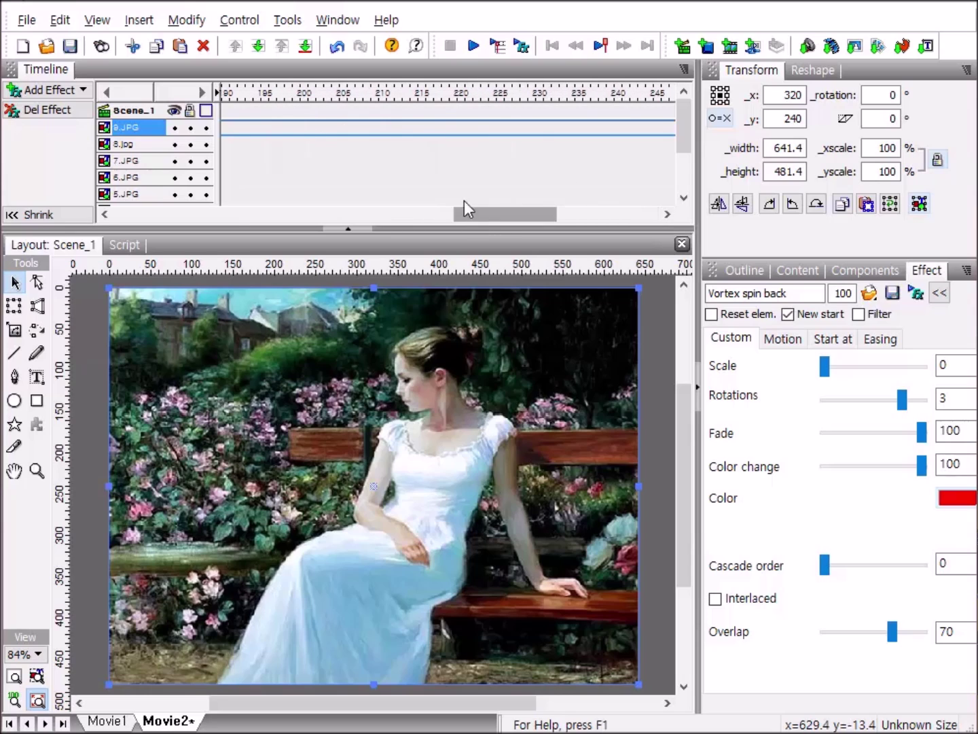
pyautogui.click(310, 97)
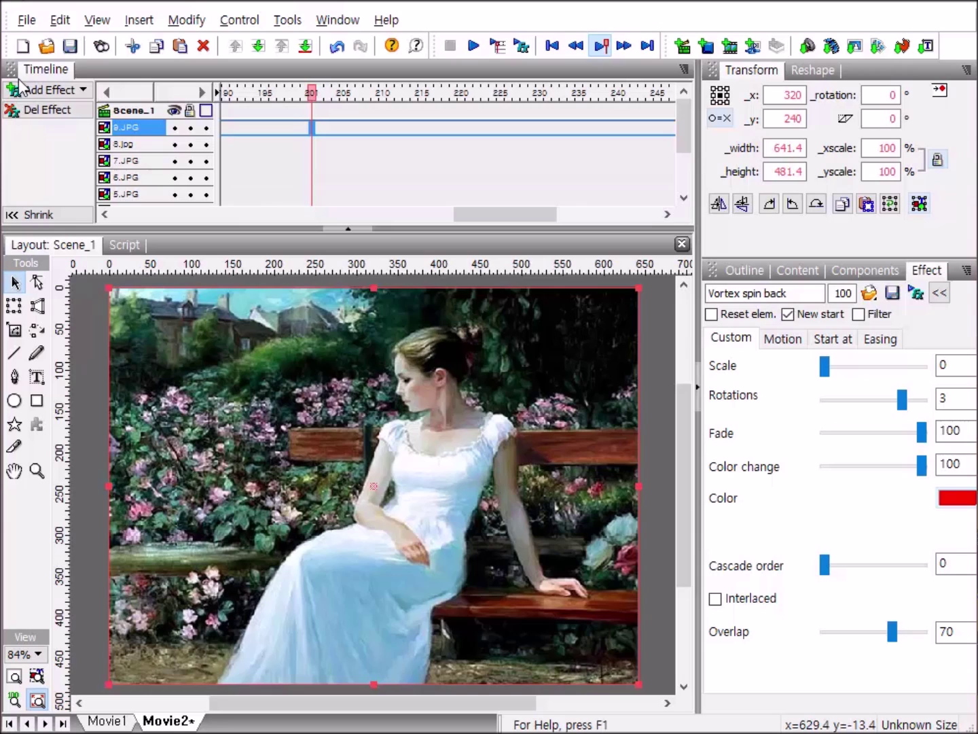
pyautogui.click(39, 91)
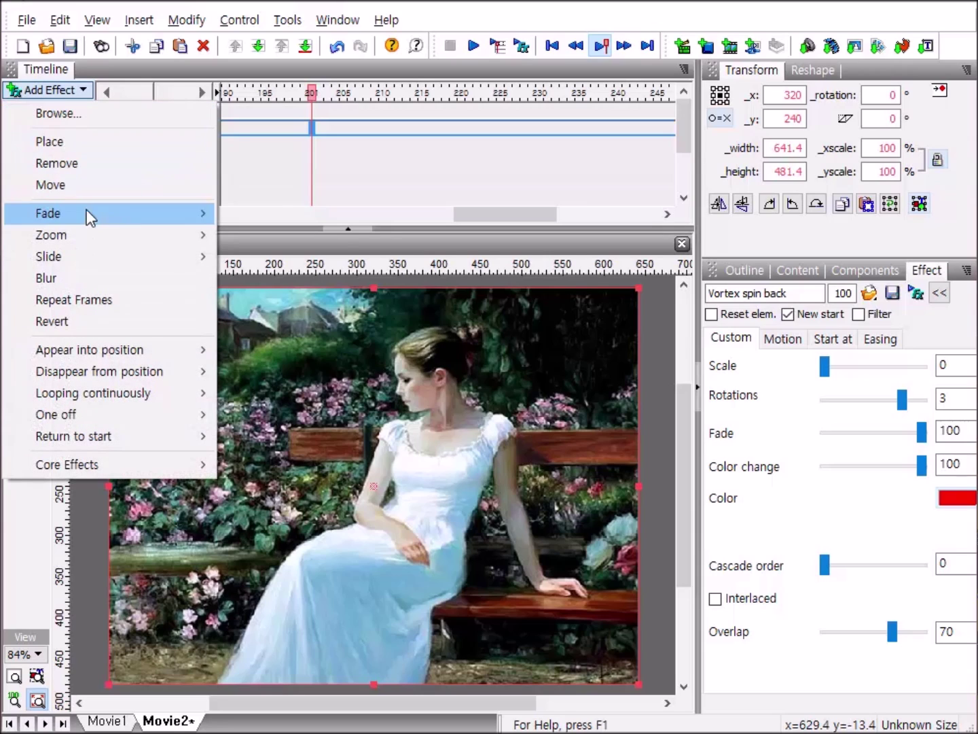
pyautogui.moveTo(107, 370)
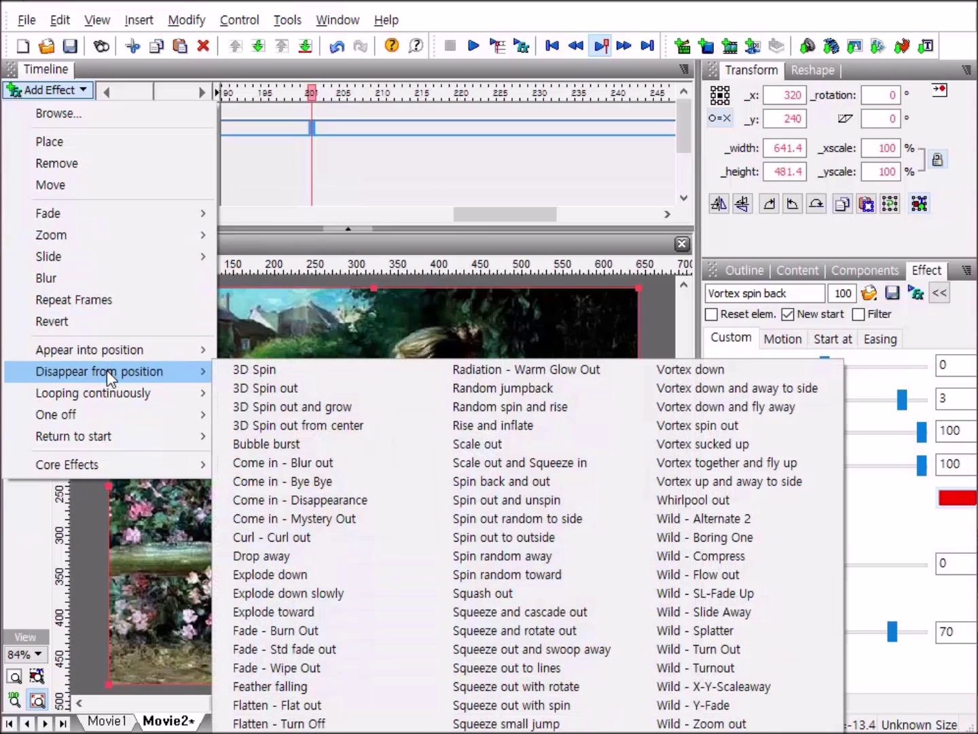
pyautogui.click(752, 422)
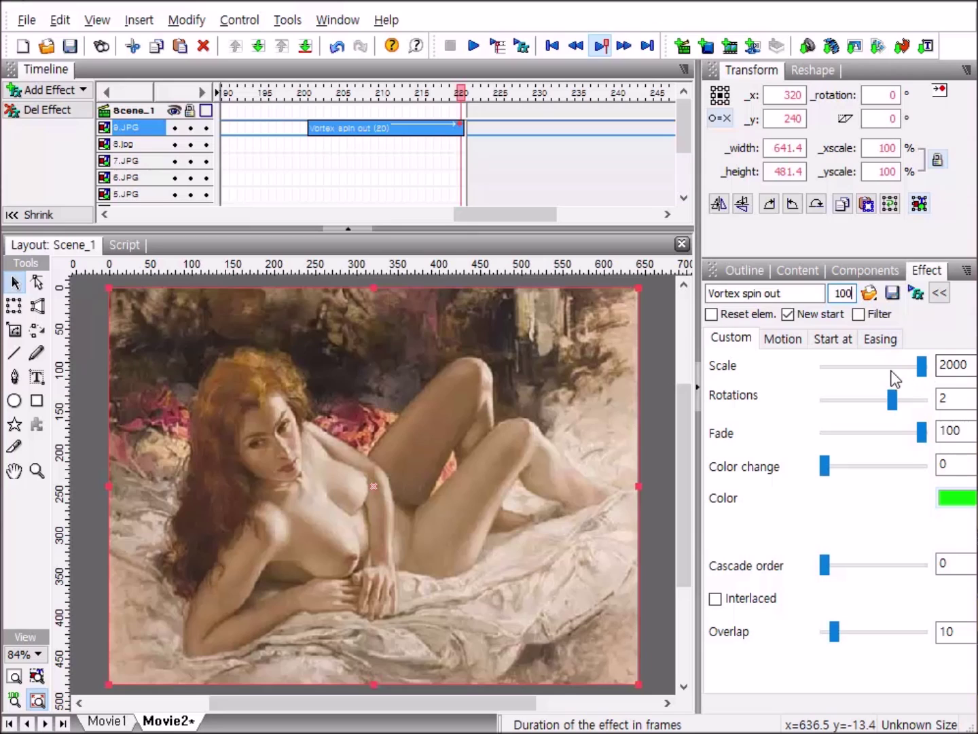
# Step: Set the Vortex spin out effect's duration to 100 frames and its scale to 50
pyautogui.click(971, 367)
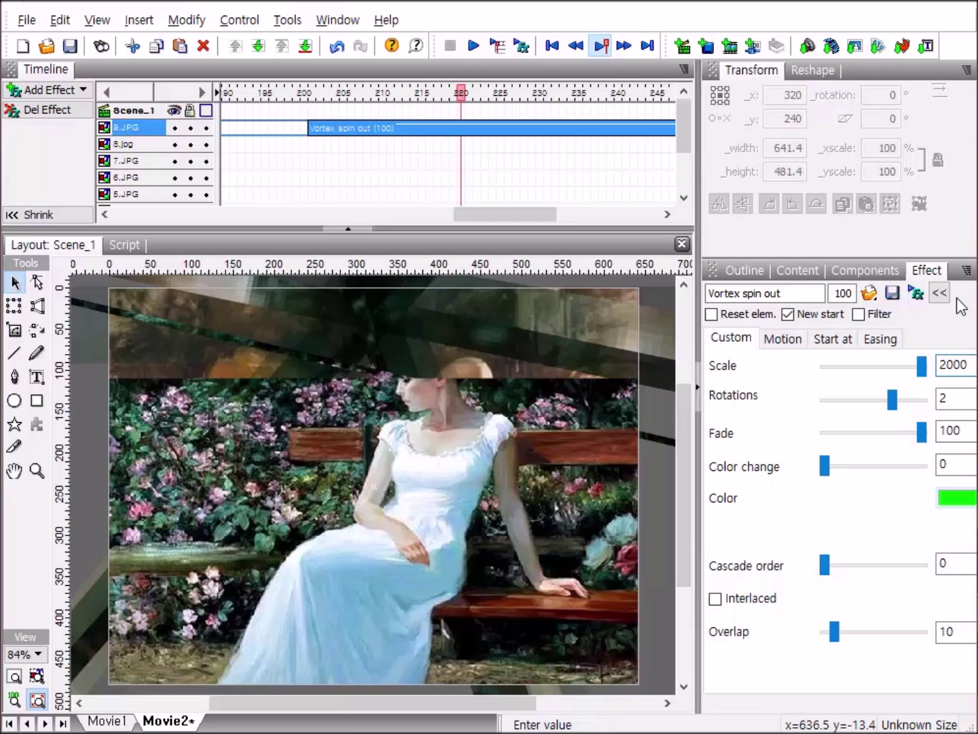
pyautogui.press('BackSpace')
pyautogui.press('BackSpace')
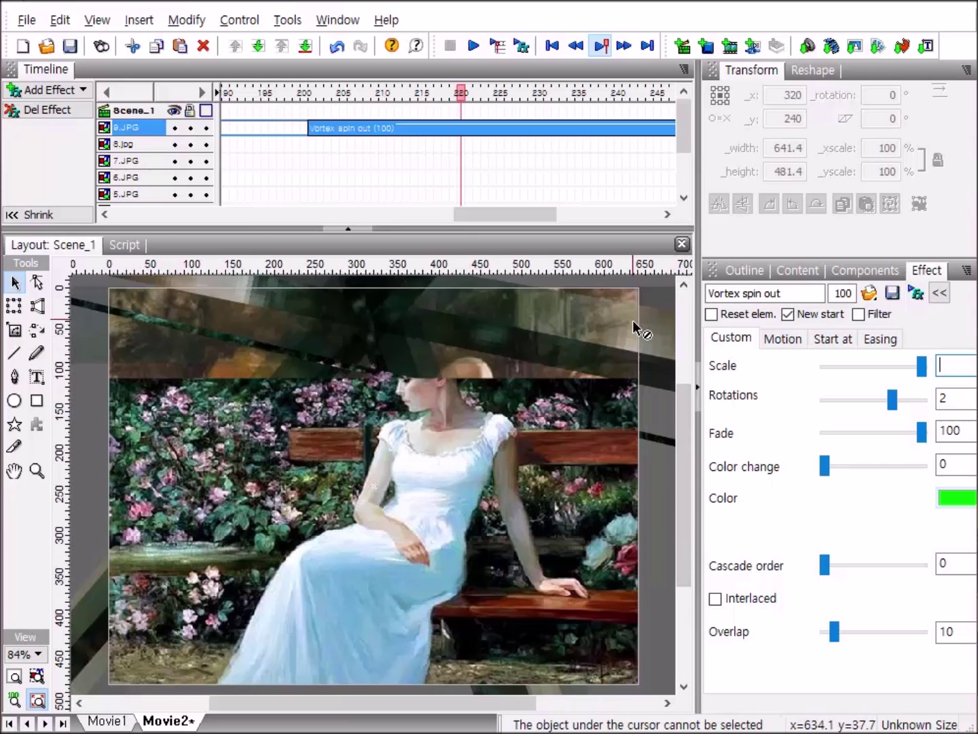
pyautogui.write('5')
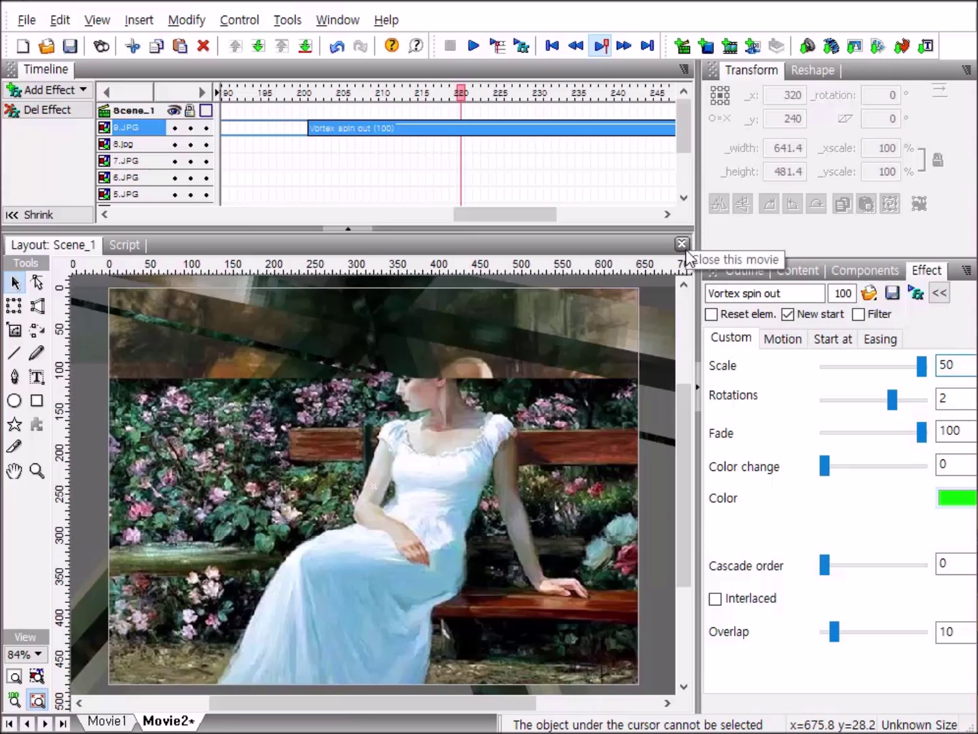
pyautogui.write('0')
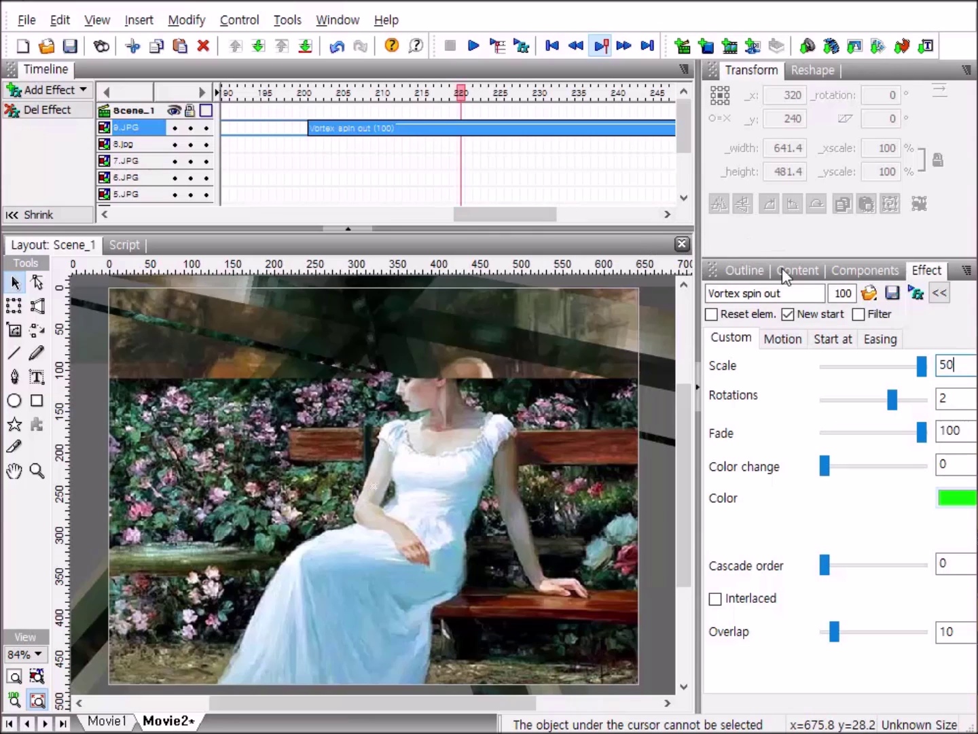
# Step: Set the Vortex spin out effect's rotations to 3 and its color change to 100 with blue as the color
pyautogui.click(957, 400)
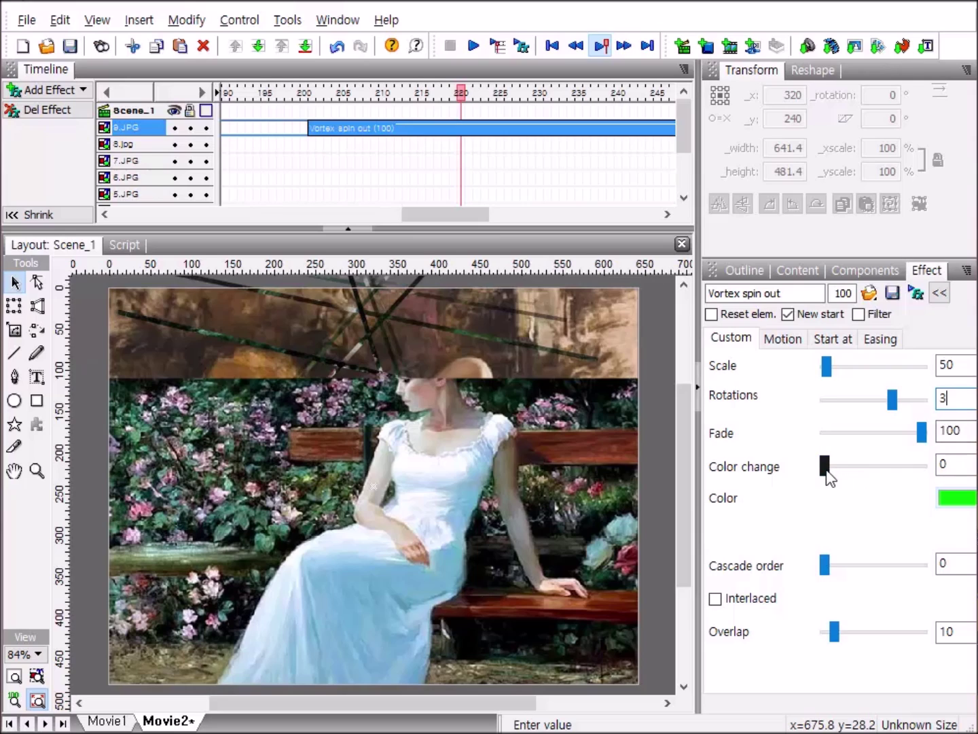
pyautogui.moveTo(863, 468); pyautogui.dragTo(946, 464)
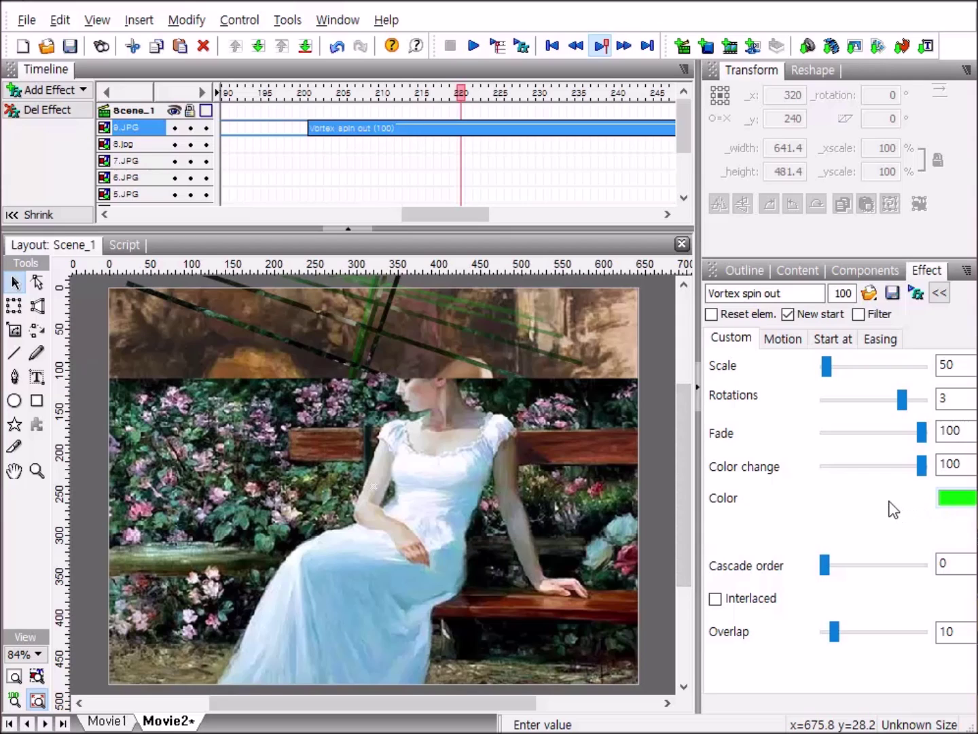
pyautogui.click(951, 499)
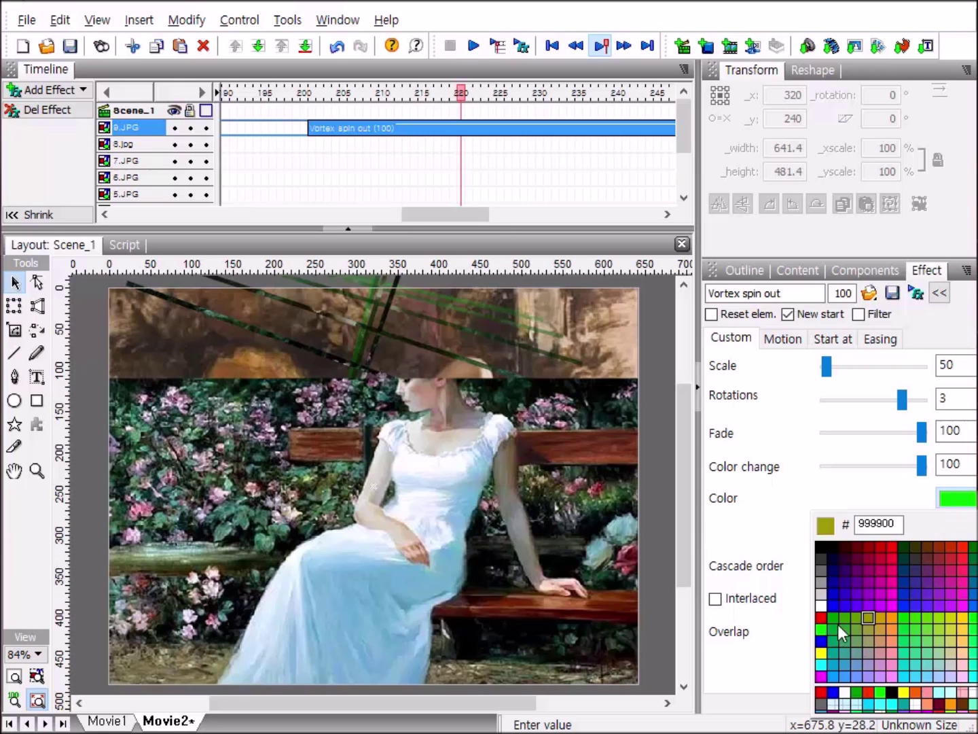
pyautogui.click(822, 643)
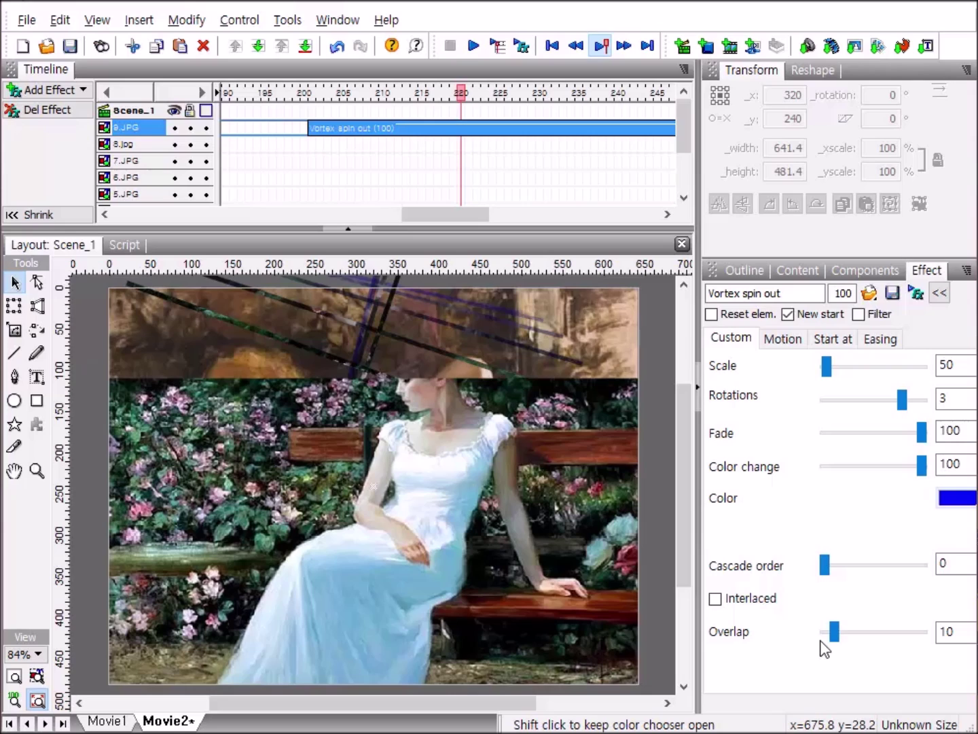
# Step: Set the Vortex spin out effect's cascade order to 1 and overlap to 70, and play the movie to preview it
pyautogui.click(944, 563)
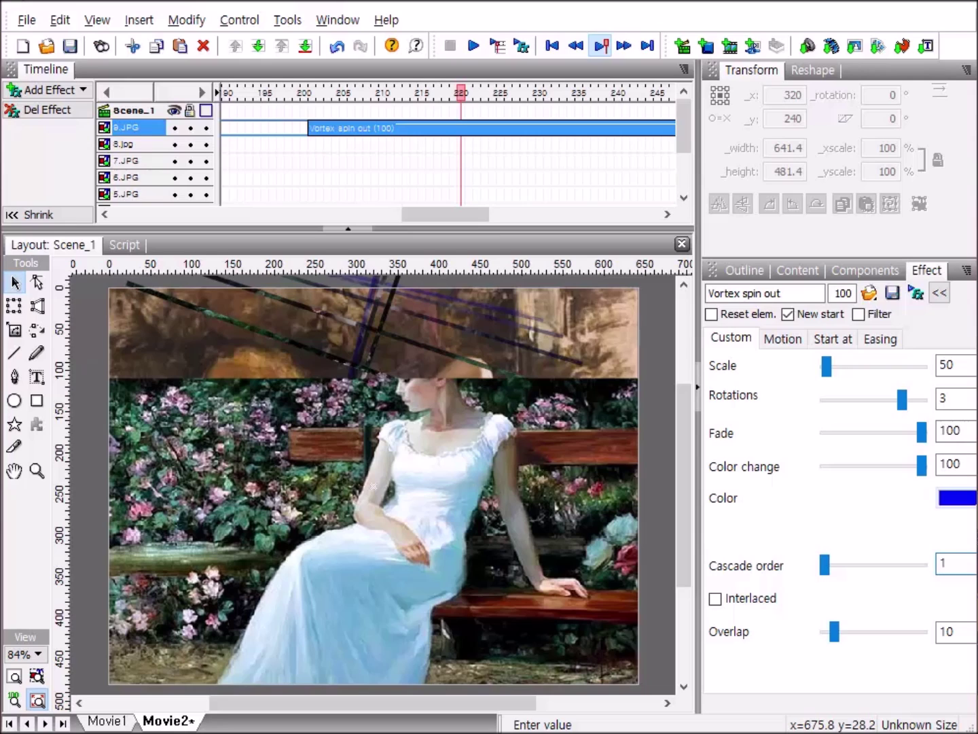
pyautogui.click(972, 627)
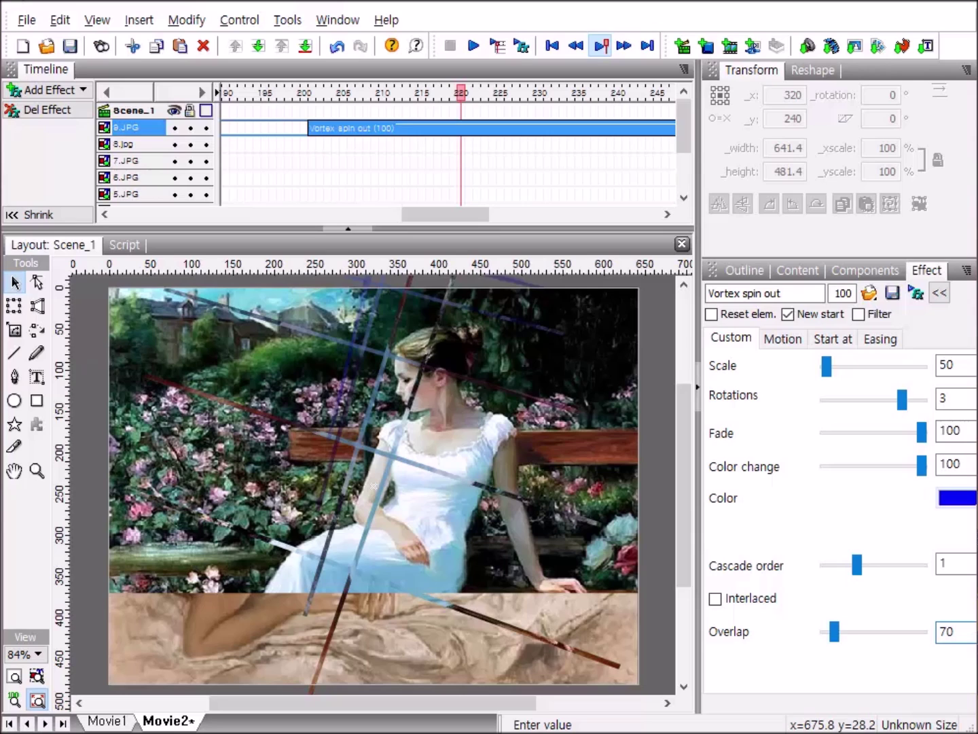
pyautogui.press('Return')
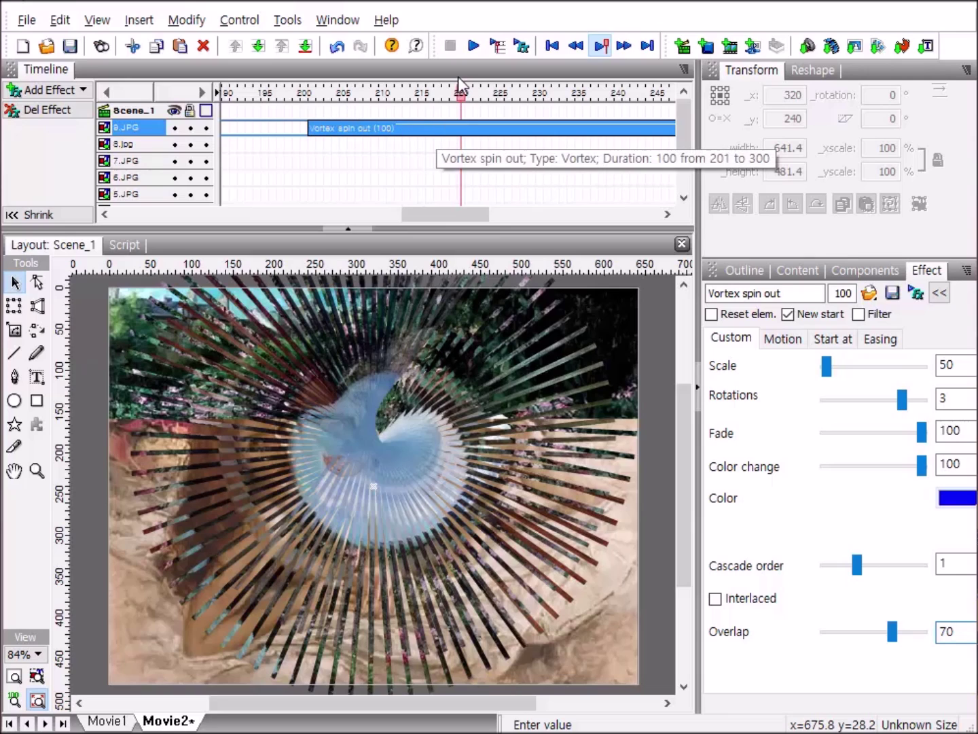
pyautogui.click(470, 45)
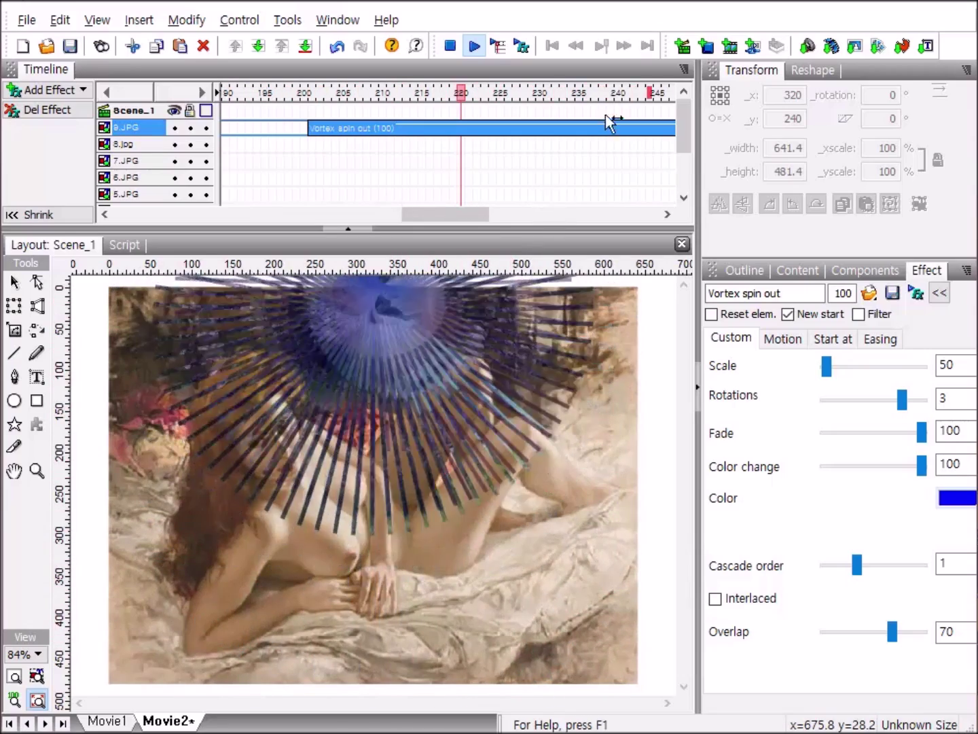
pyautogui.click(449, 47)
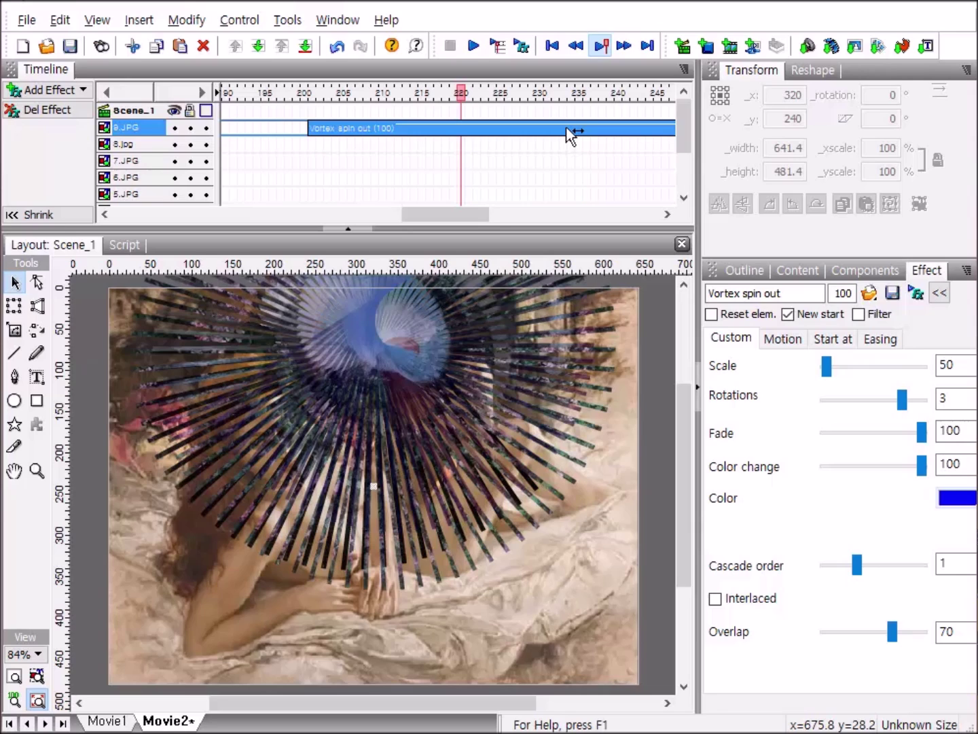
# Step: Copy the Vortex spin back effect from the start of the 9.JPG layer in the timeline
pyautogui.click(566, 160)
pyautogui.moveTo(480, 211); pyautogui.dragTo(201, 205)
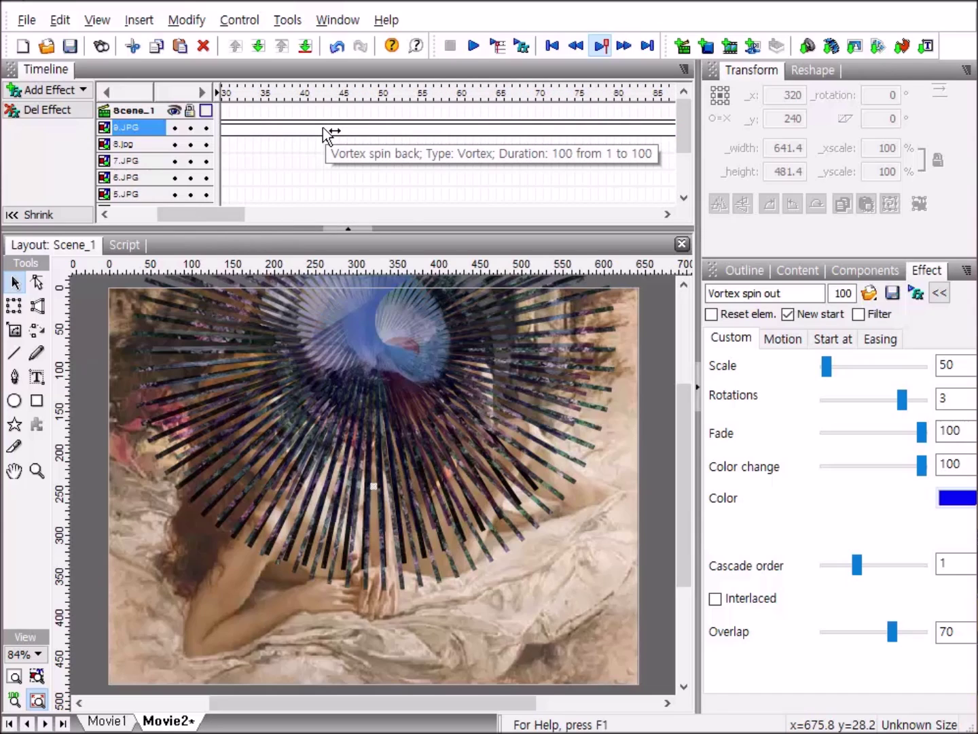
pyautogui.click(325, 132)
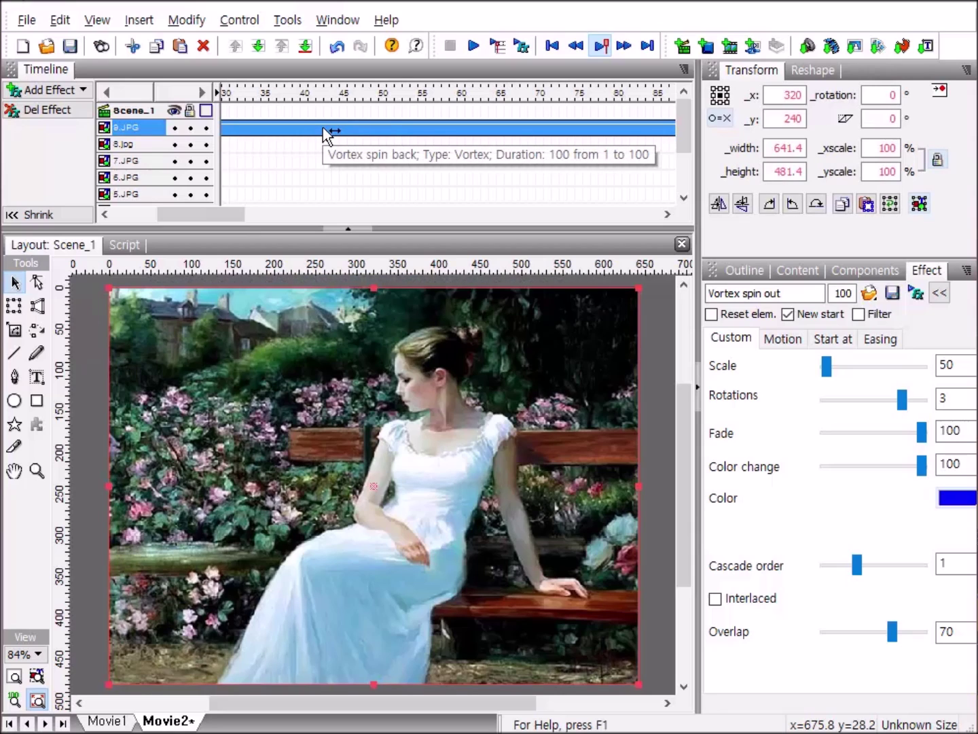
pyautogui.rightClick(357, 125)
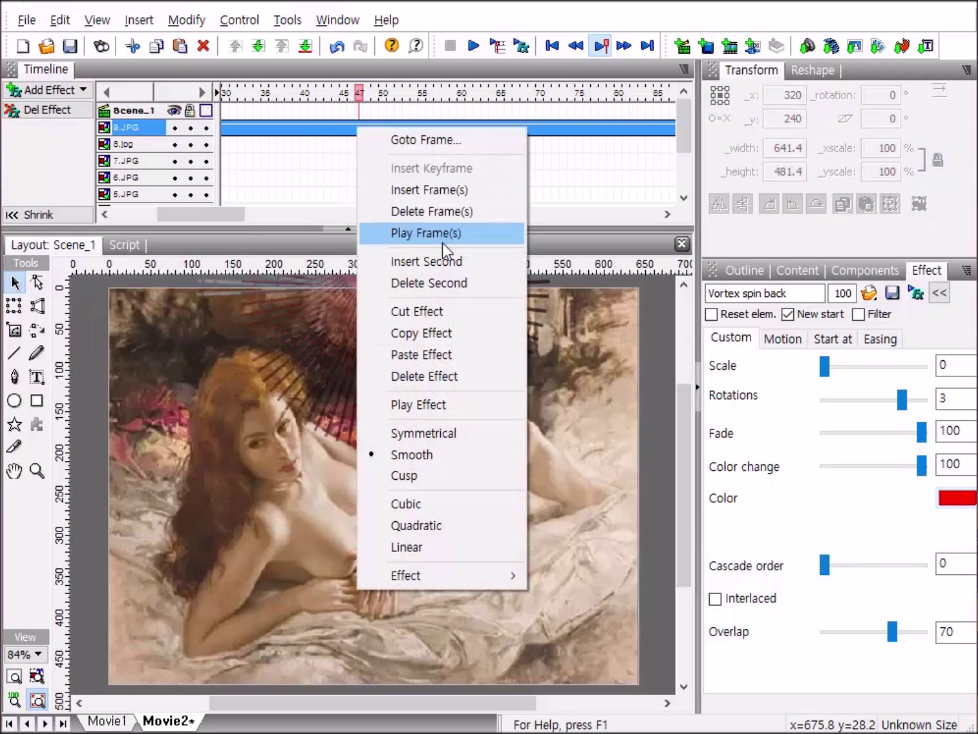
pyautogui.click(449, 334)
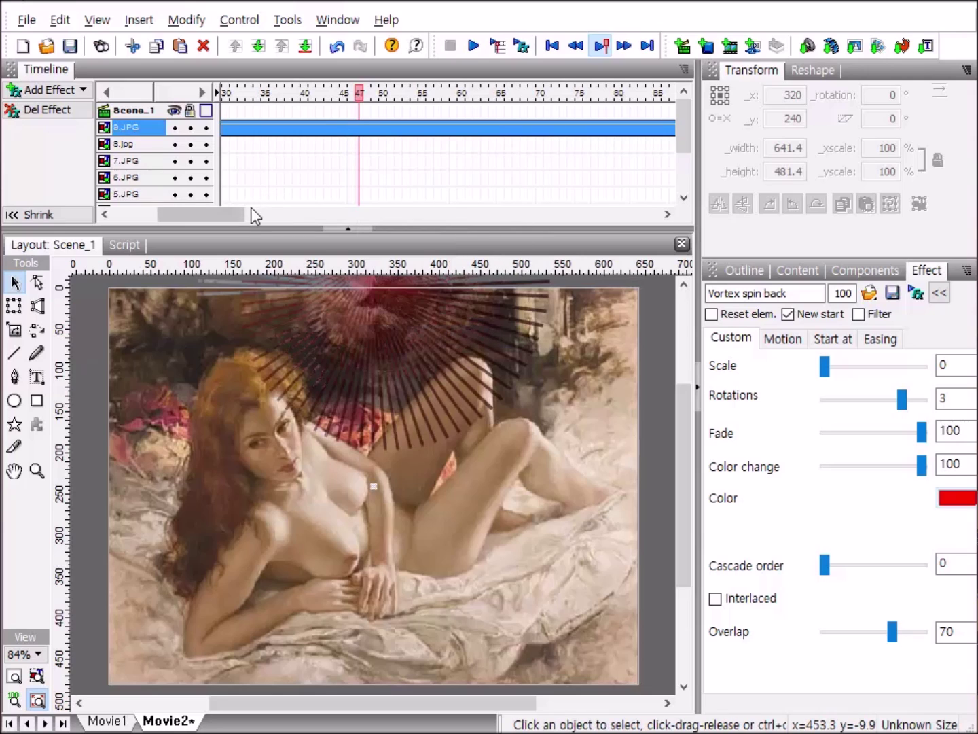
# Step: Paste the copied Vortex spin back effect at frame 1 of the 8.jpg and 7.JPG layers
pyautogui.moveTo(238, 213); pyautogui.dragTo(148, 212)
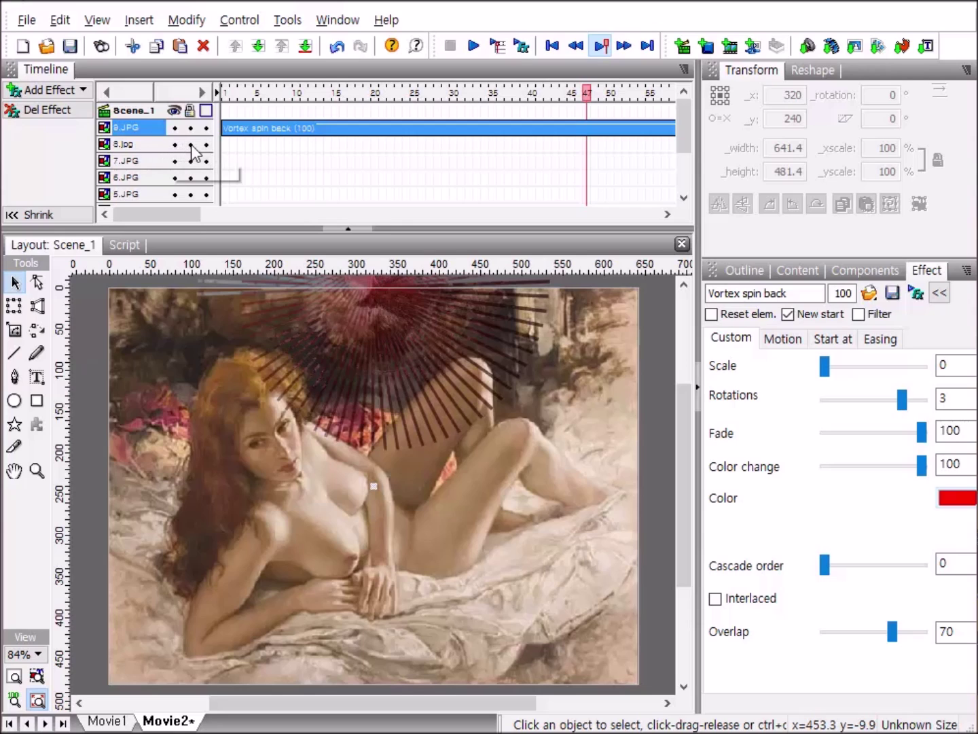
pyautogui.click(224, 144)
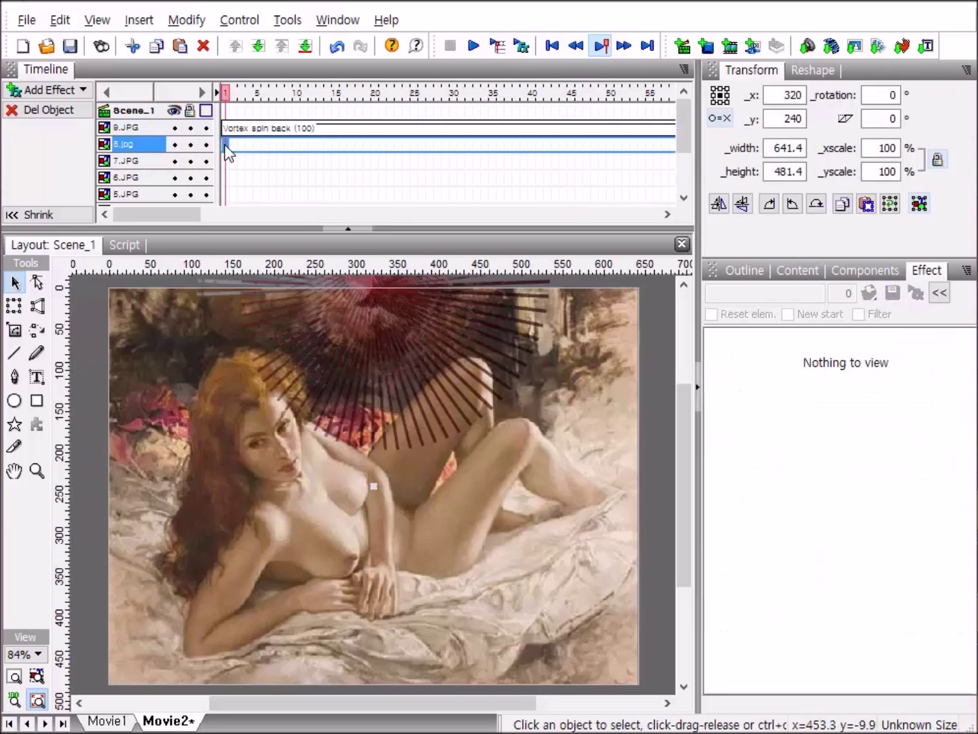
pyautogui.rightClick(227, 146)
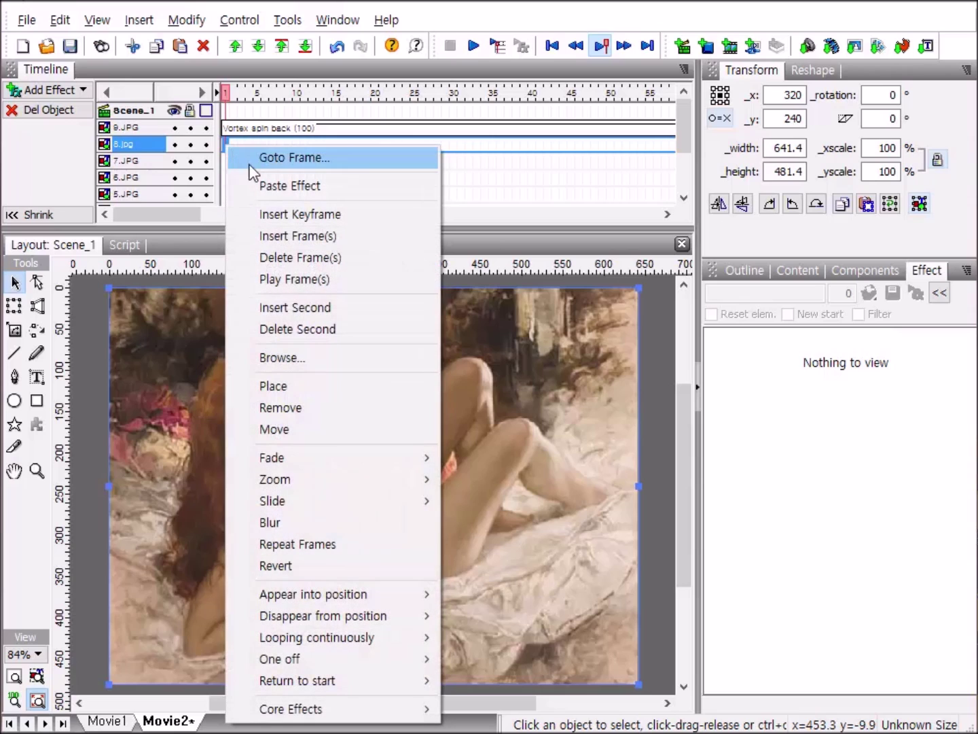
pyautogui.click(267, 186)
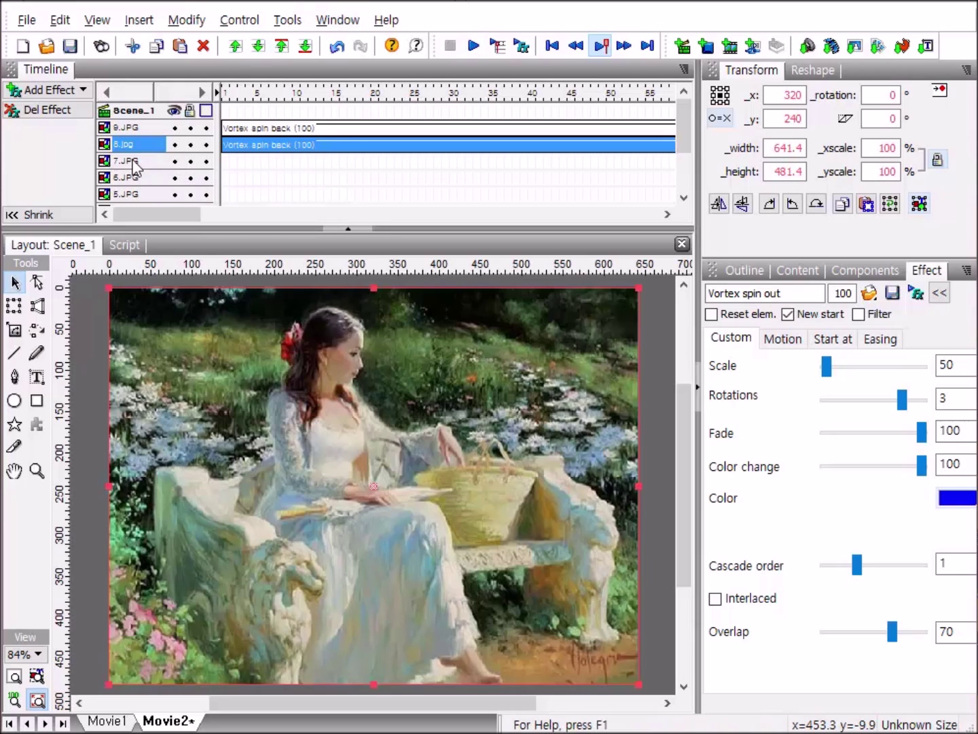
pyautogui.click(226, 162)
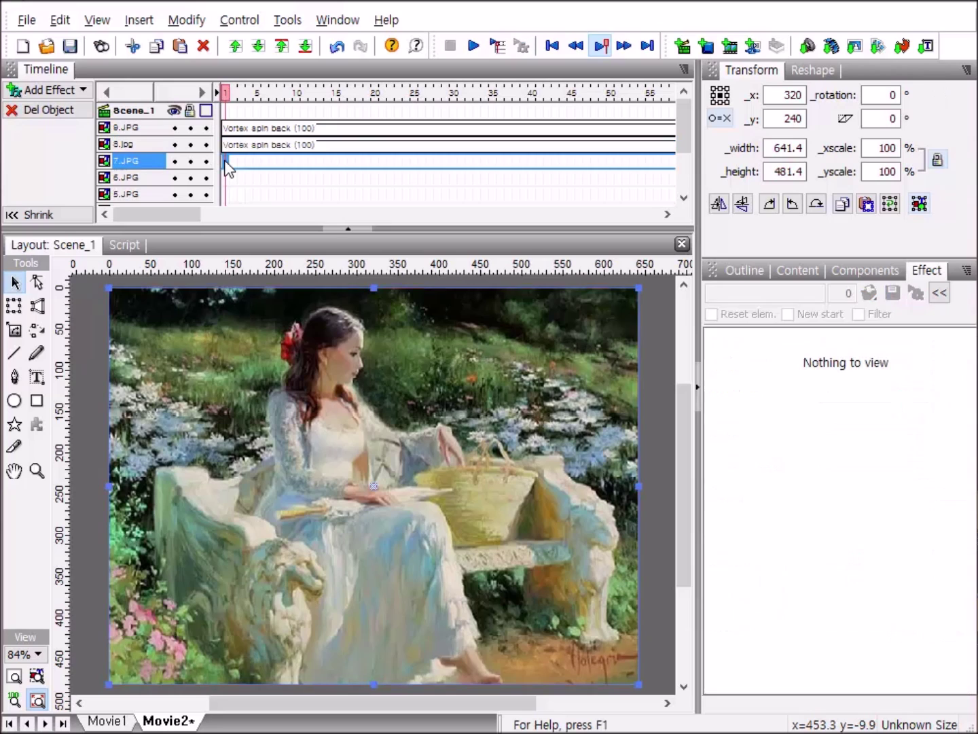
pyautogui.rightClick(225, 163)
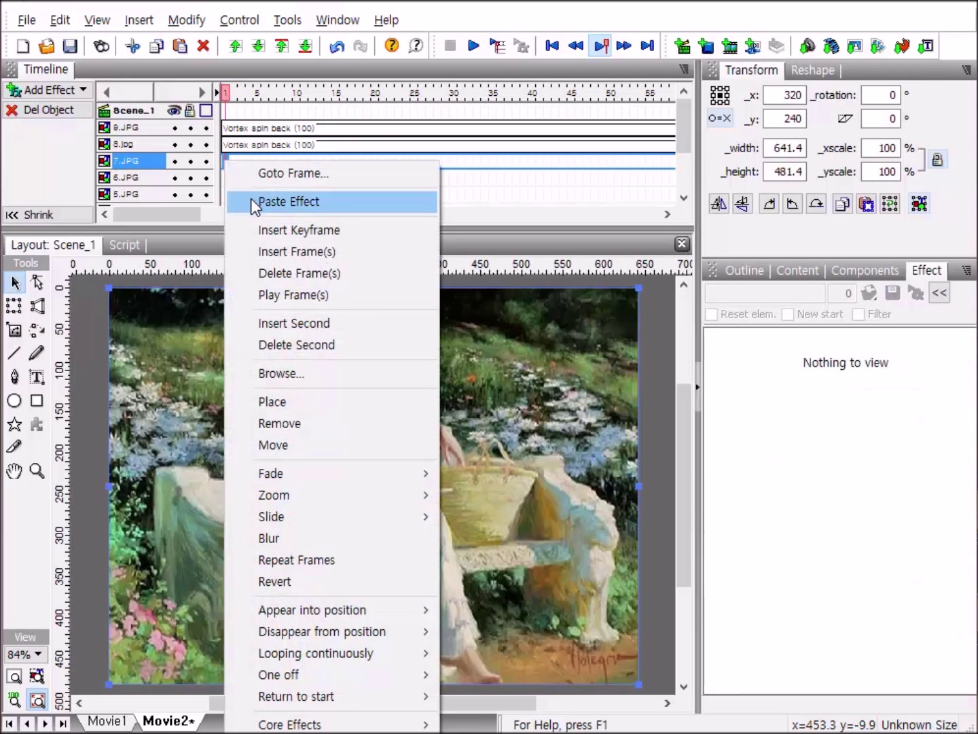
pyautogui.click(253, 202)
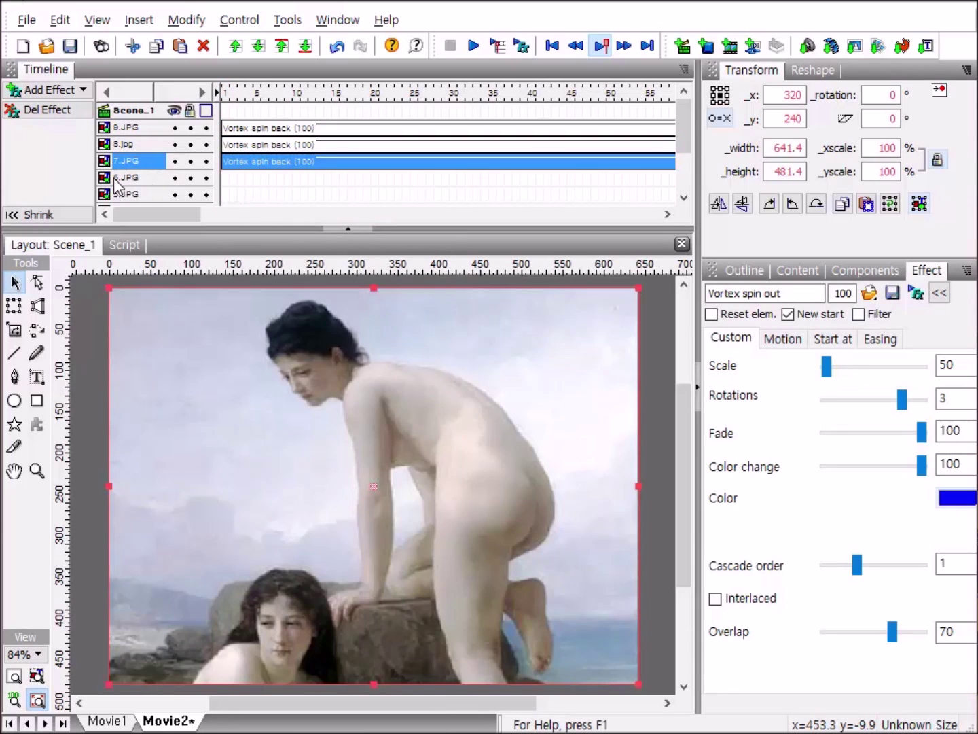
# Step: Paste the copied Vortex spin back effect at frame 1 of the 6.JPG and 5.JPG layers
pyautogui.click(227, 179)
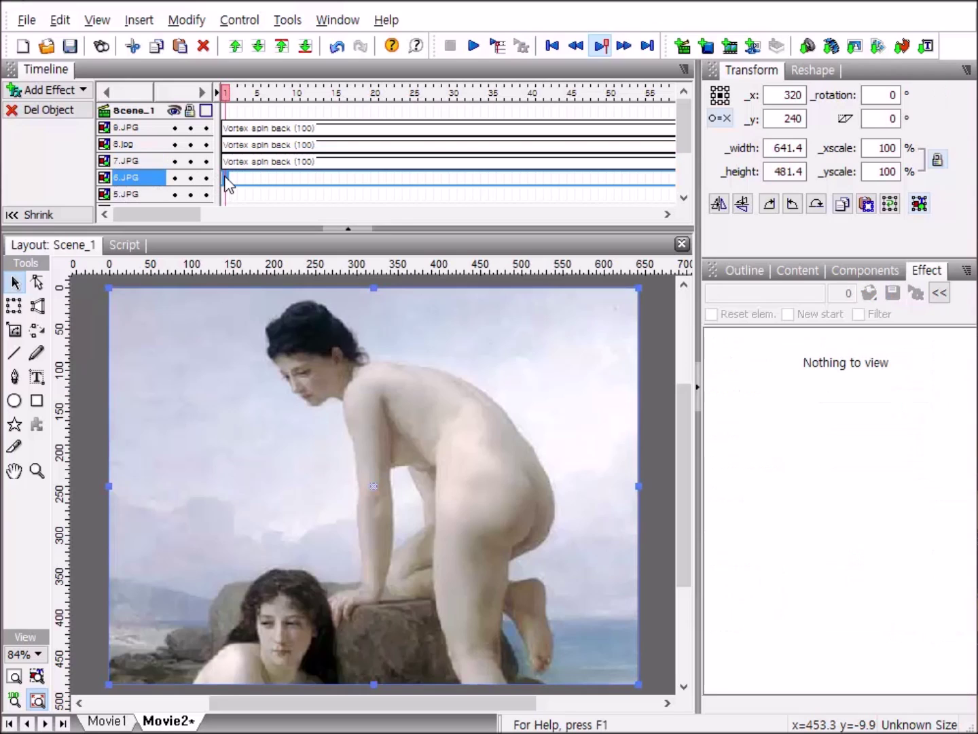
pyautogui.rightClick(229, 185)
pyautogui.click(265, 217)
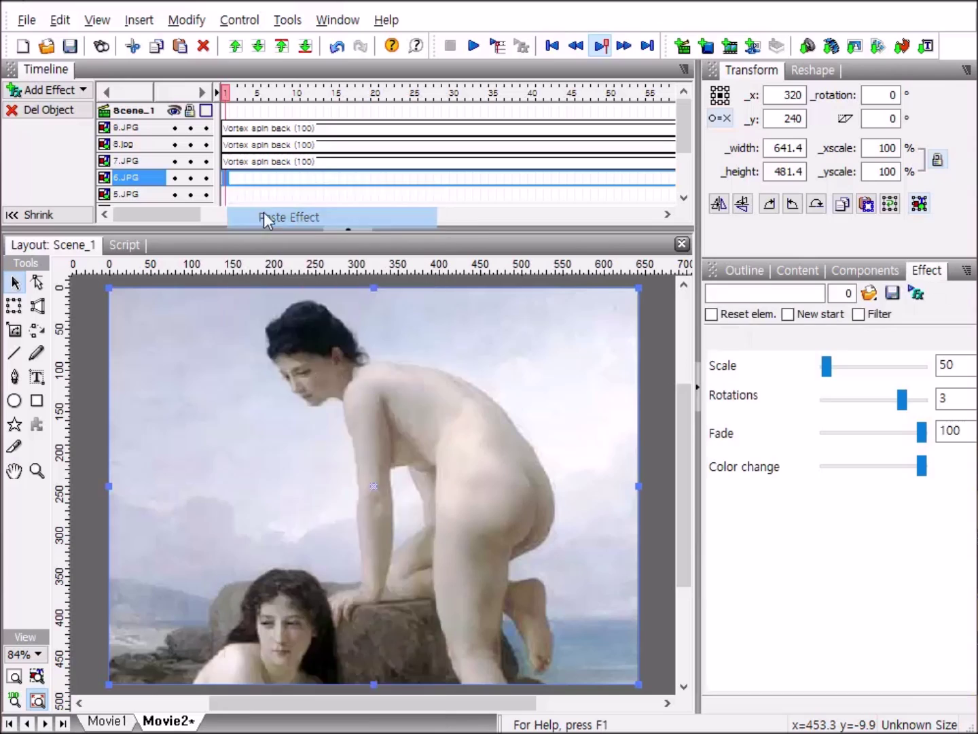
pyautogui.click(227, 193)
pyautogui.rightClick(227, 192)
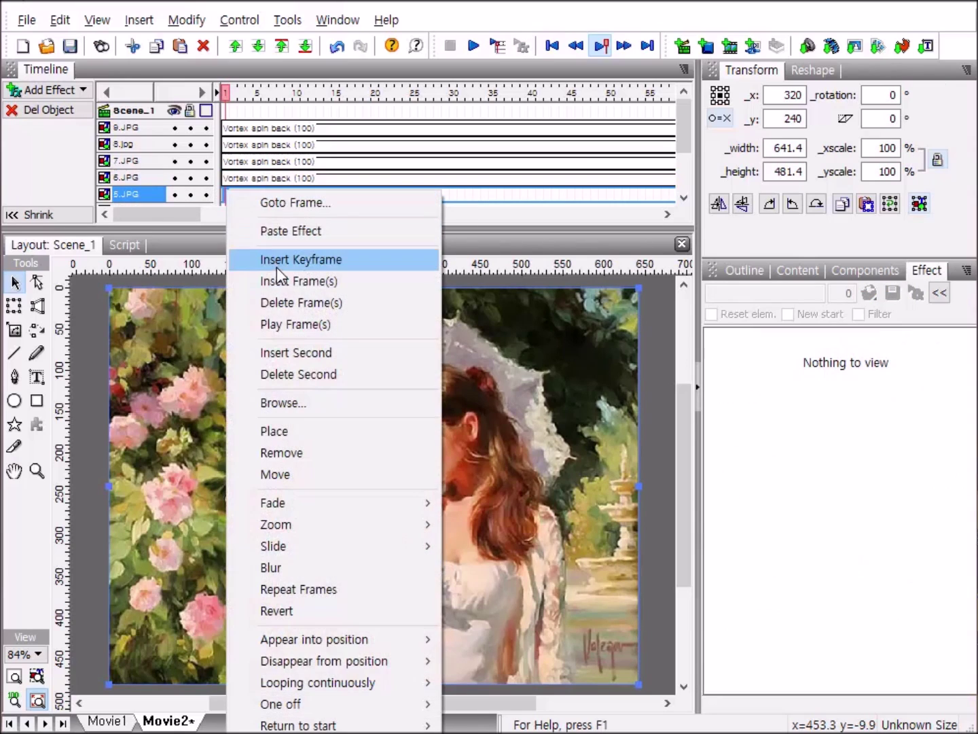
pyautogui.click(273, 233)
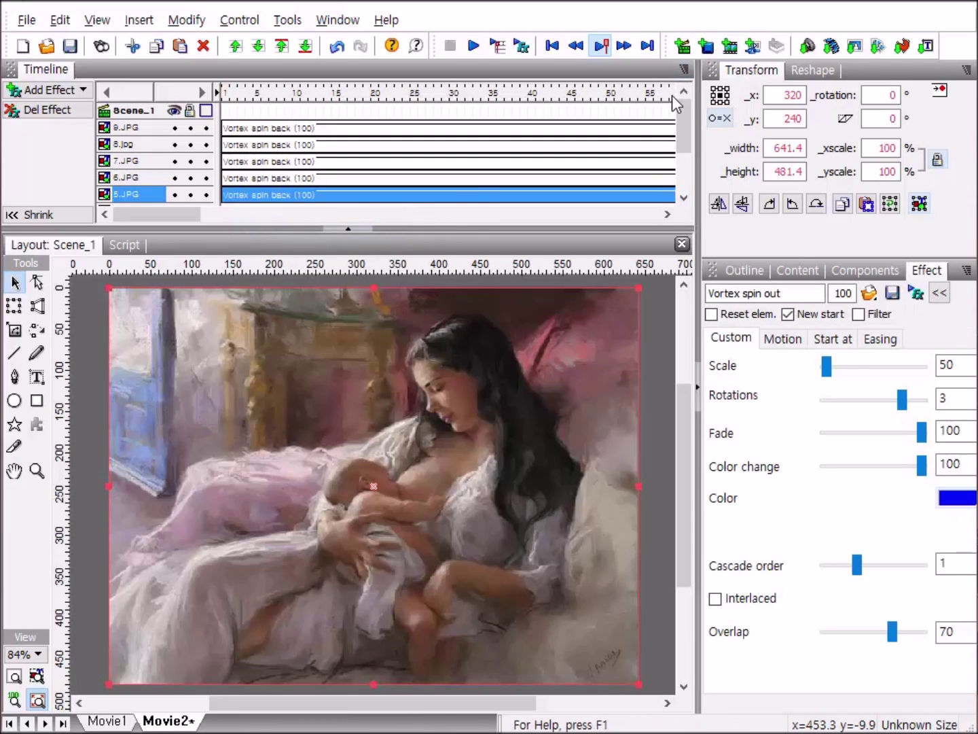
# Step: Paste the copied Vortex spin back effect at frame 1 of the 4.JPG and 3.jpg layers
pyautogui.moveTo(689, 107); pyautogui.dragTo(691, 152)
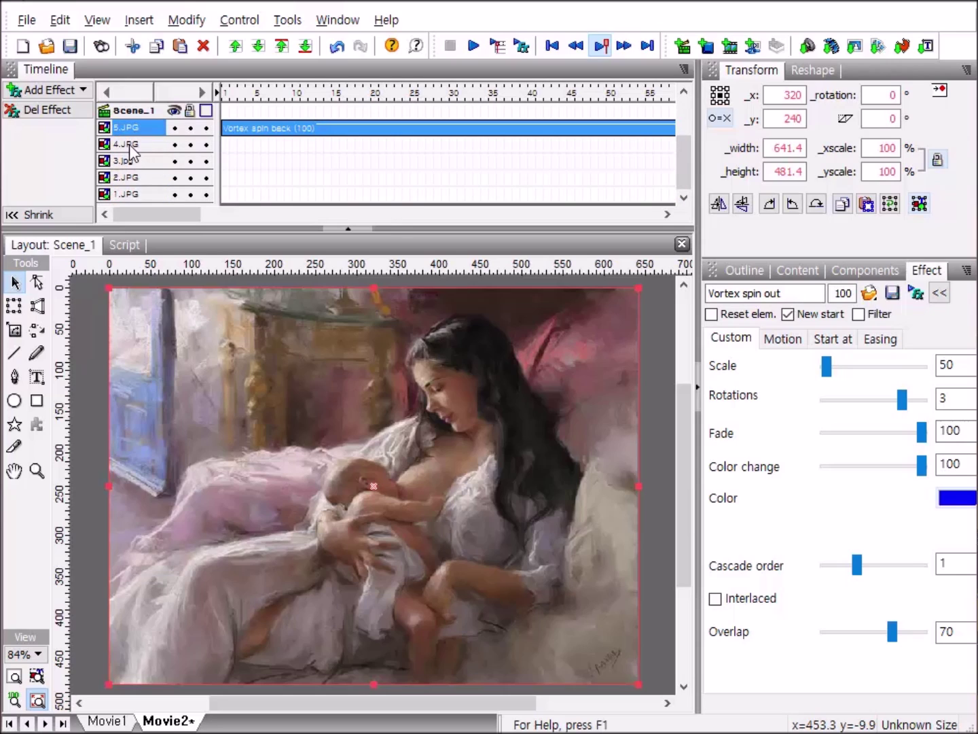
pyautogui.click(225, 145)
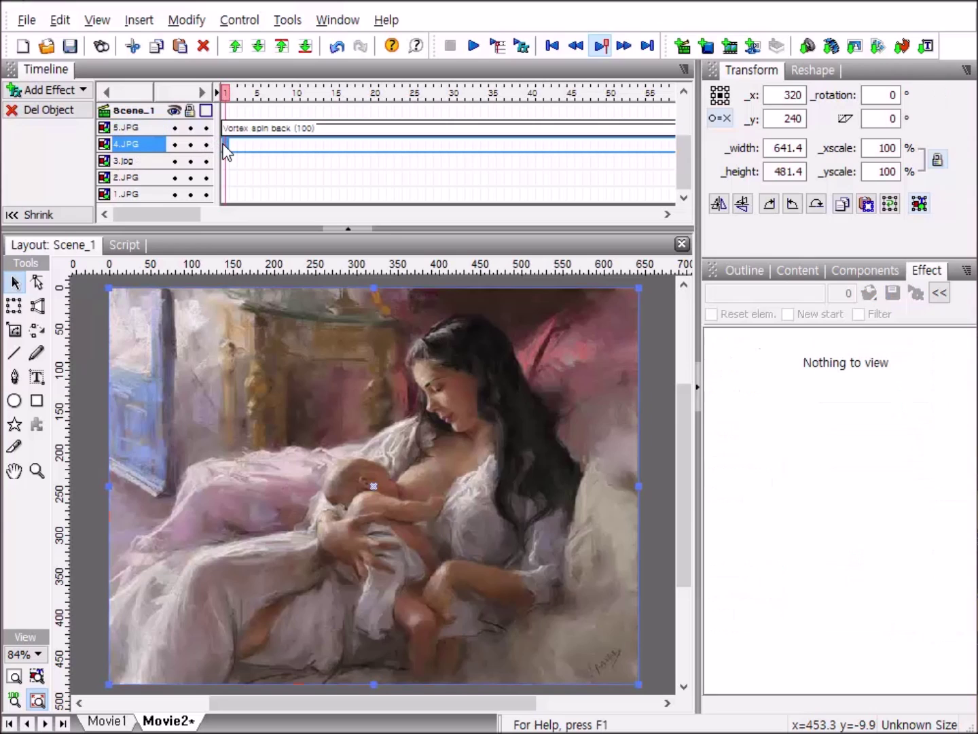
pyautogui.rightClick(224, 143)
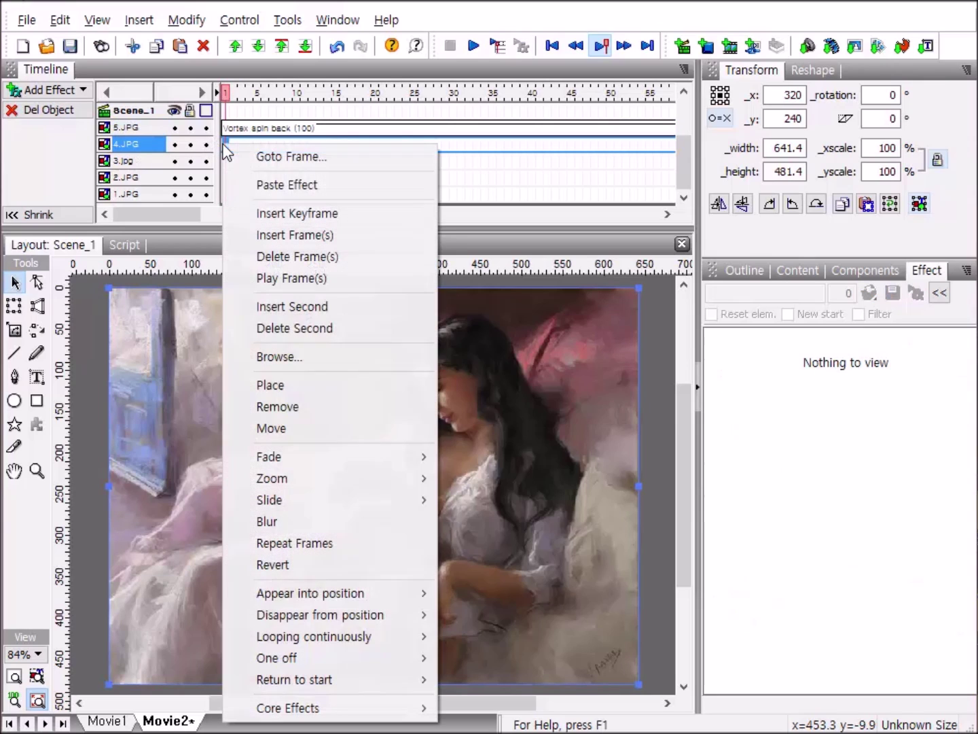
pyautogui.click(254, 185)
pyautogui.click(225, 161)
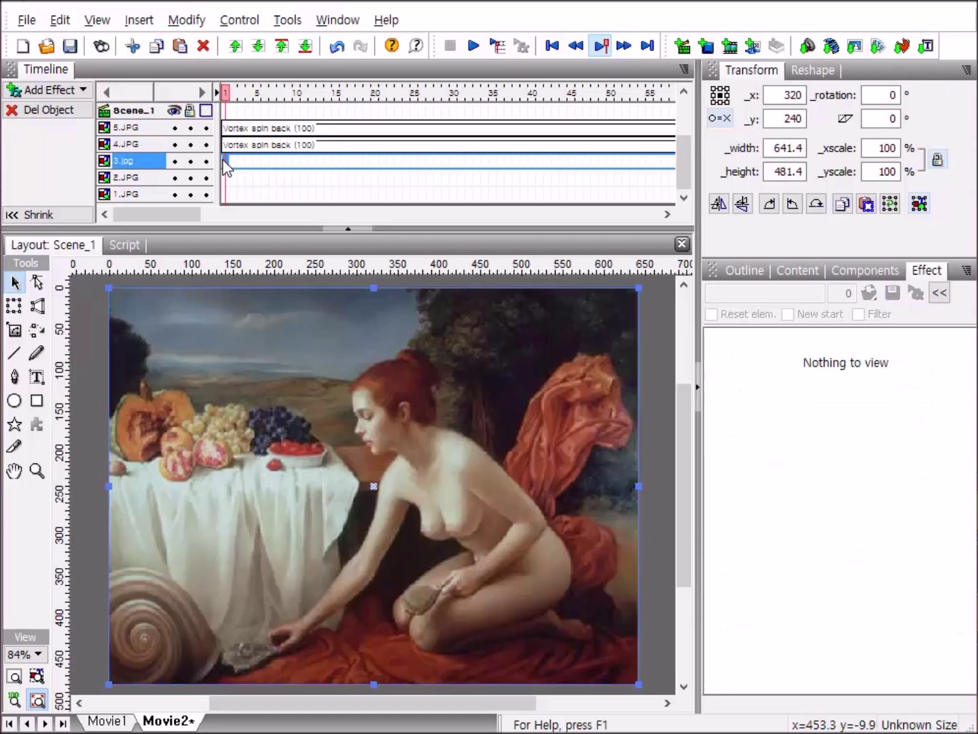
pyautogui.rightClick(225, 161)
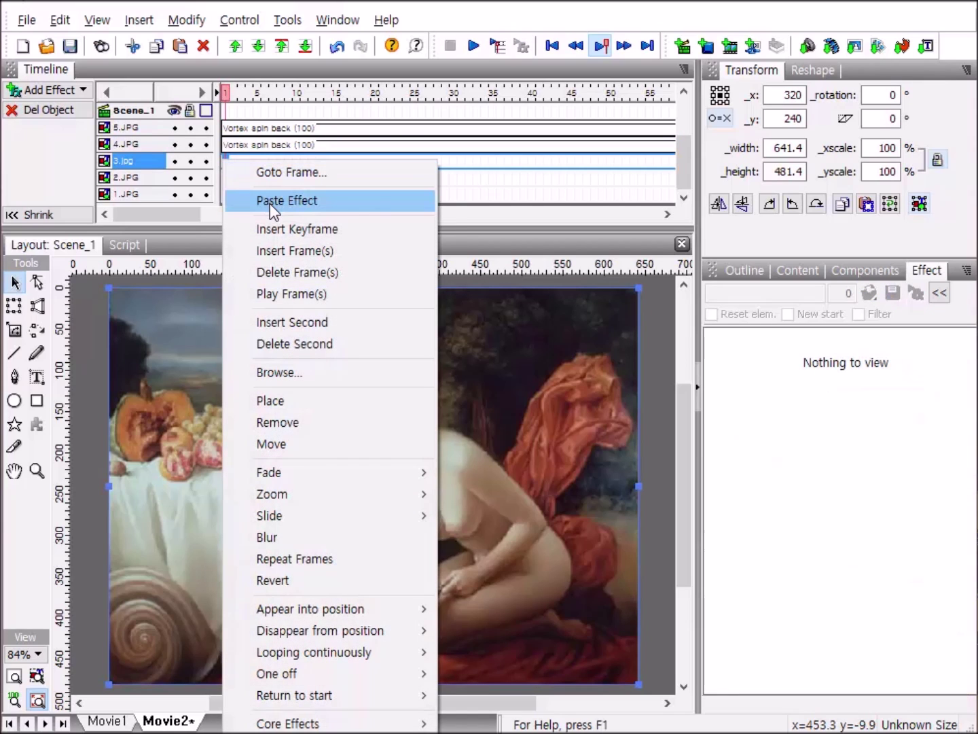
pyautogui.click(269, 199)
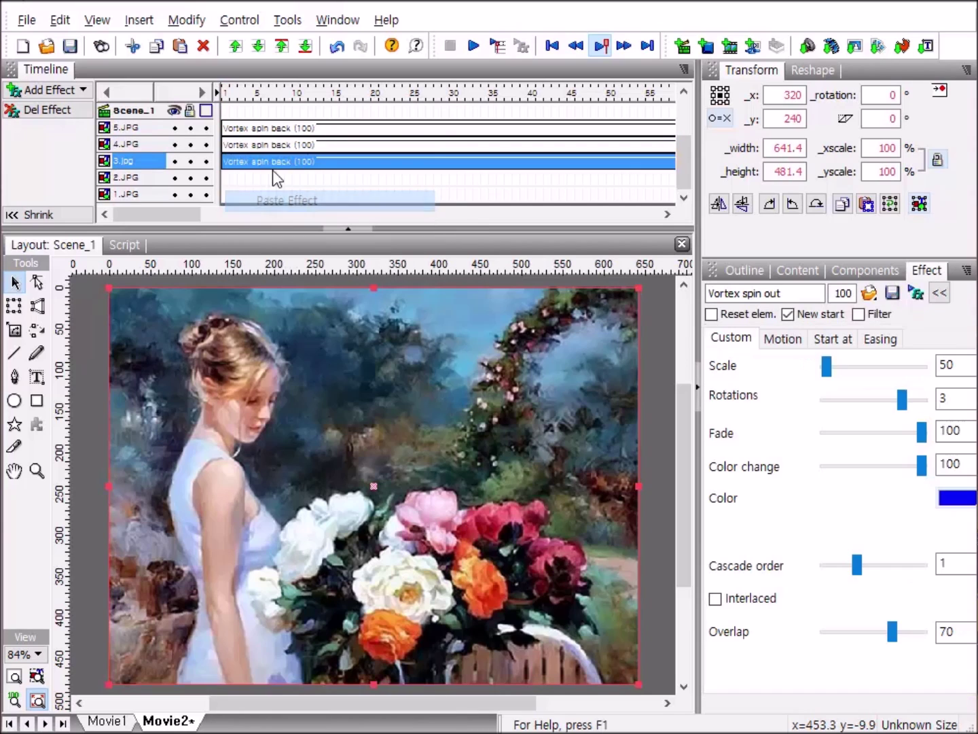
# Step: Paste the copied Vortex spin back effect at frame 1 of the 2.JPG and 1.JPG layers, and check where the effects end
pyautogui.click(226, 178)
pyautogui.rightClick(225, 178)
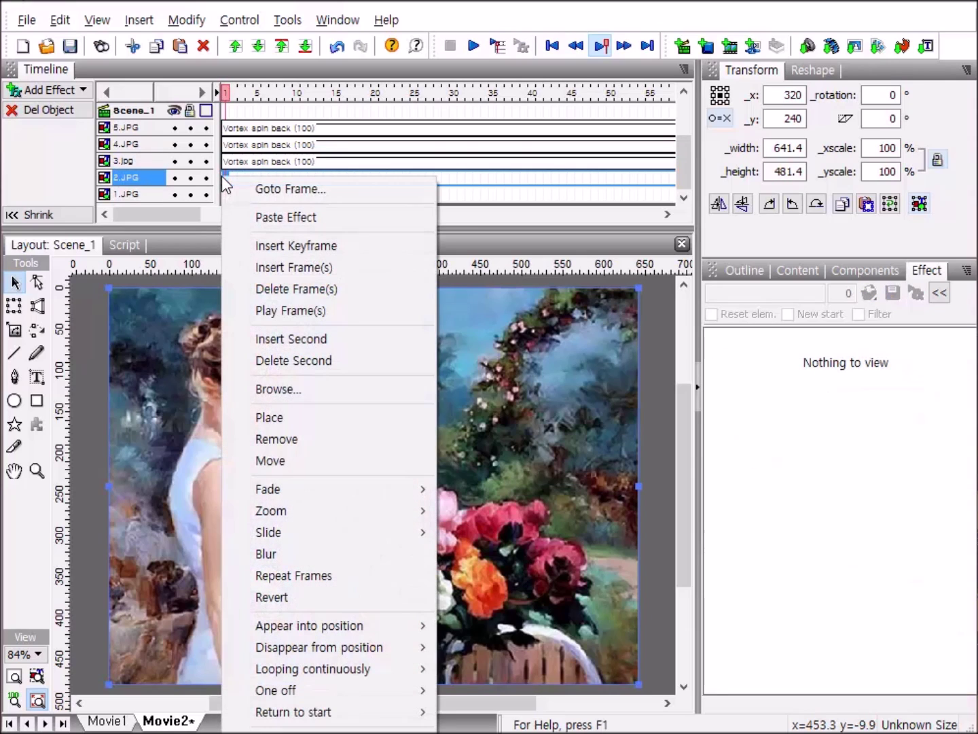
pyautogui.click(258, 211)
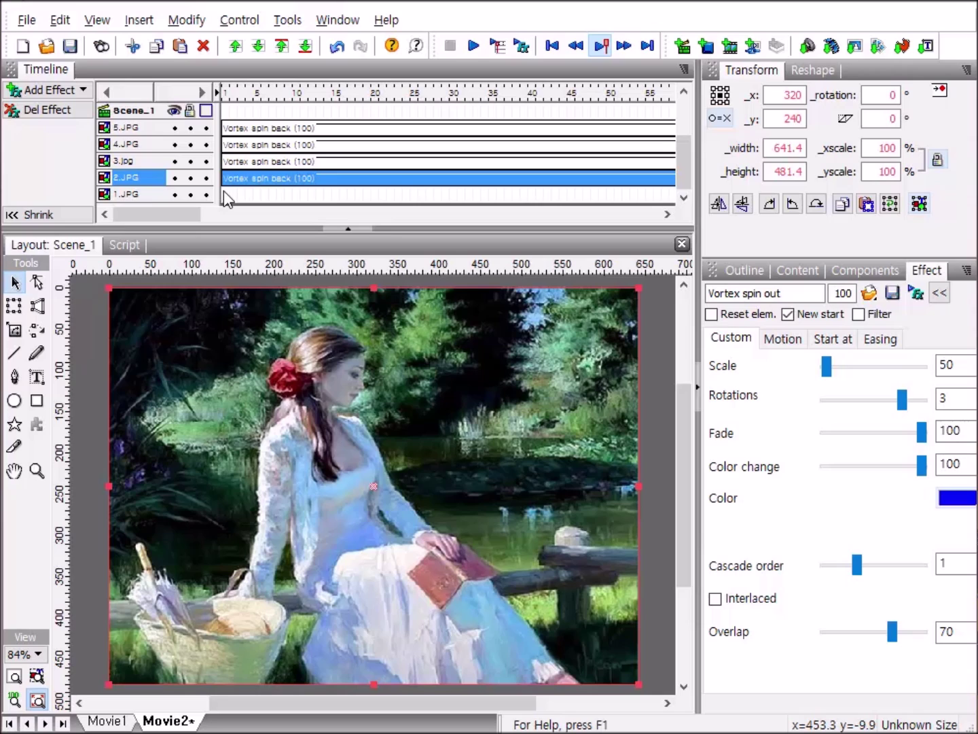
pyautogui.click(223, 192)
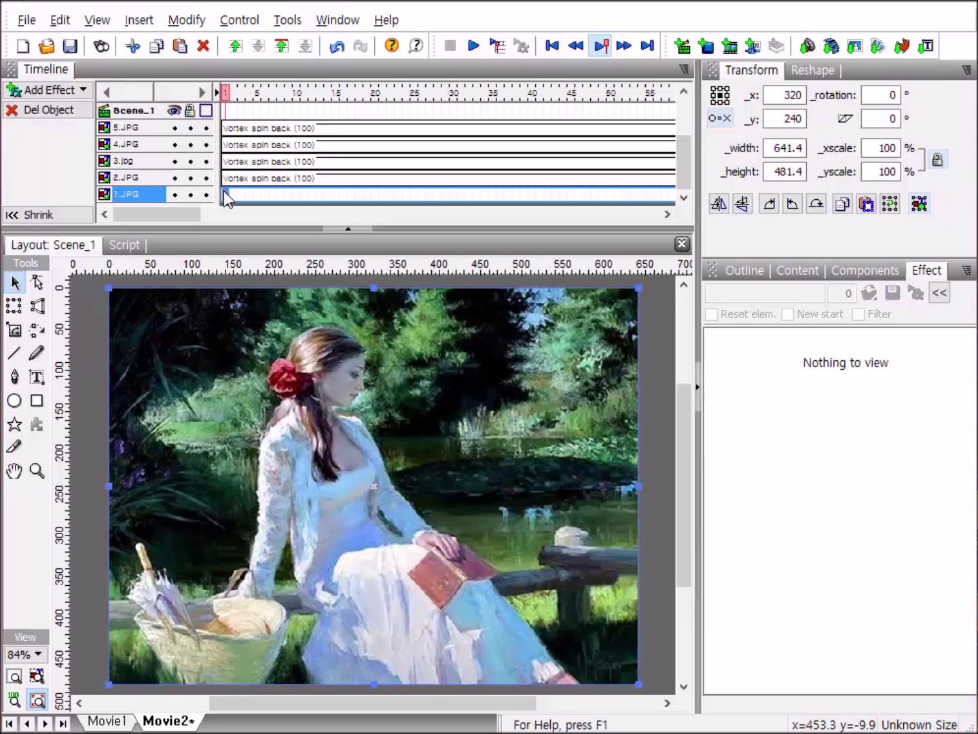
pyautogui.rightClick(226, 196)
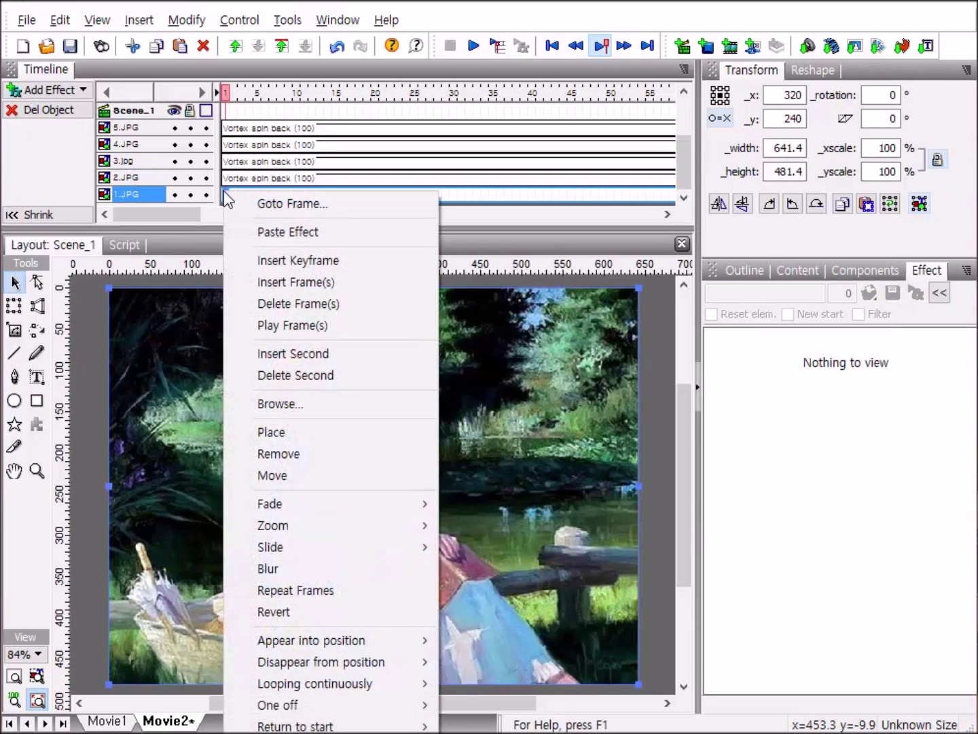
pyautogui.click(282, 232)
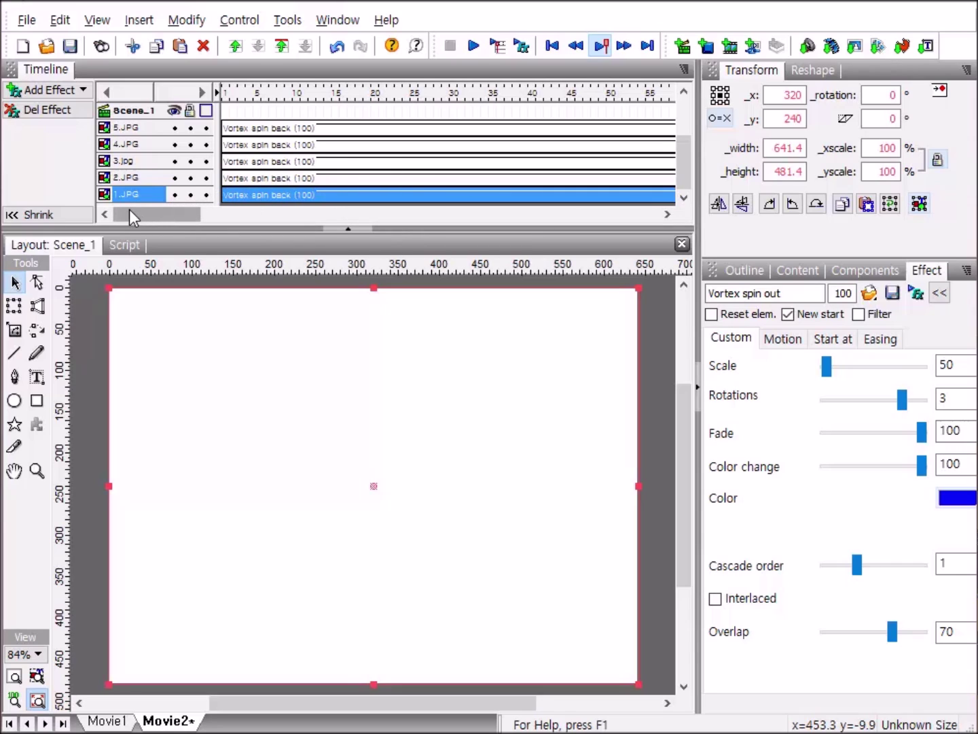
pyautogui.moveTo(128, 208); pyautogui.dragTo(549, 218)
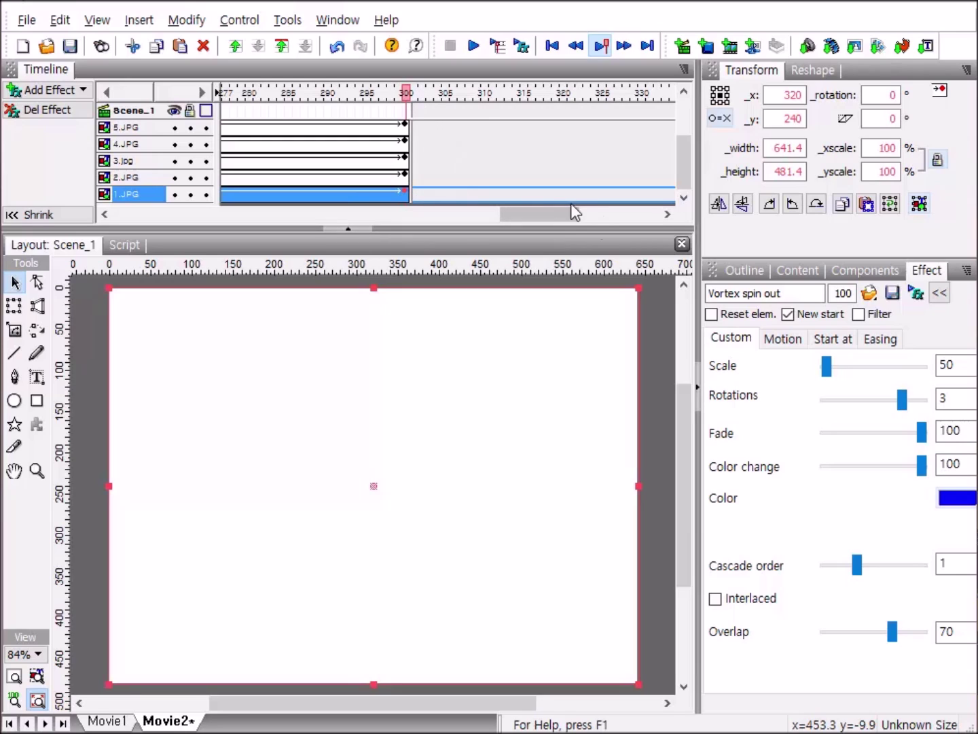
pyautogui.moveTo(557, 216); pyautogui.dragTo(135, 201)
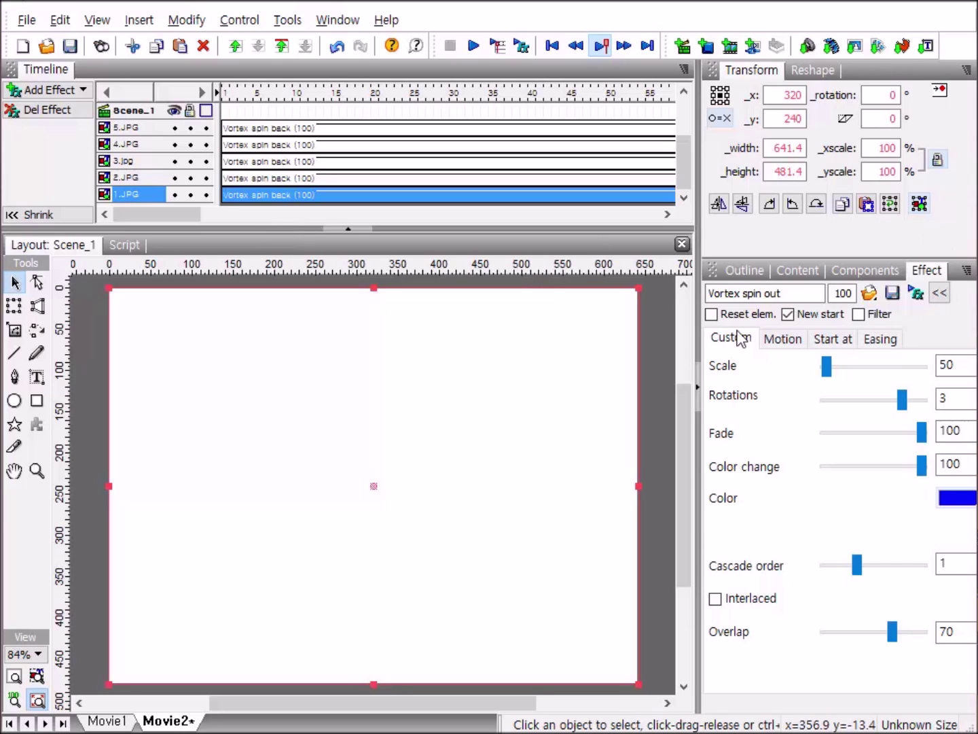
# Step: Convert all nine images, 9.JPG through 1.JPG, to movie clips, keeping effects and transforms with the original objects
pyautogui.click(745, 273)
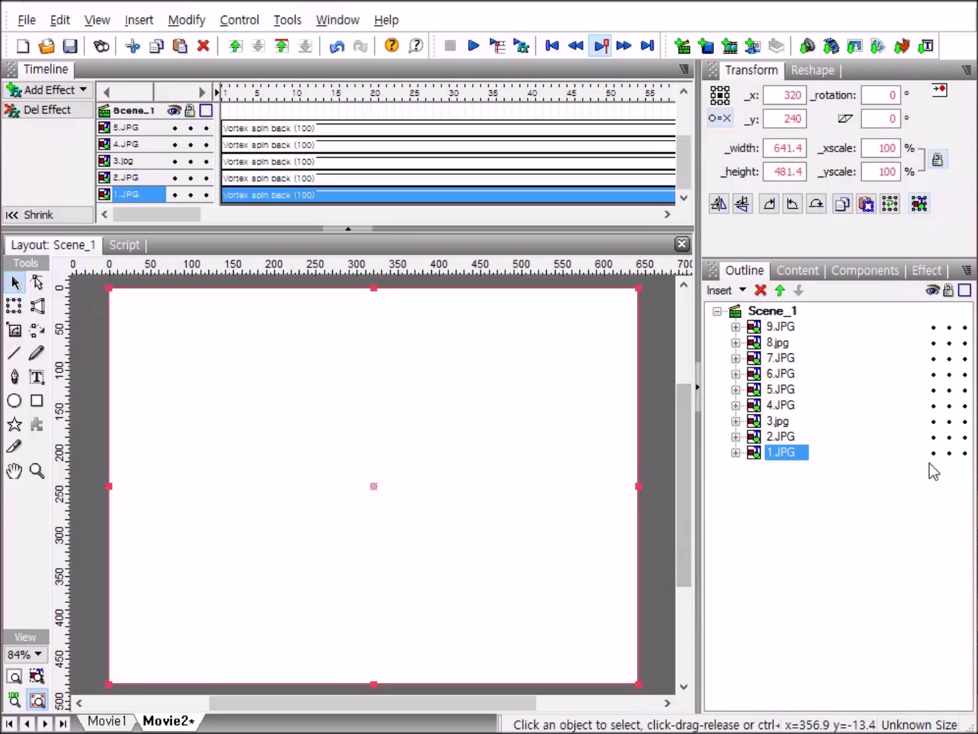
pyautogui.click(759, 330)
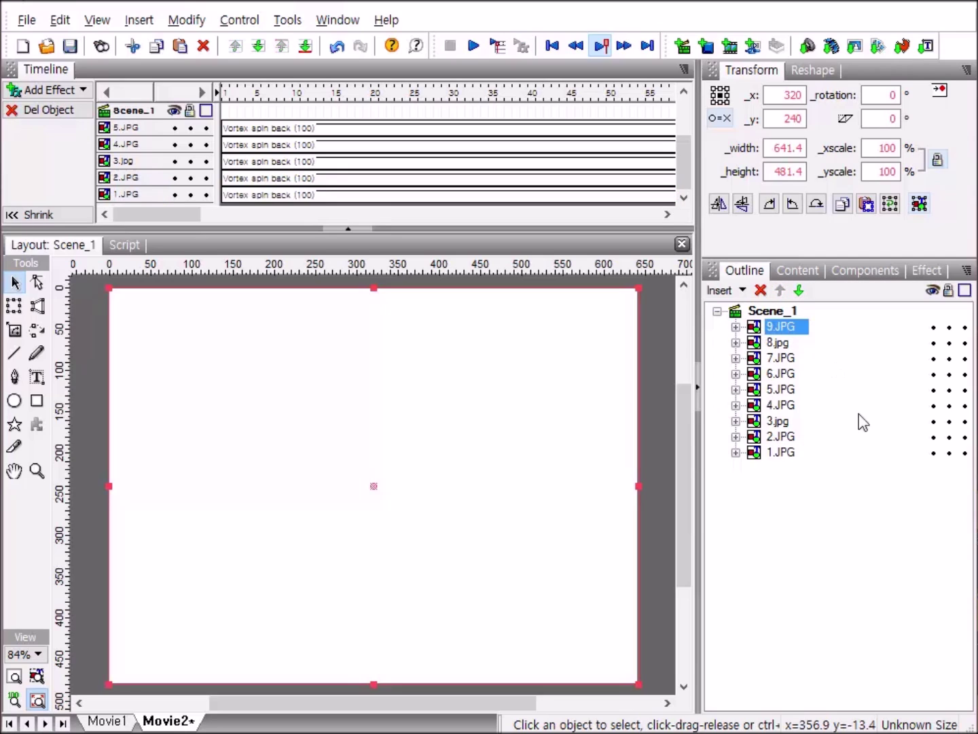
pyautogui.keyDown('shift'); pyautogui.click(757, 452); pyautogui.keyUp('shift')
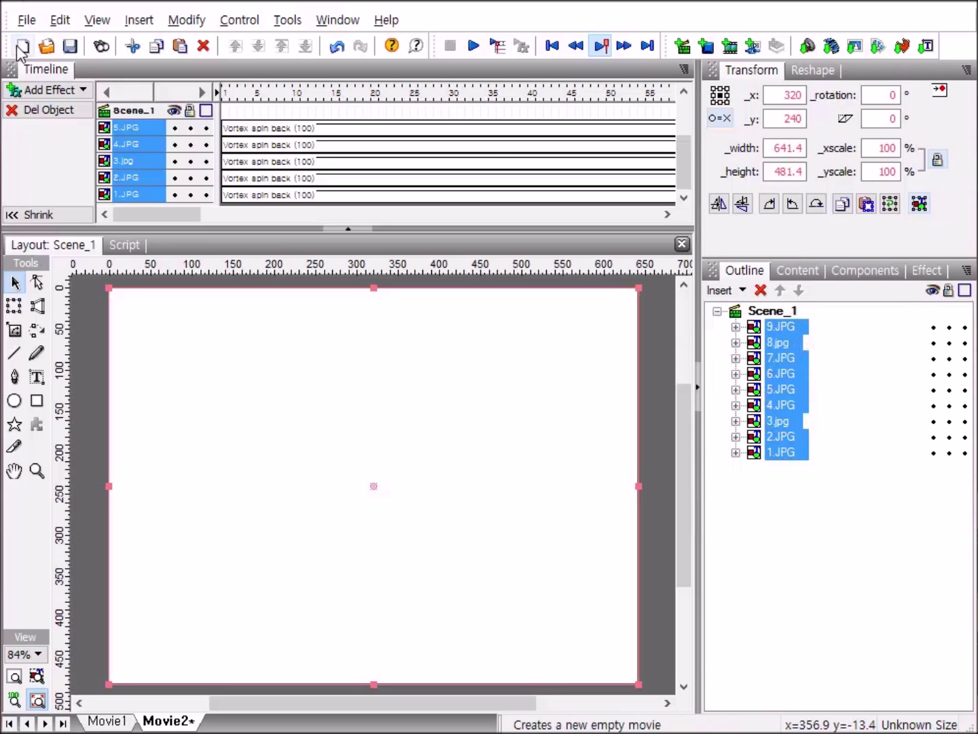
pyautogui.click(185, 24)
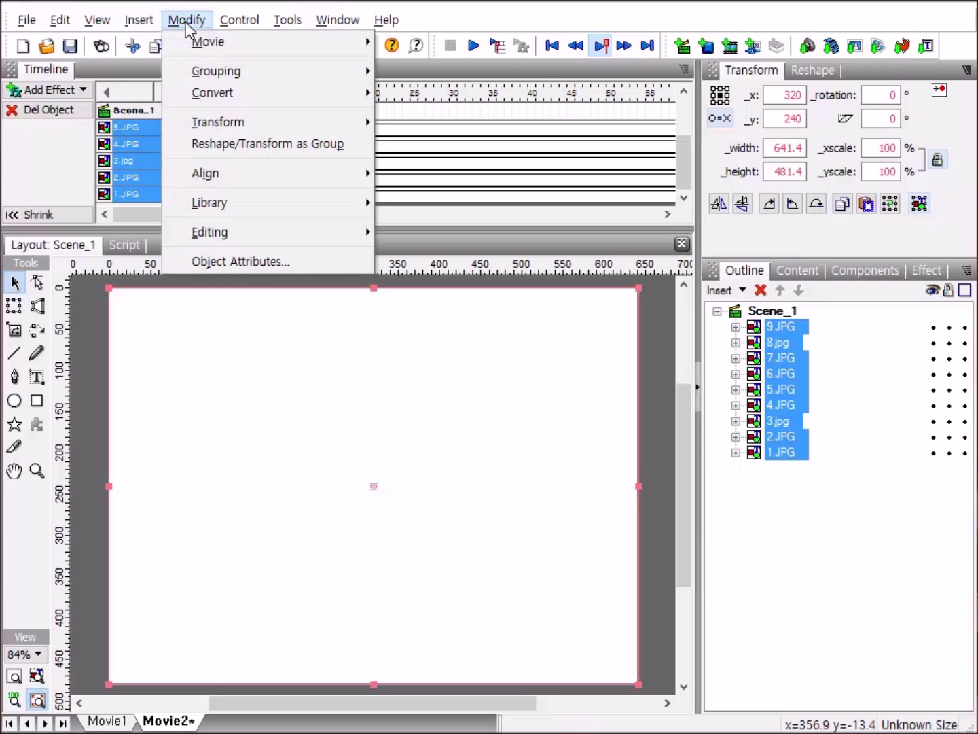
pyautogui.moveTo(199, 93)
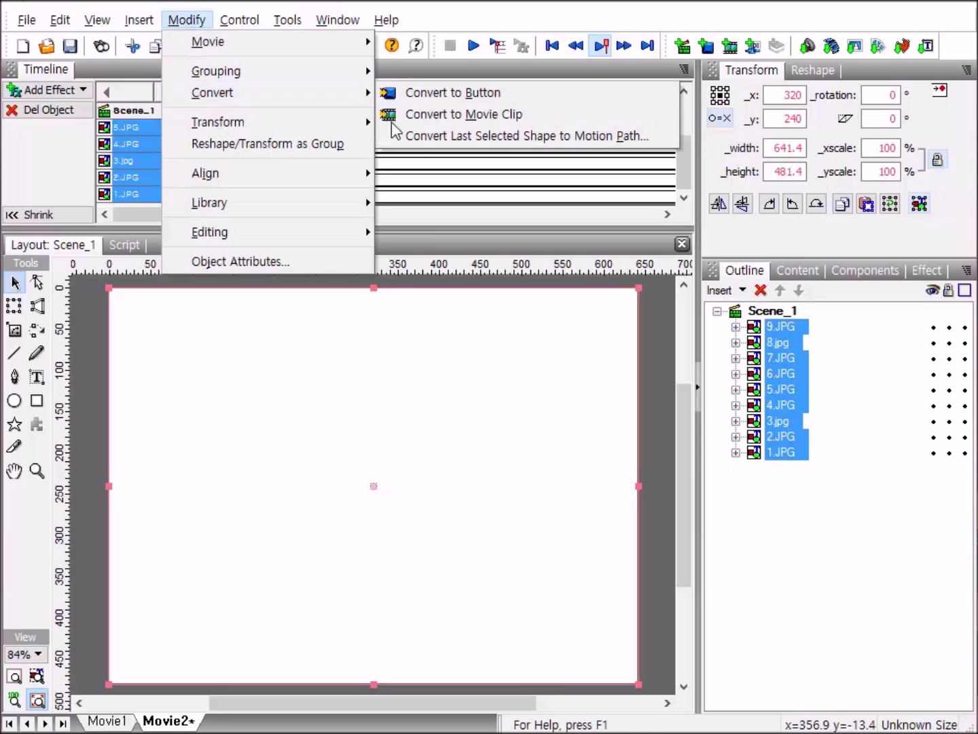
pyautogui.click(515, 115)
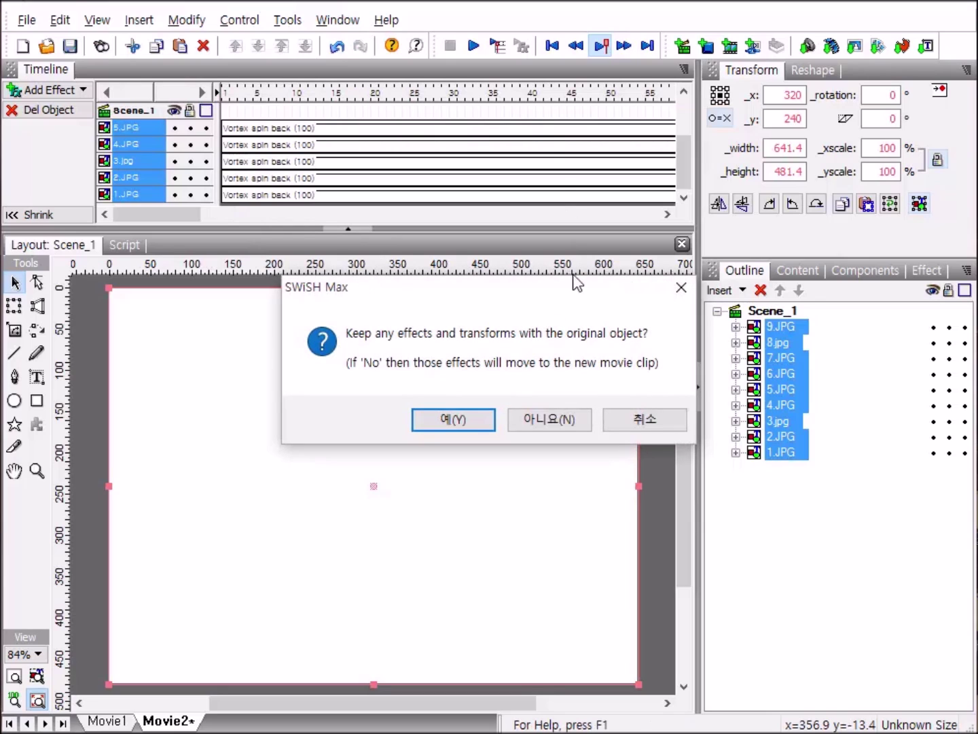
pyautogui.click(475, 424)
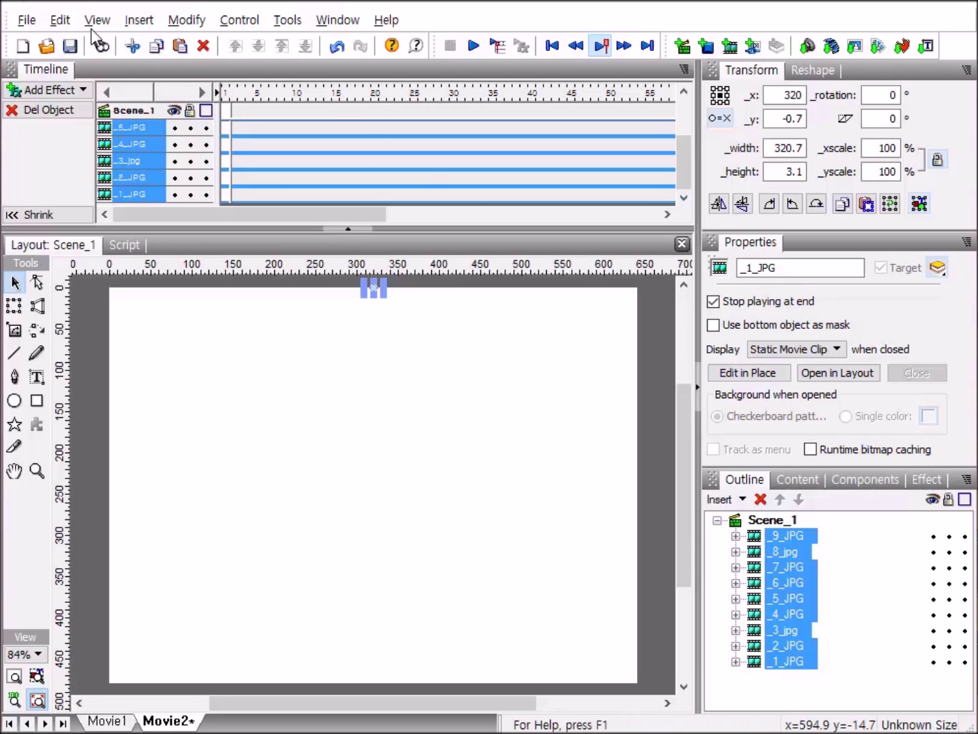
# Step: Group the nine converted movie clips as one movie clip and name it aa
pyautogui.click(178, 20)
pyautogui.moveTo(204, 71)
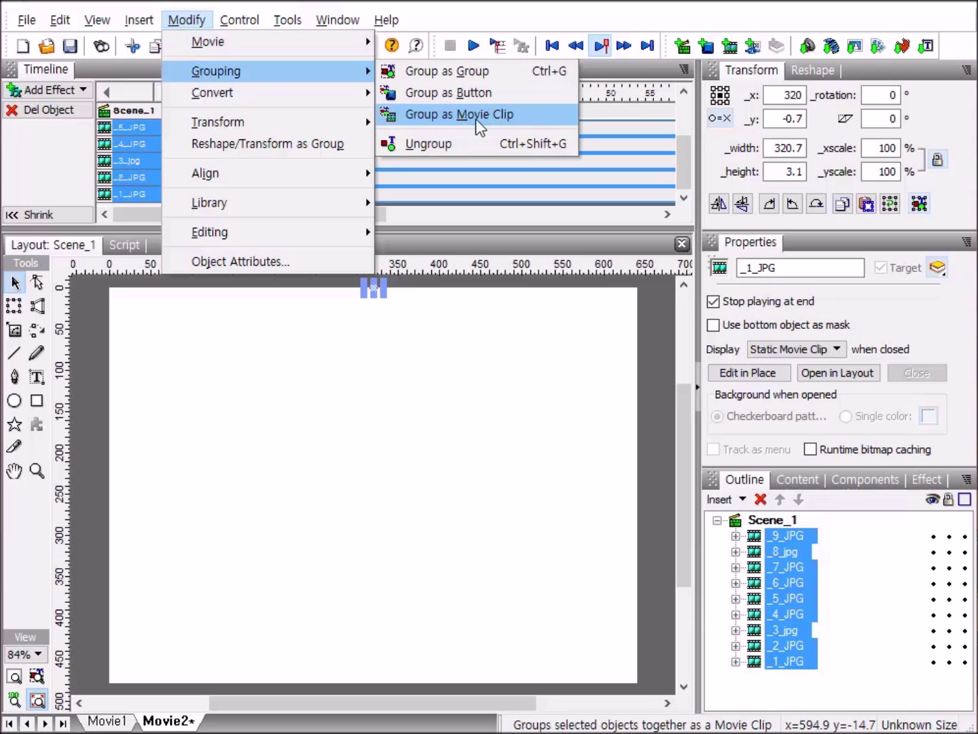
pyautogui.click(523, 116)
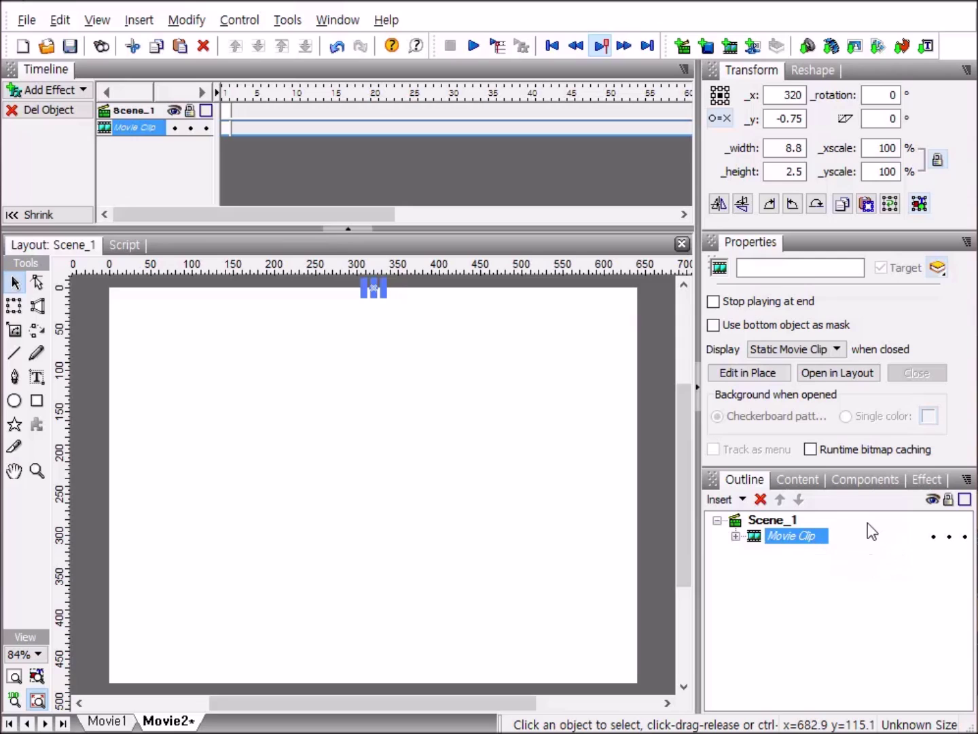
pyautogui.click(801, 540)
pyautogui.write('aa')
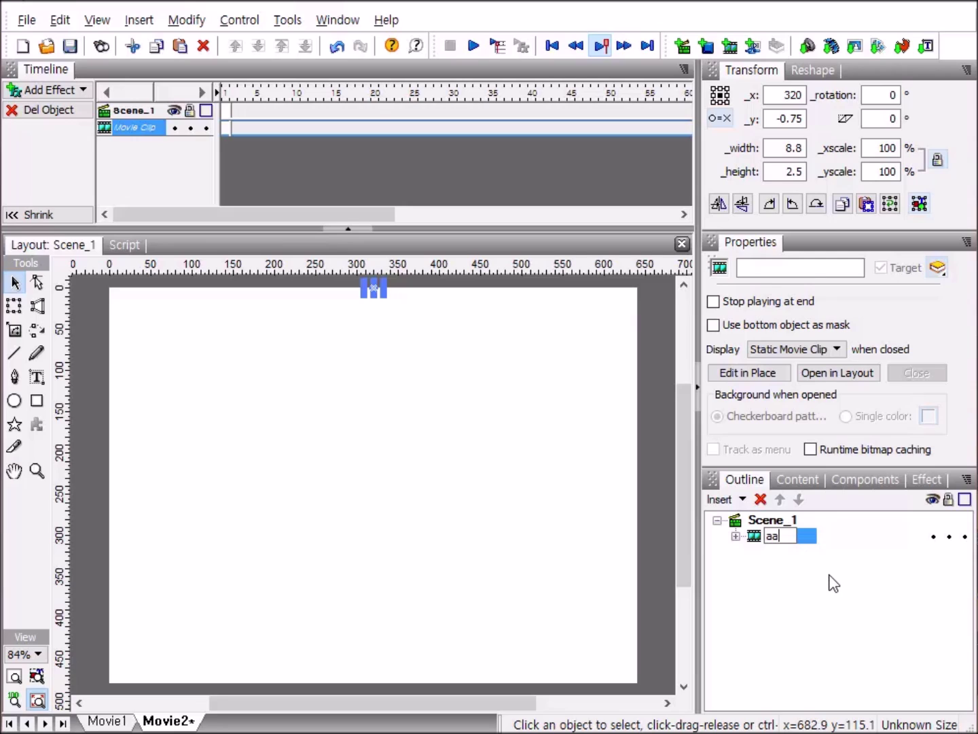
# Step: Insert a new empty movie clip inside aa, above _9_JPG, and name it auto
pyautogui.click(737, 537)
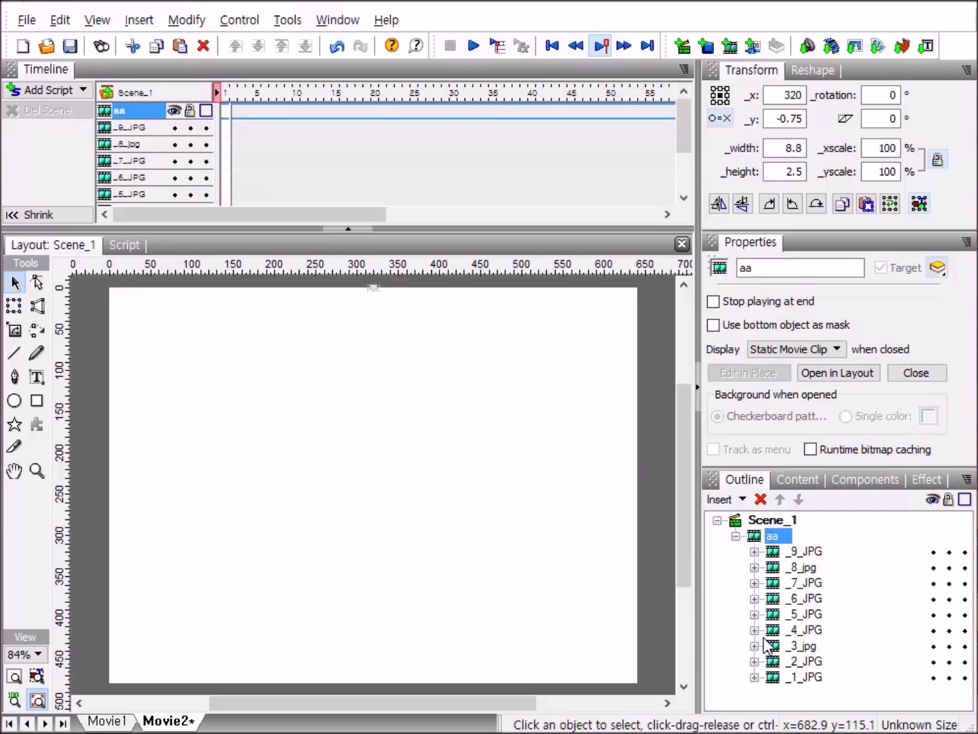
pyautogui.click(721, 500)
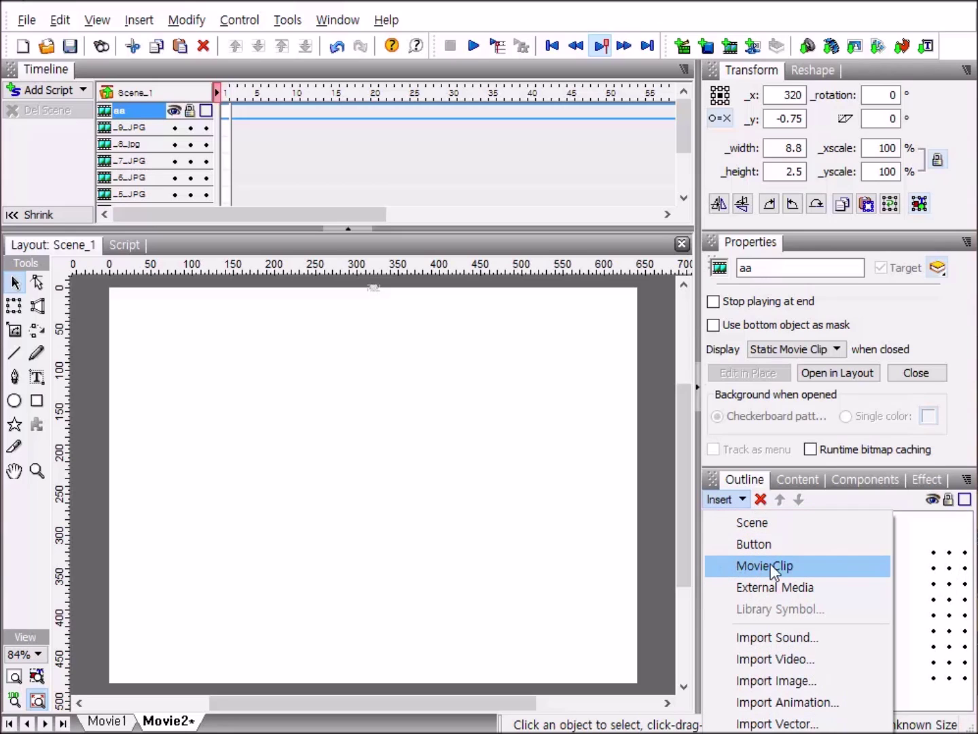
pyautogui.click(816, 568)
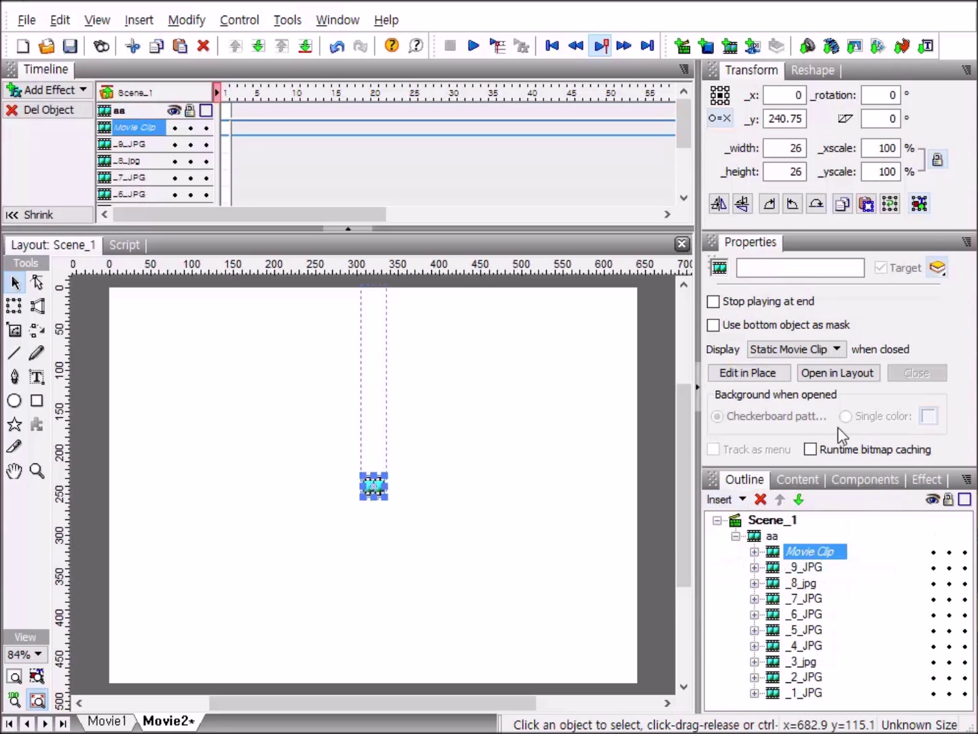
pyautogui.click(824, 555)
pyautogui.write('auto')
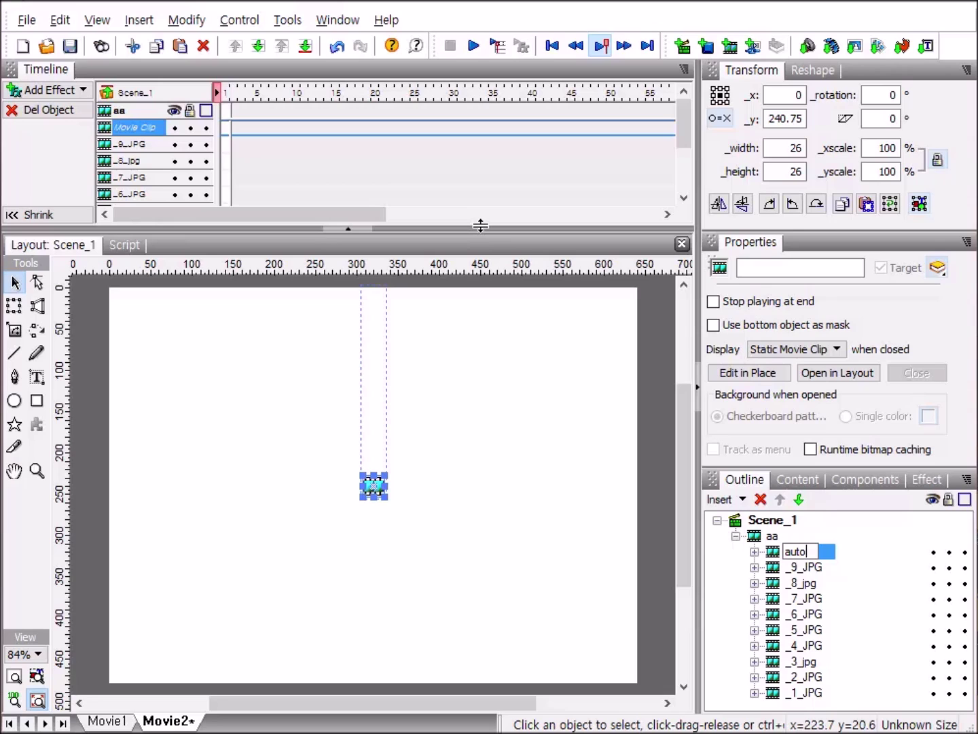
# Step: Enlarge the timeline area to show all layers, then place _1_JPG at frame 1 and remove it at frame 2
pyautogui.moveTo(481, 225); pyautogui.dragTo(485, 357)
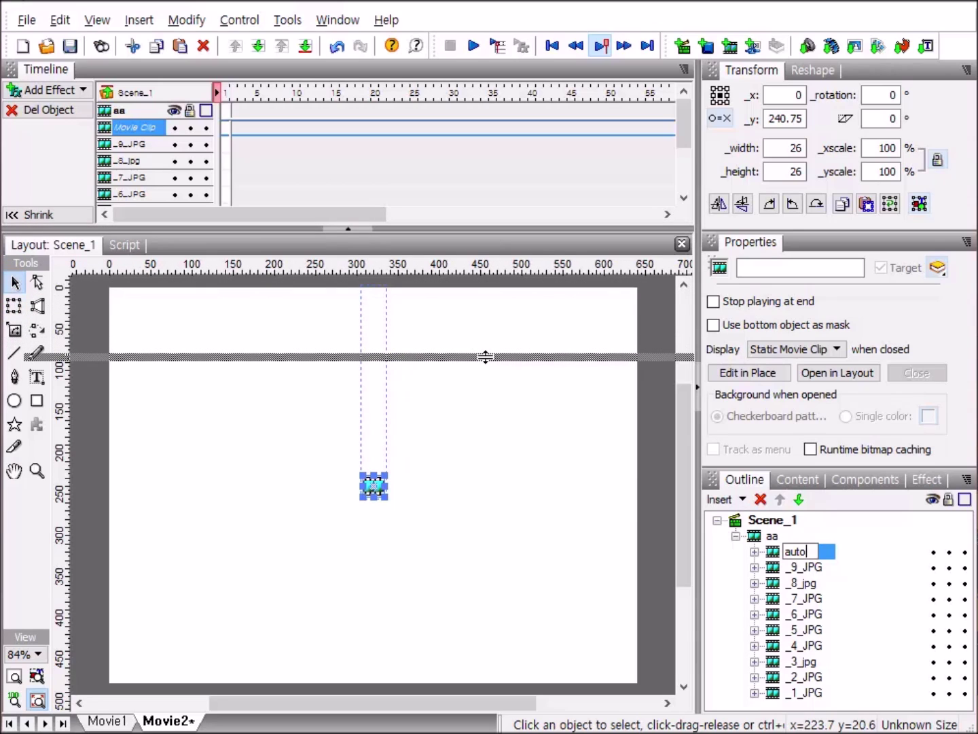
pyautogui.moveTo(486, 357); pyautogui.dragTo(485, 358)
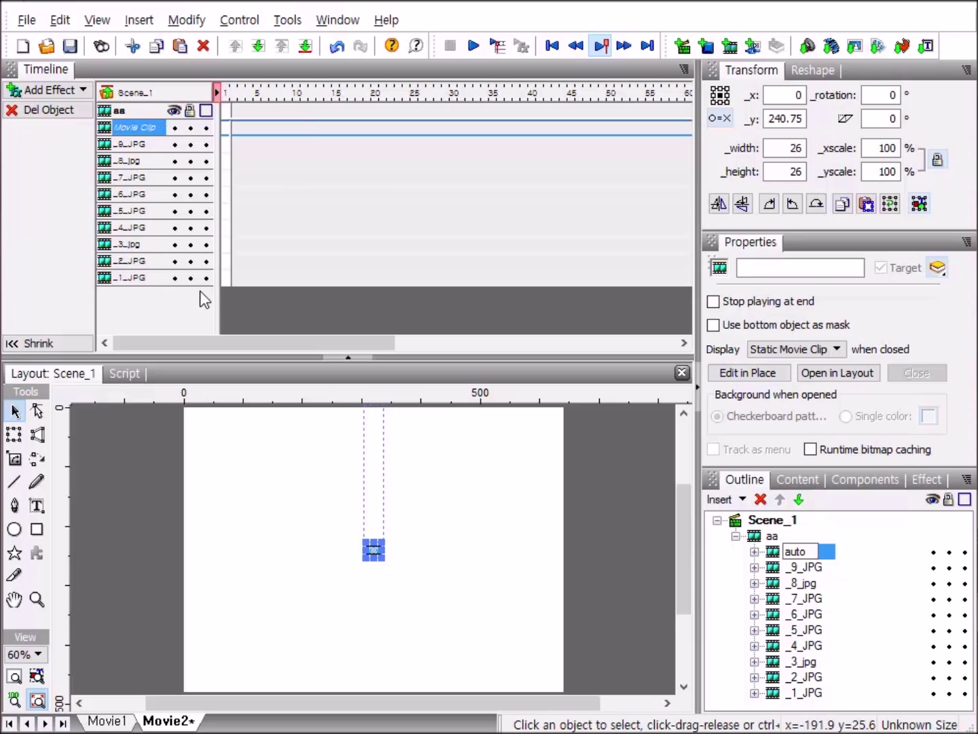
pyautogui.click(223, 279)
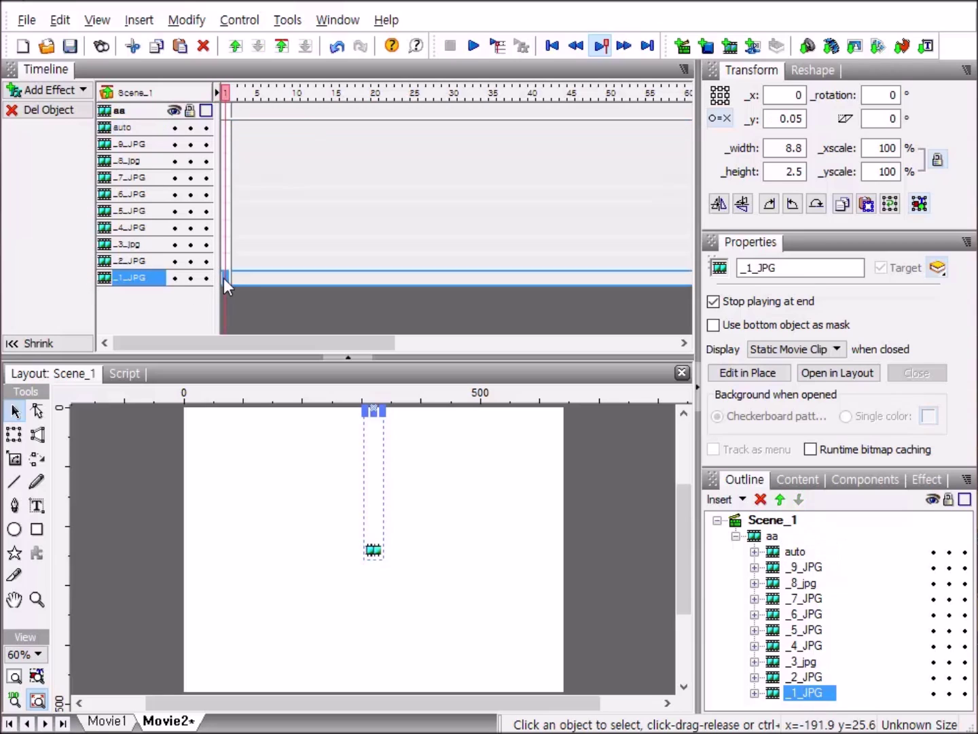
pyautogui.rightClick(224, 278)
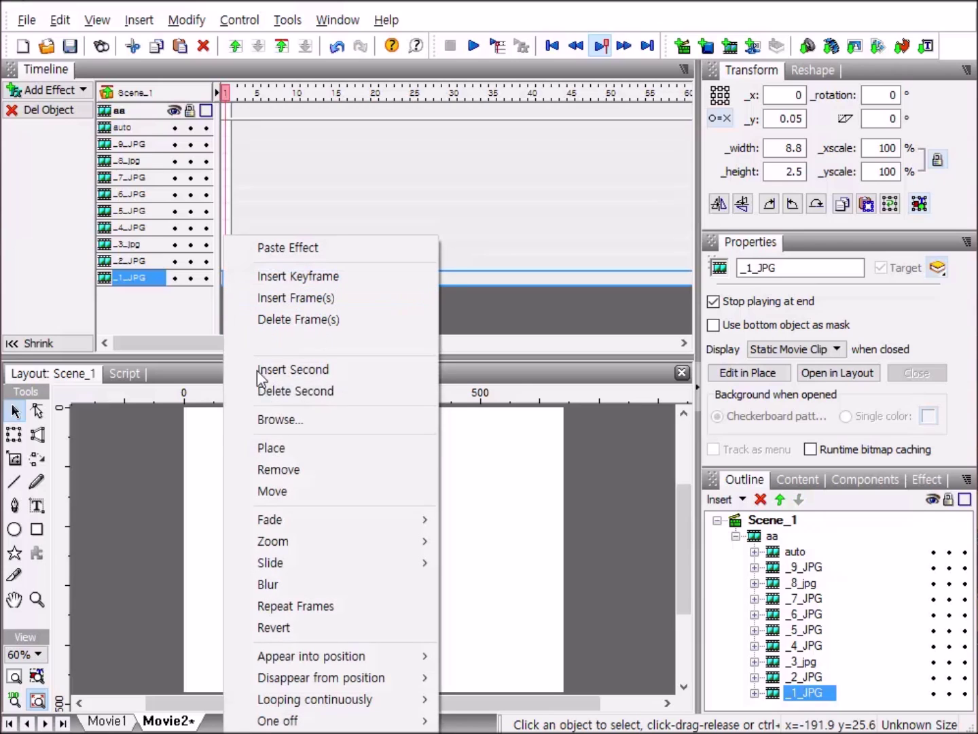
pyautogui.click(289, 448)
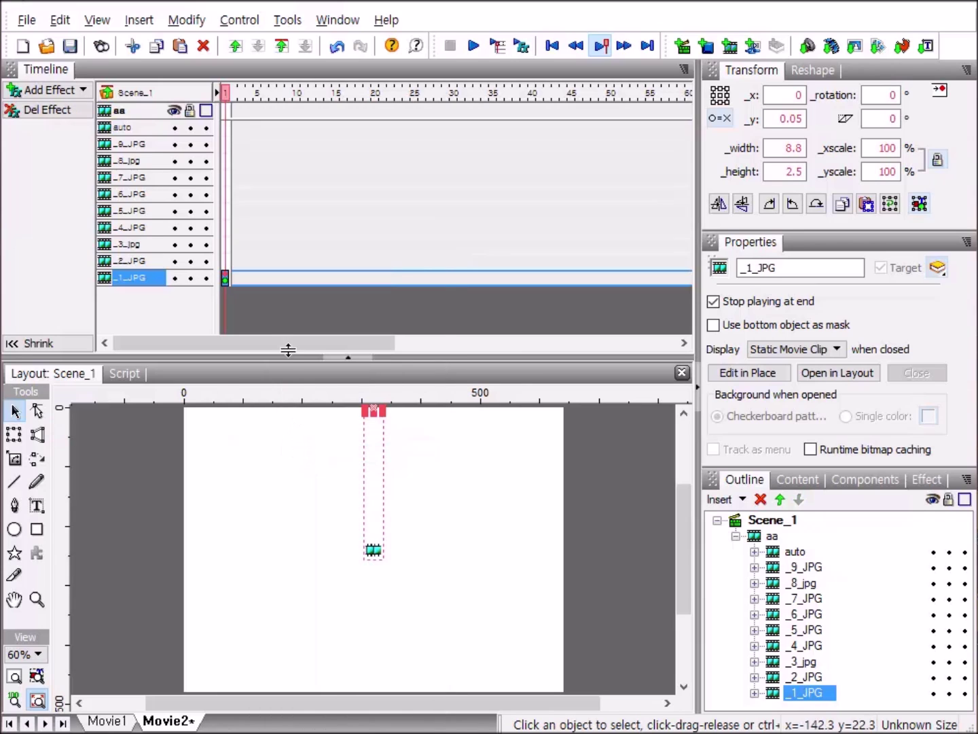
pyautogui.rightClick(231, 276)
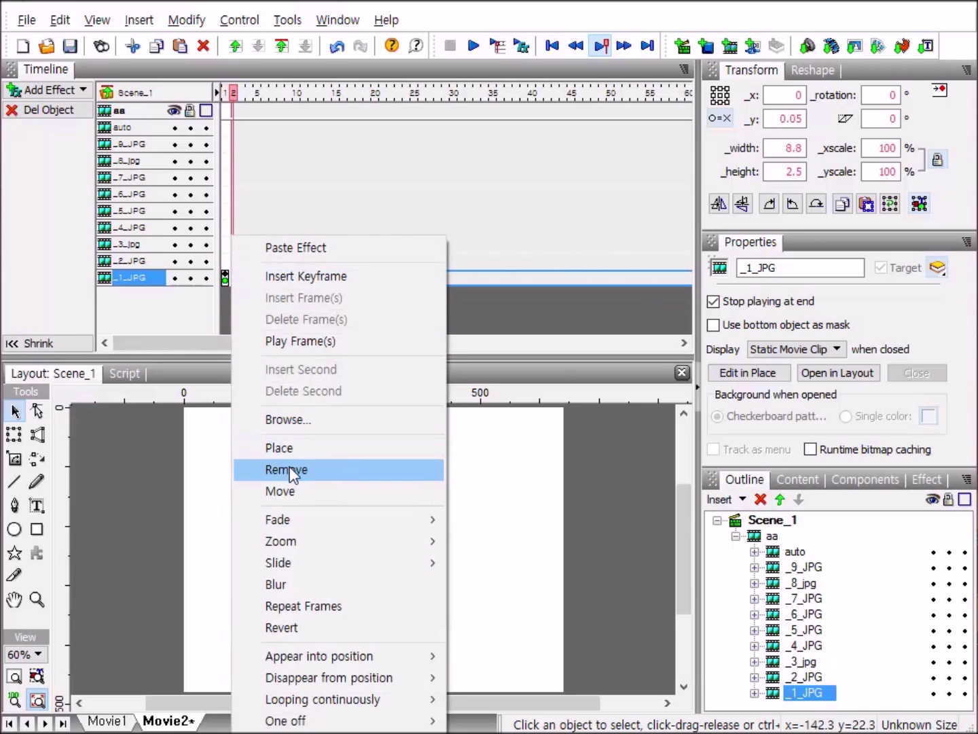
pyautogui.click(290, 466)
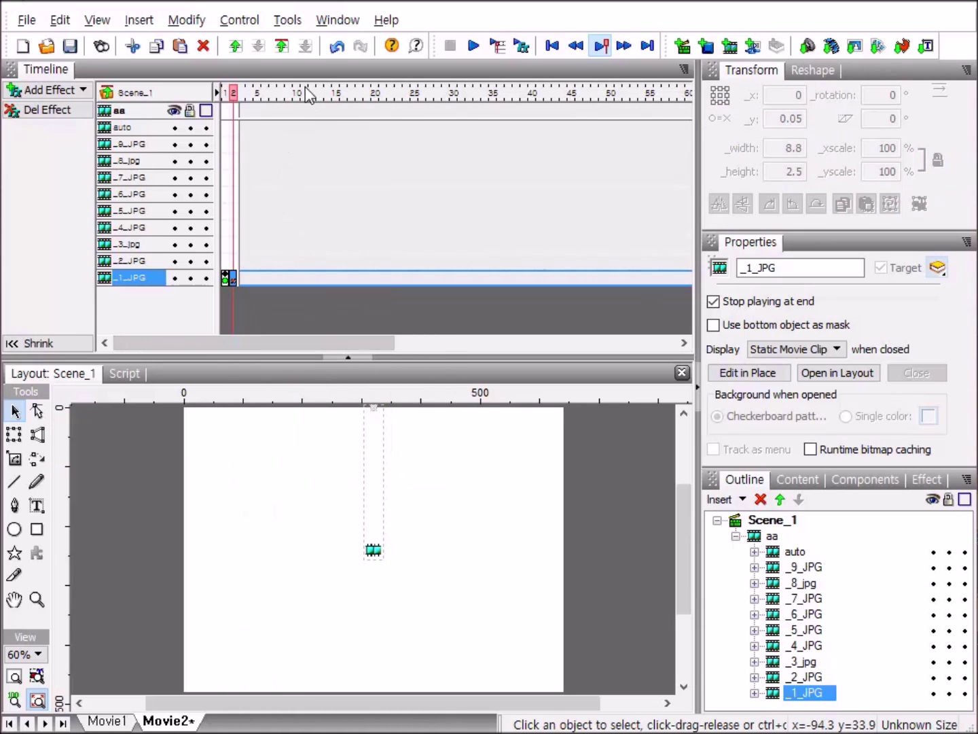
# Step: Copy the Place effect of _1_JPG with its Remove and paste it at frame 2 of _2_JPG and frame 3 of _3_jpg
pyautogui.click(227, 280)
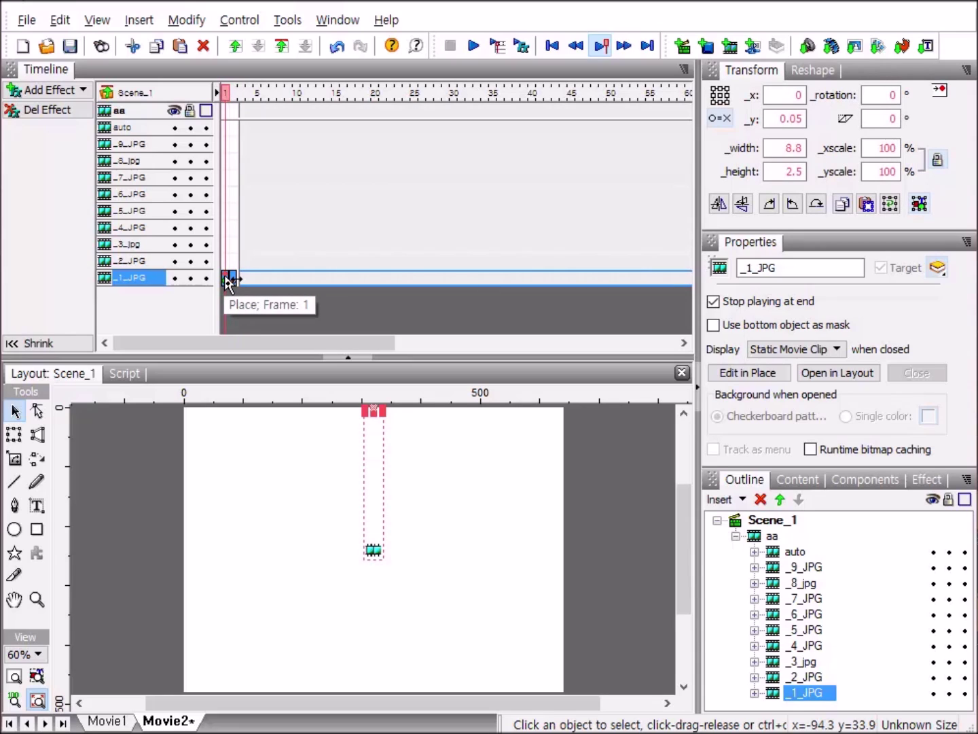
pyautogui.rightClick(228, 281)
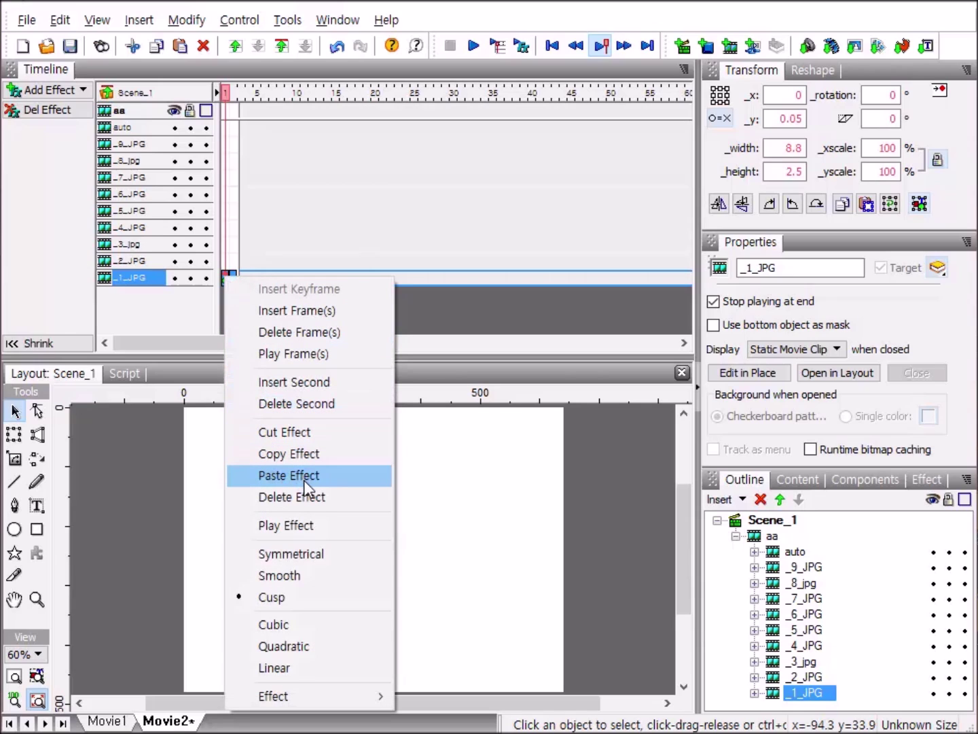
pyautogui.click(315, 461)
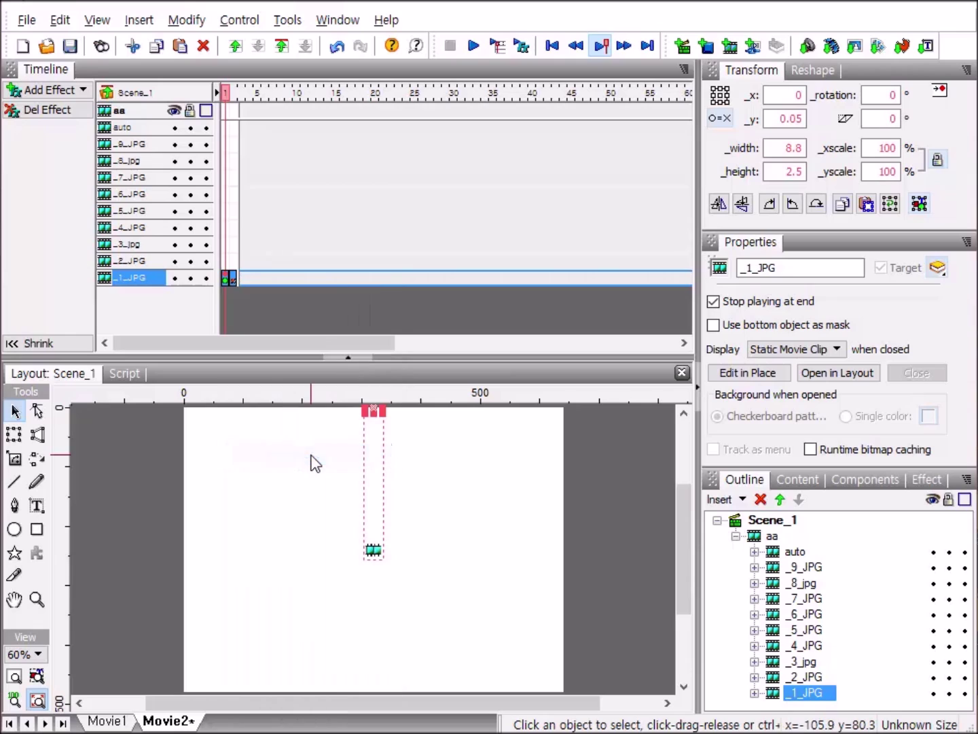
pyautogui.click(232, 259)
pyautogui.rightClick(234, 261)
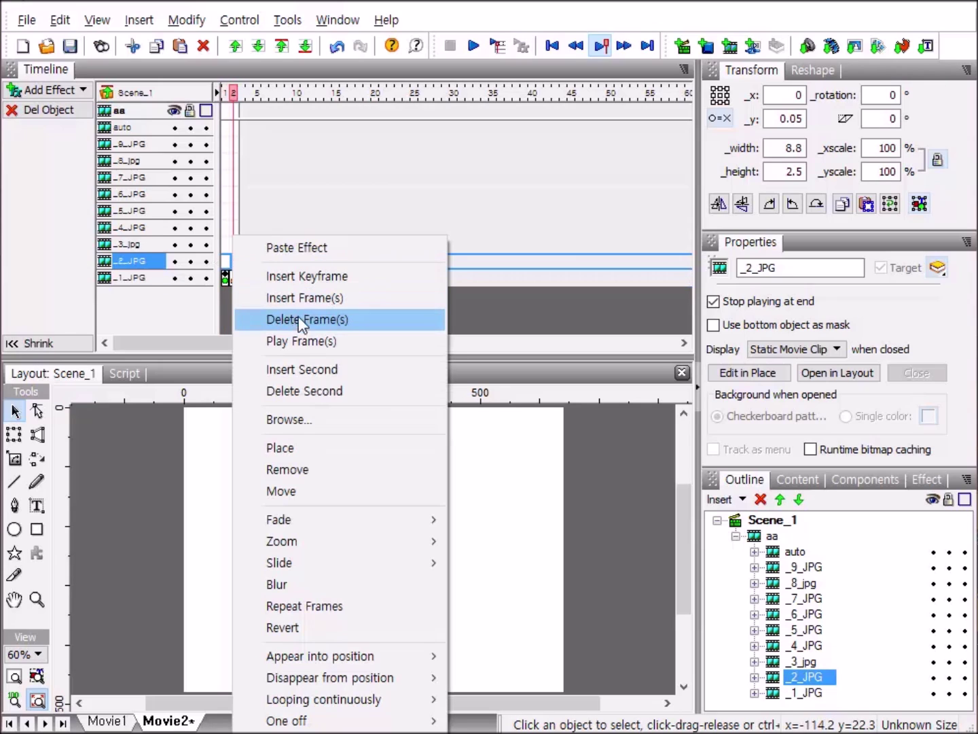
pyautogui.click(317, 248)
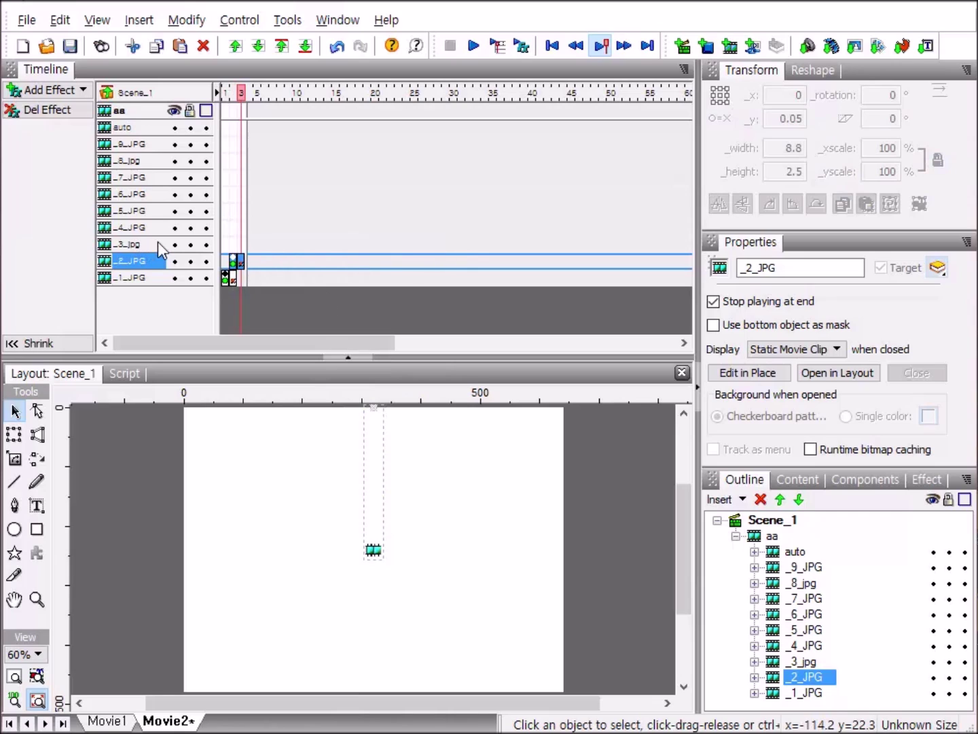
pyautogui.click(242, 242)
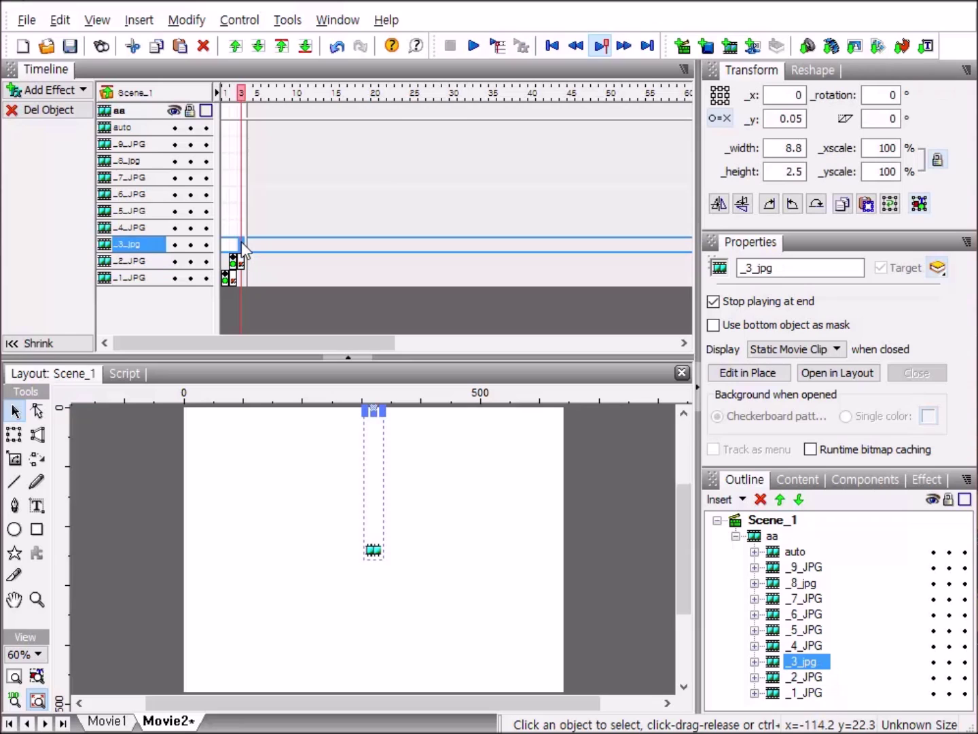
pyautogui.rightClick(242, 244)
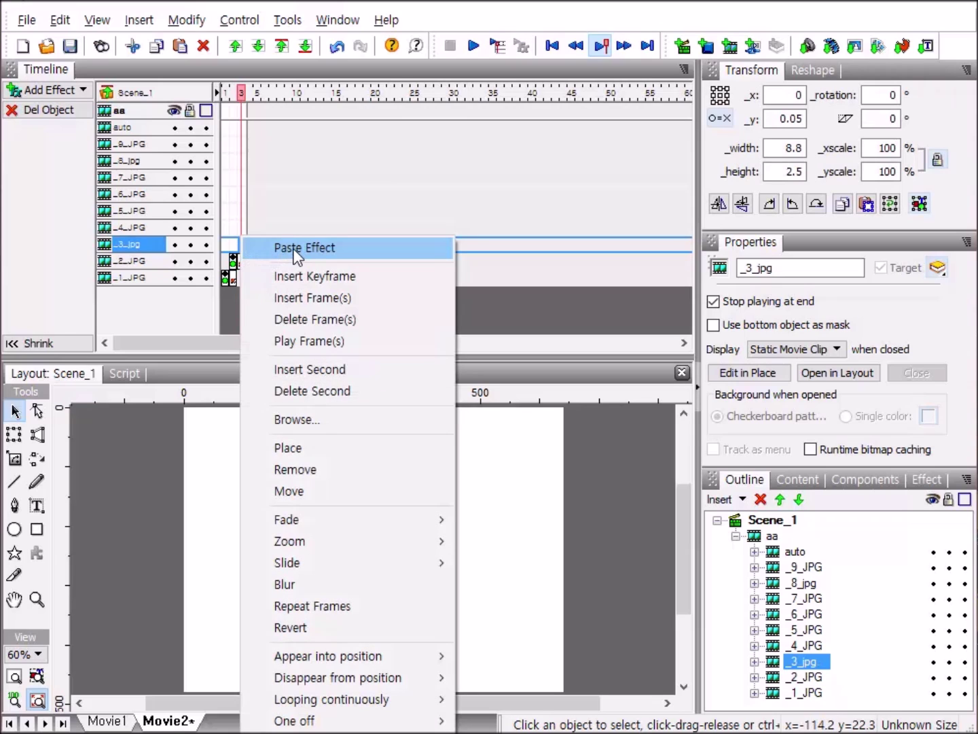
pyautogui.click(294, 248)
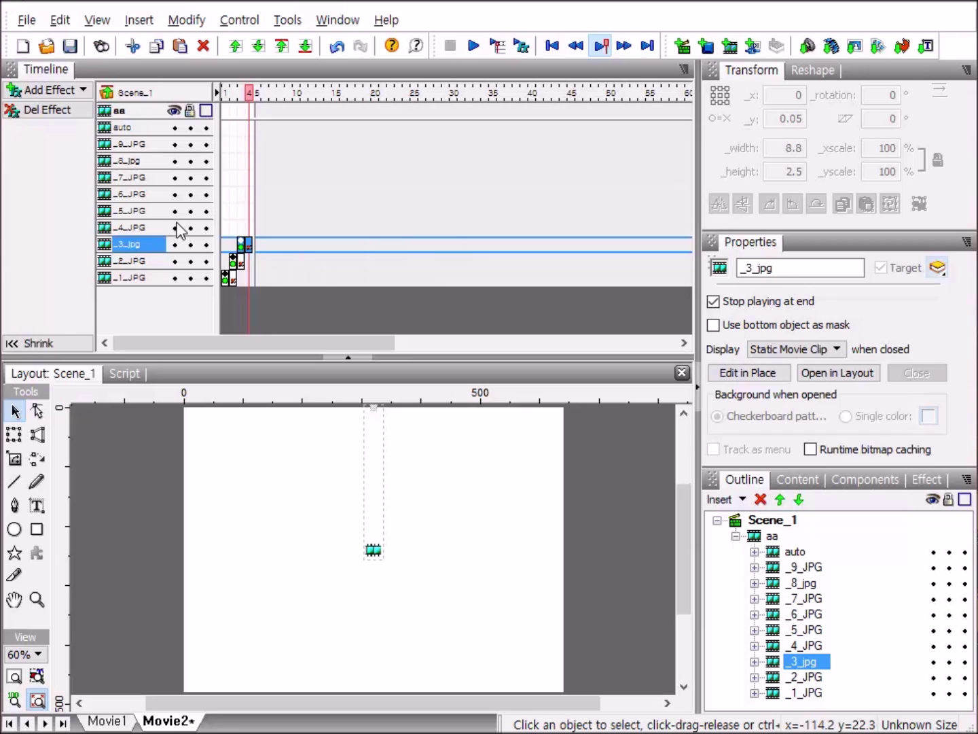
# Step: Paste the copied Place and Remove effects at frame 4 of _4_JPG and frame 5 of _5_JPG
pyautogui.click(248, 226)
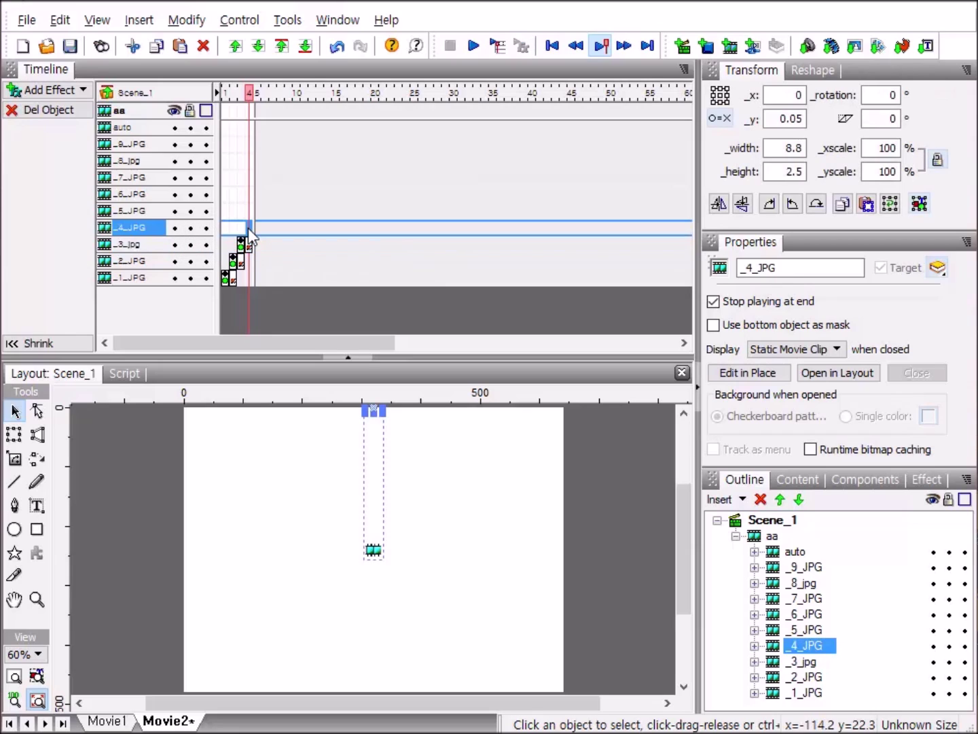
pyautogui.rightClick(248, 228)
pyautogui.click(306, 242)
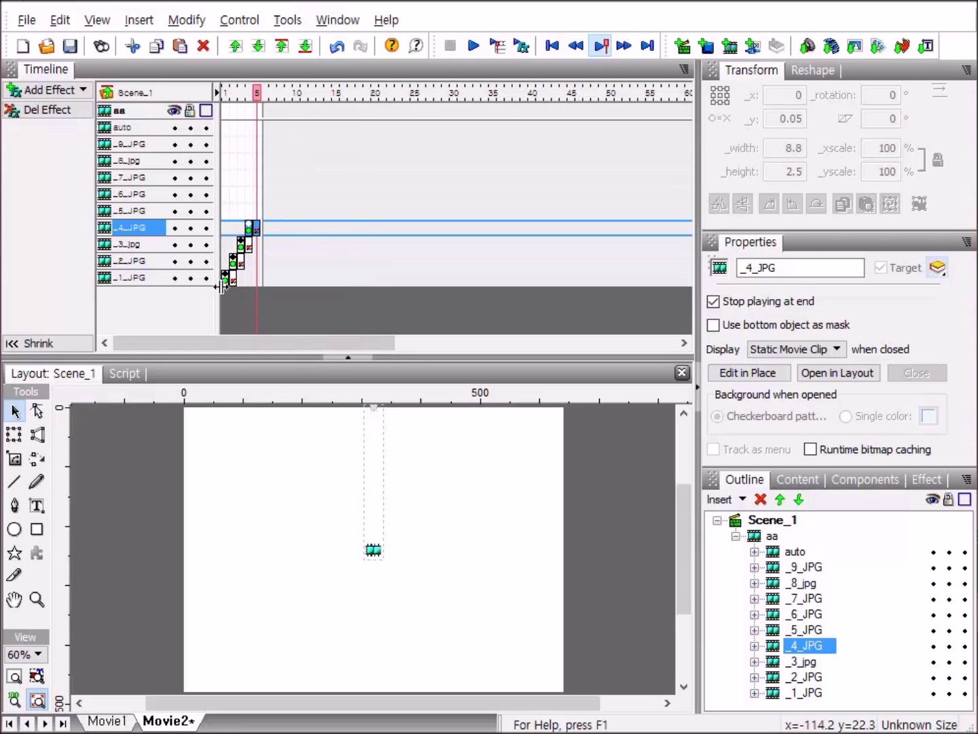
pyautogui.click(256, 227)
pyautogui.click(256, 212)
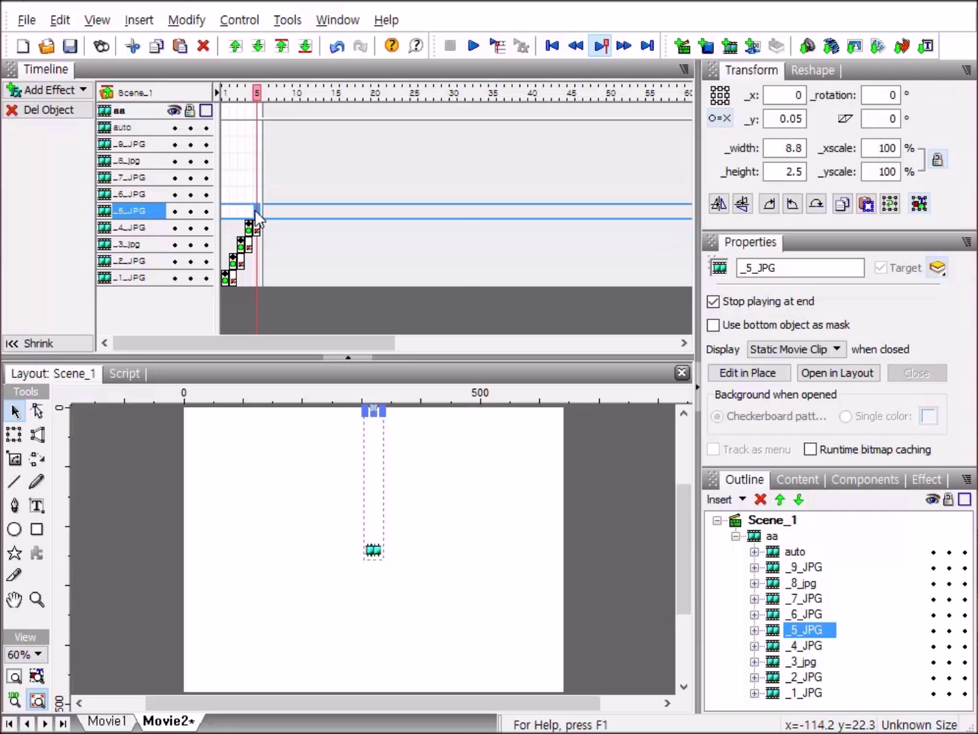
pyautogui.rightClick(257, 217)
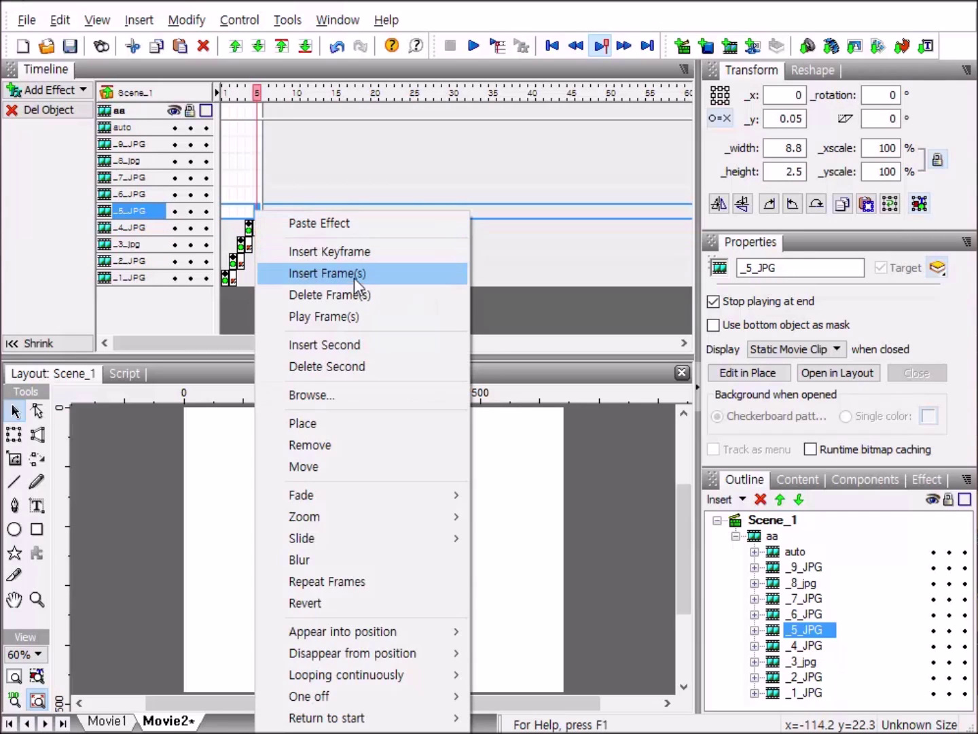
pyautogui.click(340, 221)
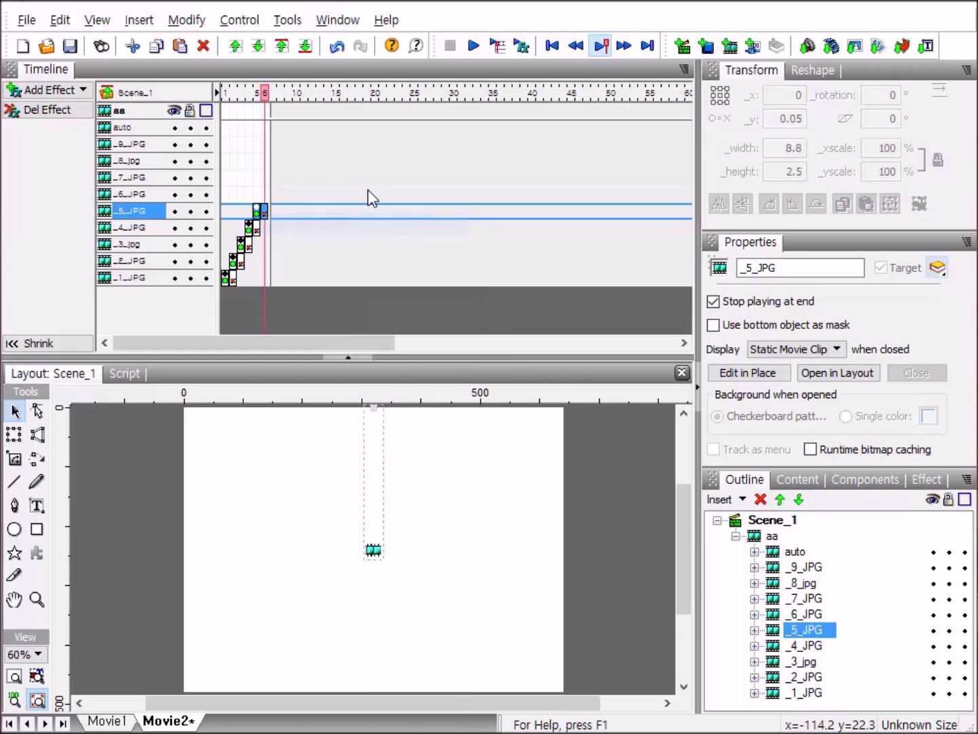
# Step: Paste the copied Place and Remove effects at frame 6 of _6_JPG, frame 7 of _7_JPG and frame 8 of _8_jpg
pyautogui.click(265, 197)
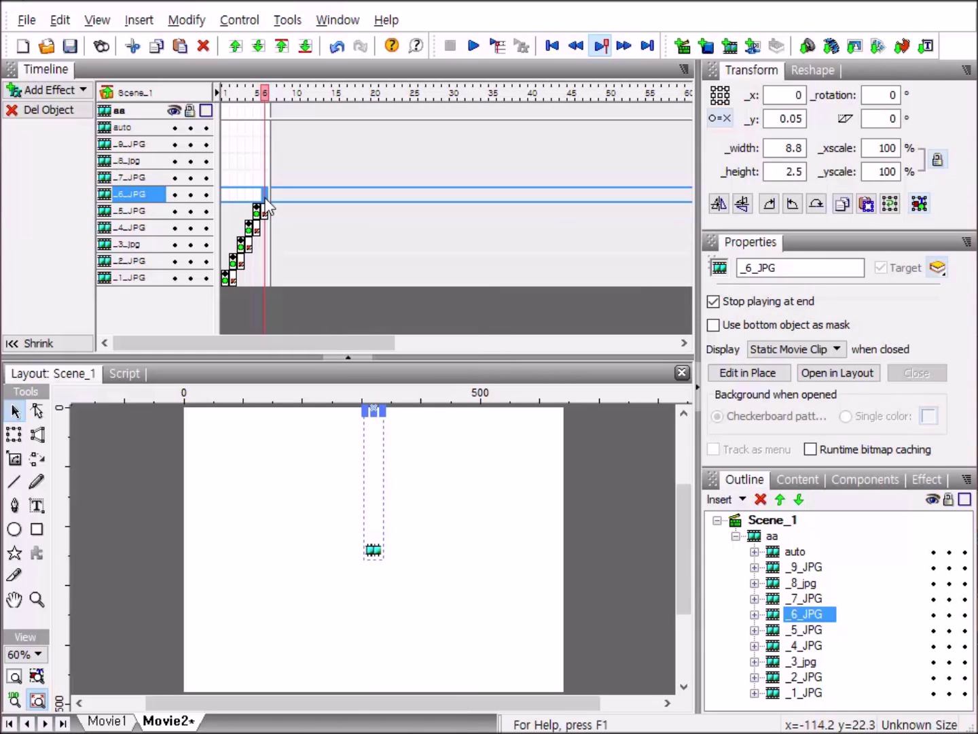
pyautogui.rightClick(265, 198)
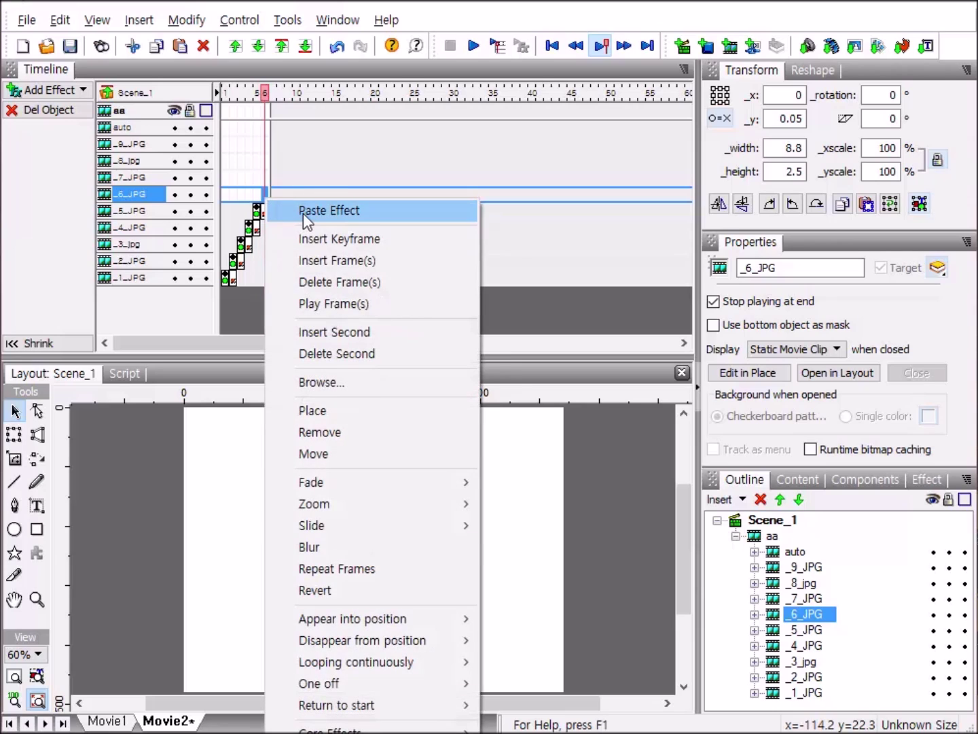
pyautogui.click(303, 213)
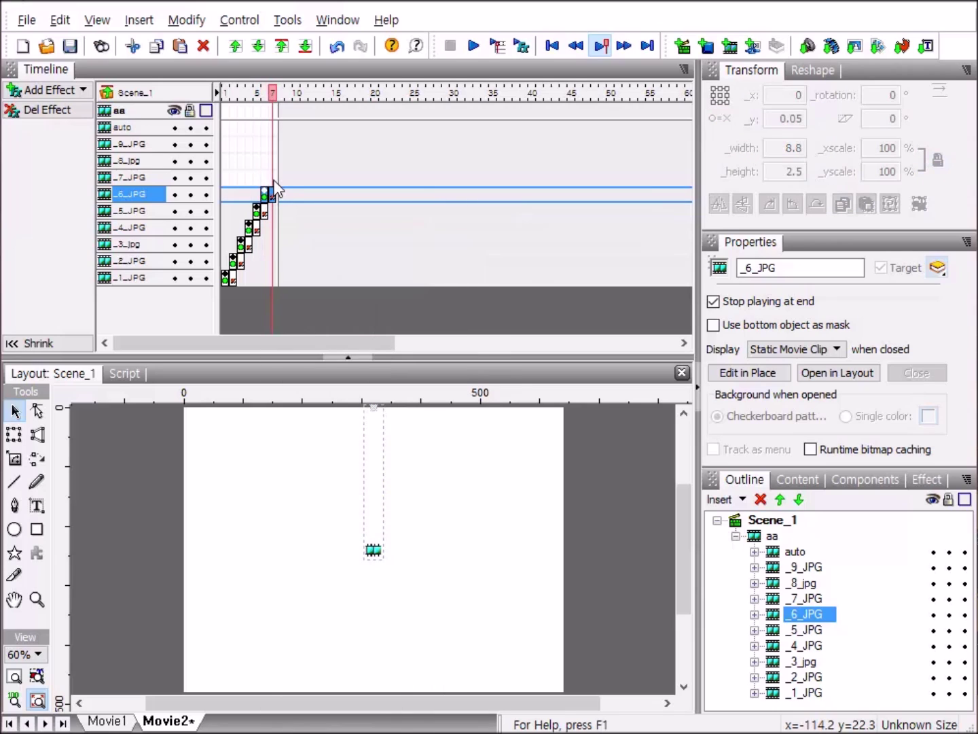
pyautogui.click(273, 180)
pyautogui.rightClick(301, 180)
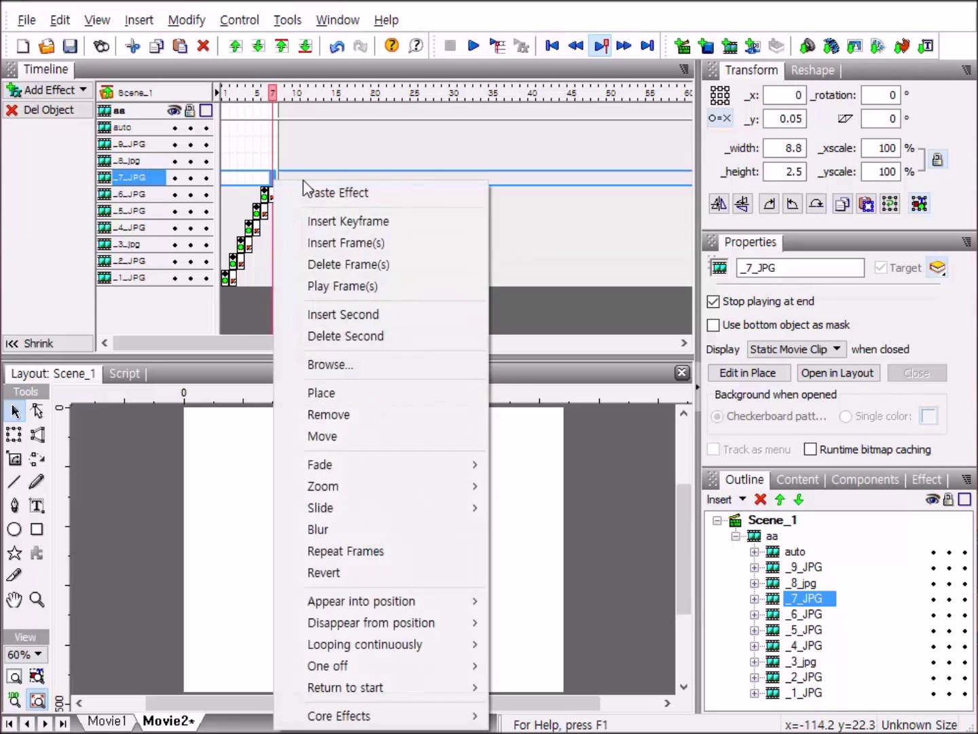
pyautogui.click(360, 198)
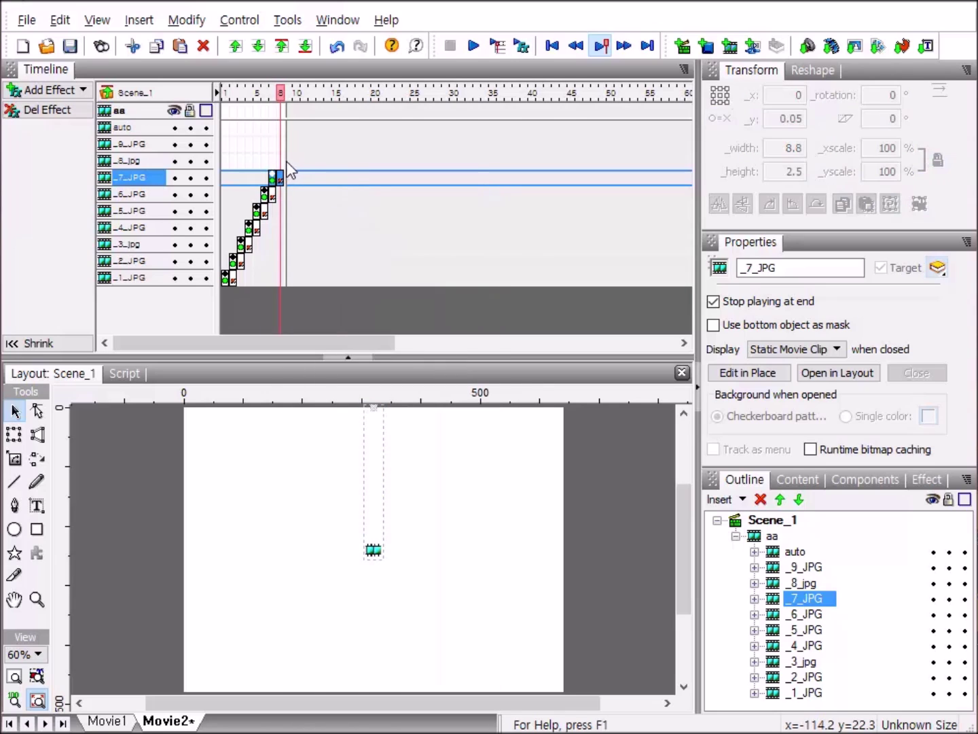
pyautogui.click(281, 162)
pyautogui.rightClick(283, 168)
pyautogui.click(343, 172)
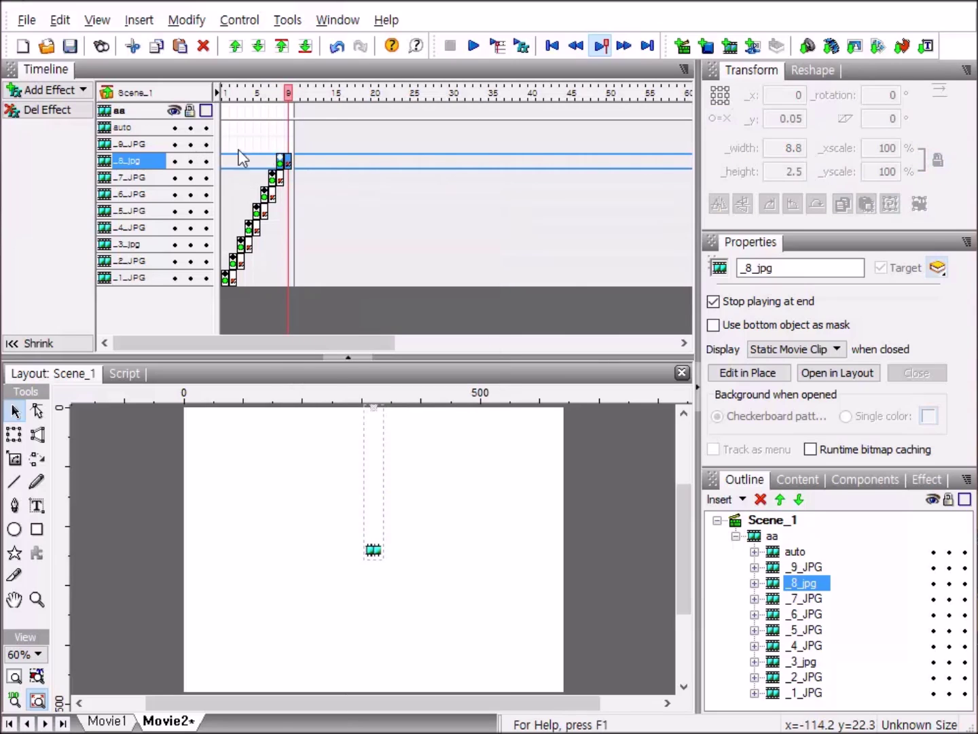
# Step: Add only a Place effect to _9_JPG at frame 9
pyautogui.click(290, 145)
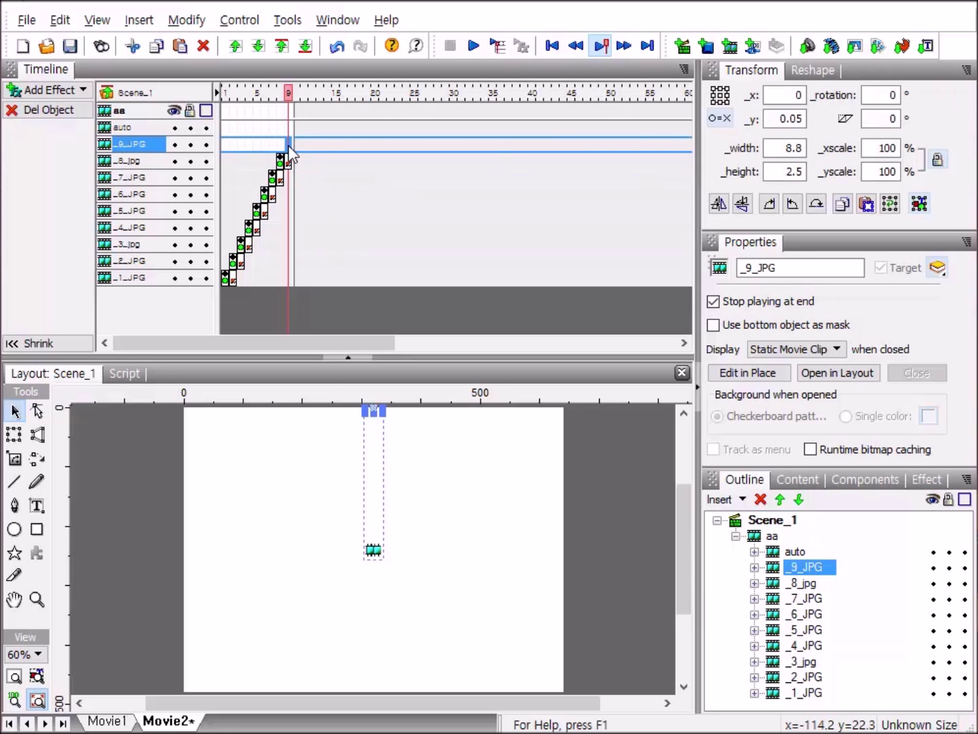
pyautogui.rightClick(289, 146)
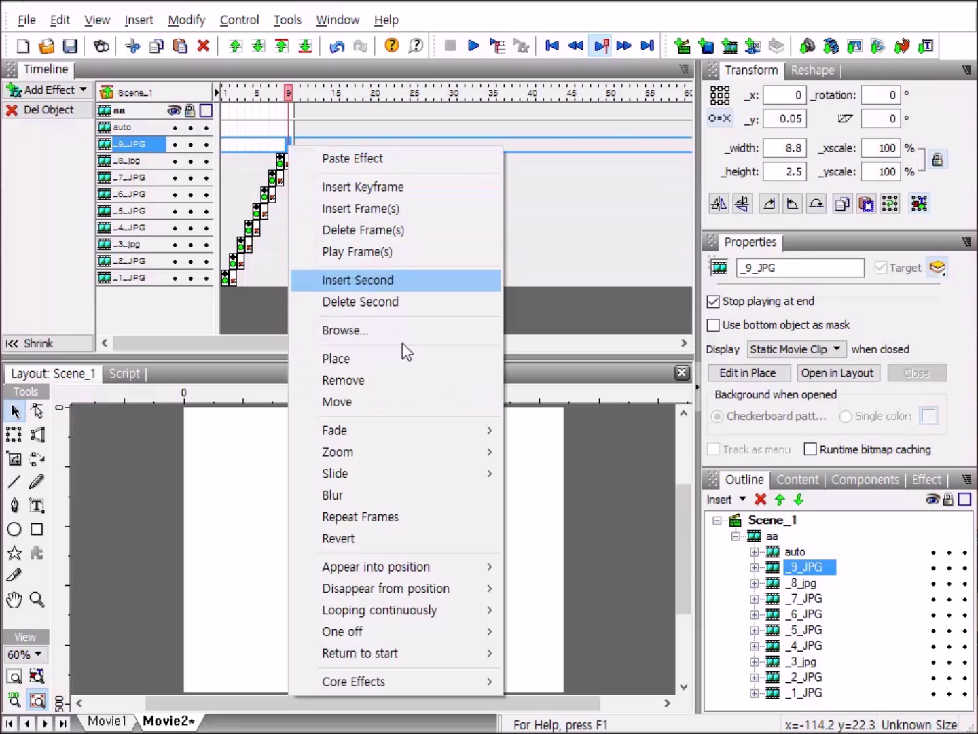
pyautogui.click(358, 358)
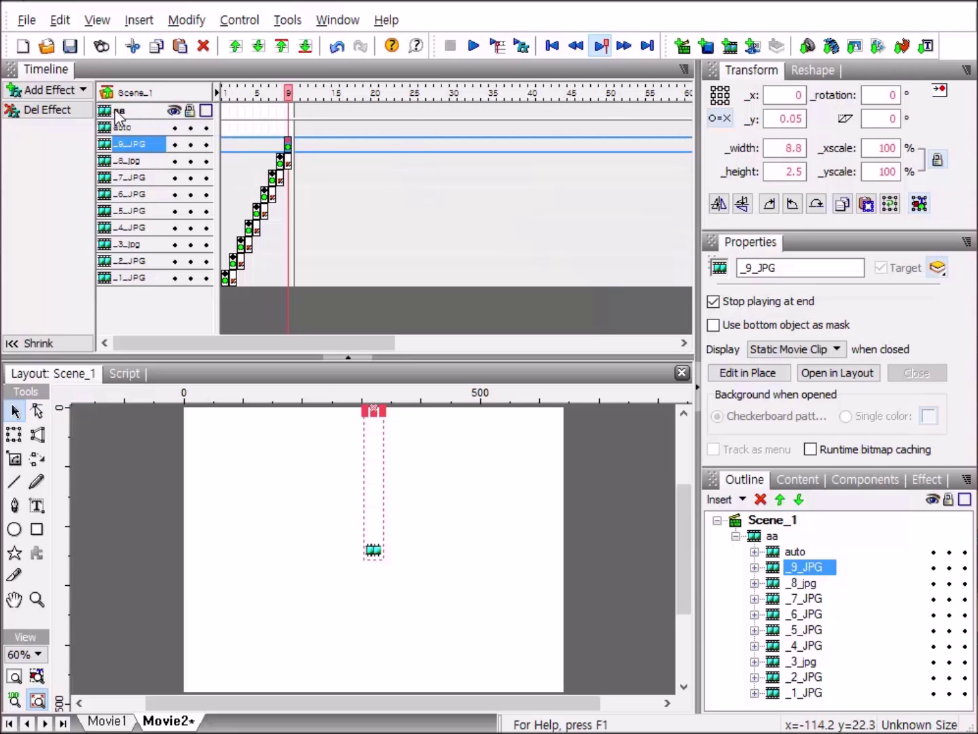
# Step: Add a stop() action to frames 1 and 2 of the aa clip's timeline
pyautogui.click(227, 112)
pyautogui.rightClick(226, 111)
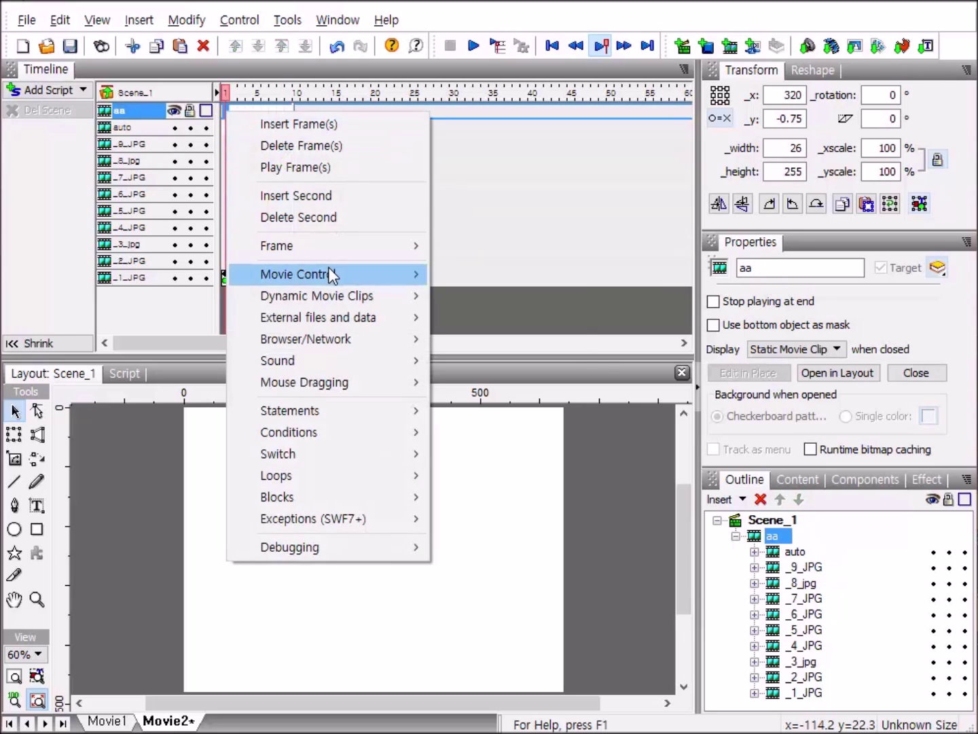
pyautogui.moveTo(333, 275)
pyautogui.click(513, 294)
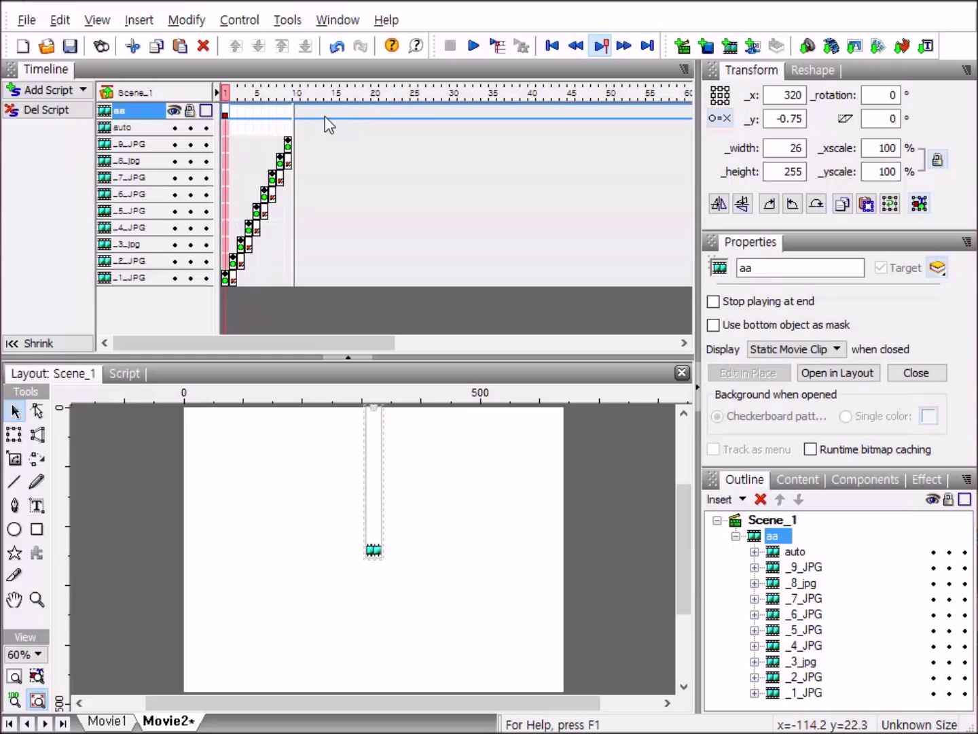
pyautogui.click(233, 120)
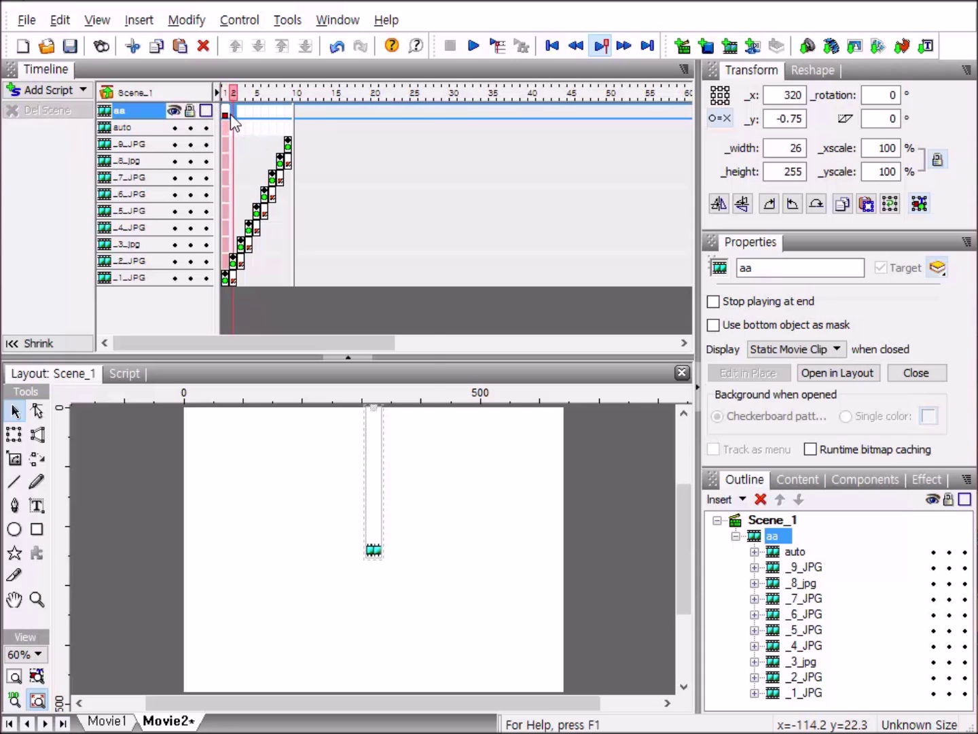
pyautogui.rightClick(231, 116)
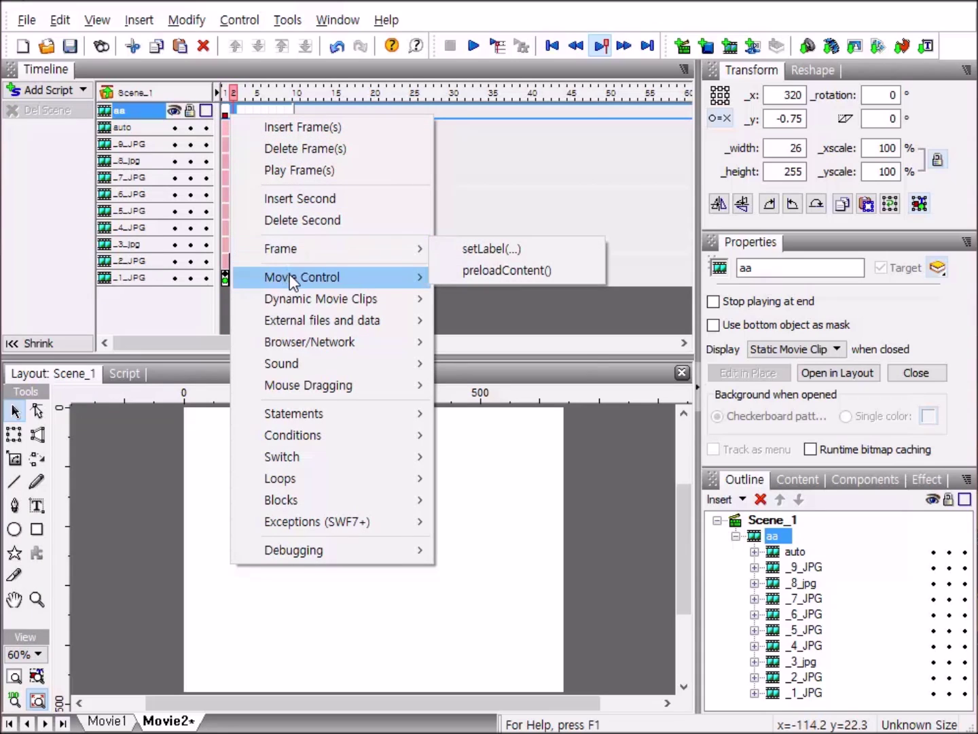
pyautogui.moveTo(290, 273)
pyautogui.click(498, 297)
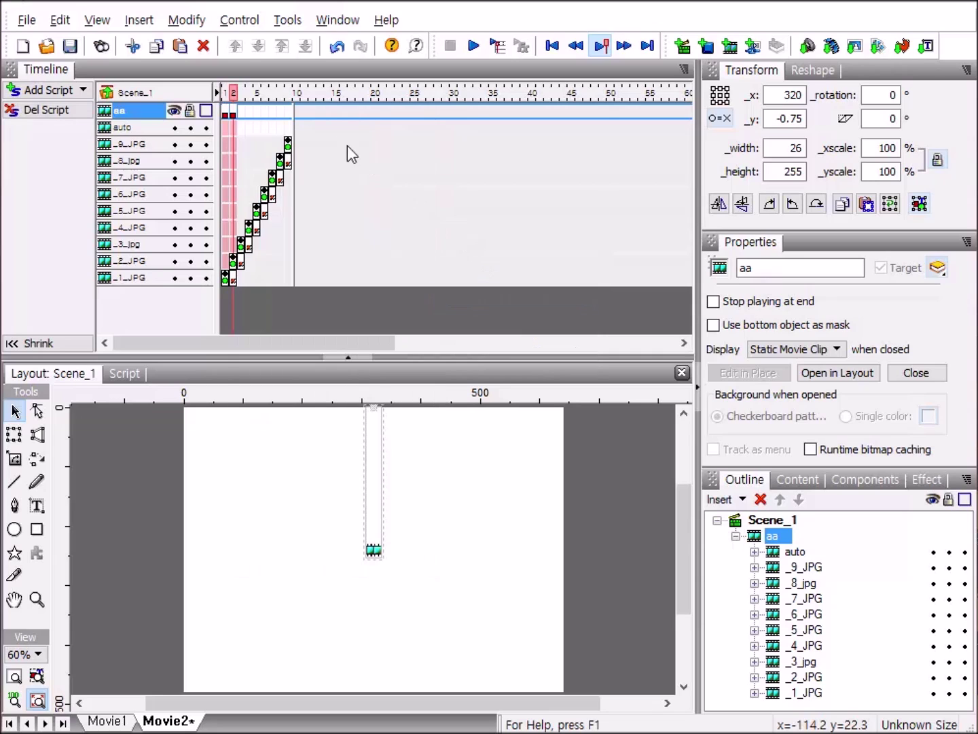
# Step: Add a stop() action to frames 3 and 4 of the aa clip's timeline
pyautogui.click(239, 110)
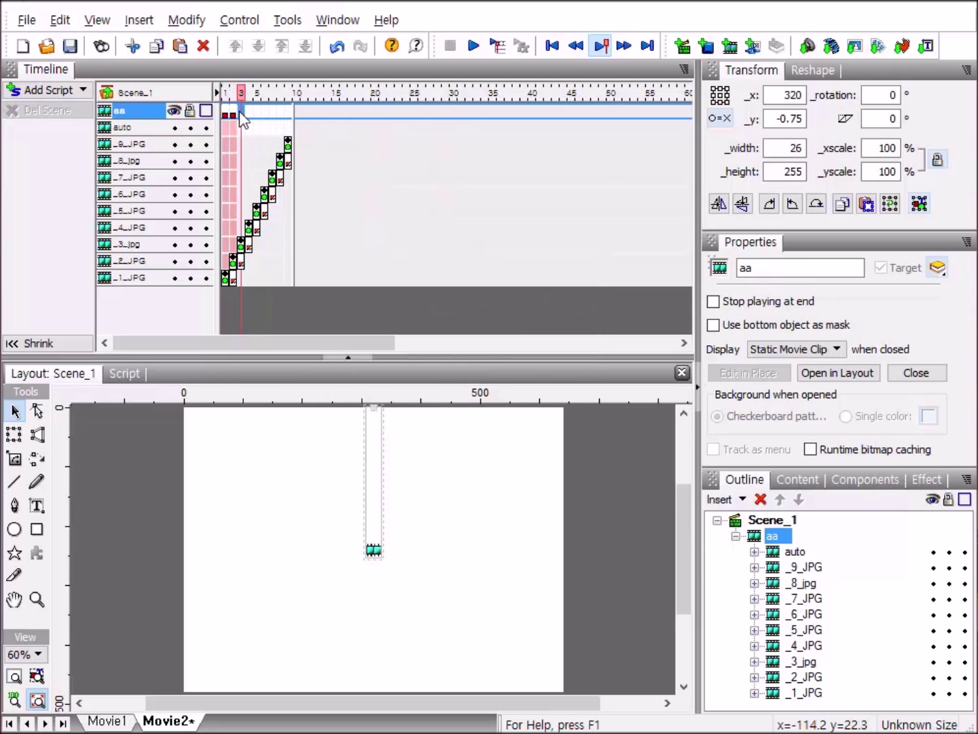
pyautogui.rightClick(240, 112)
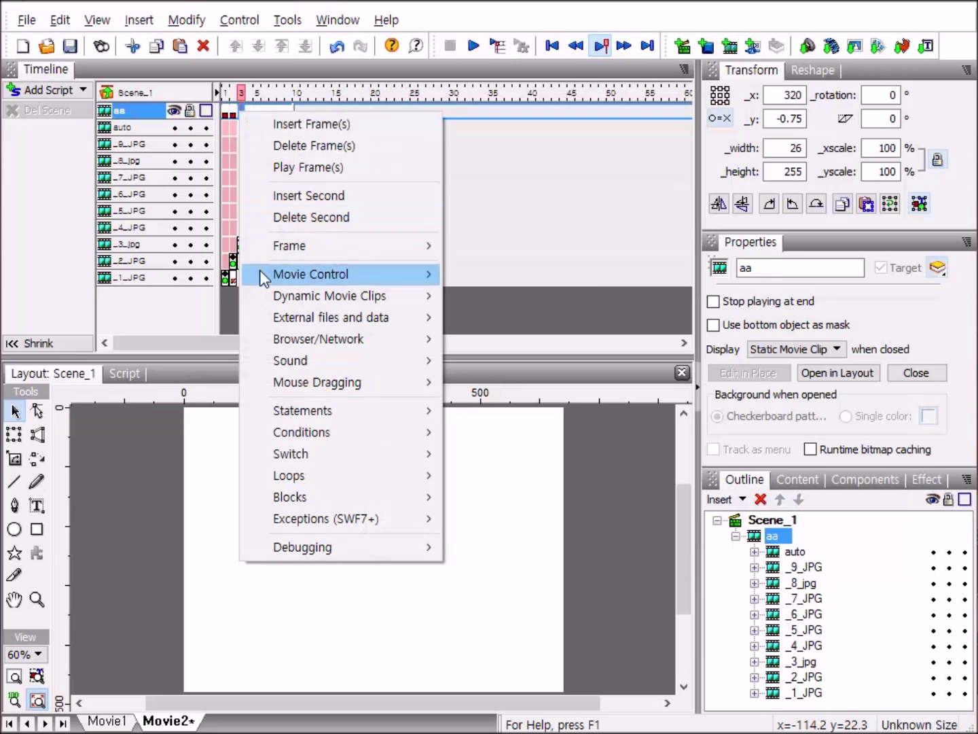
pyautogui.moveTo(389, 275)
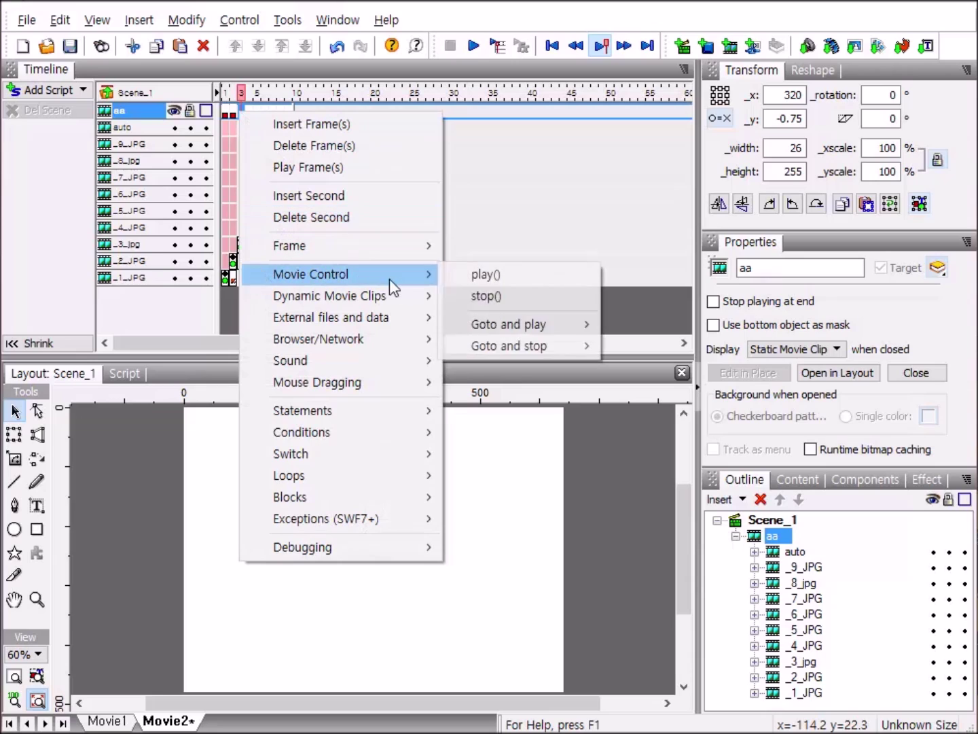
pyautogui.click(485, 296)
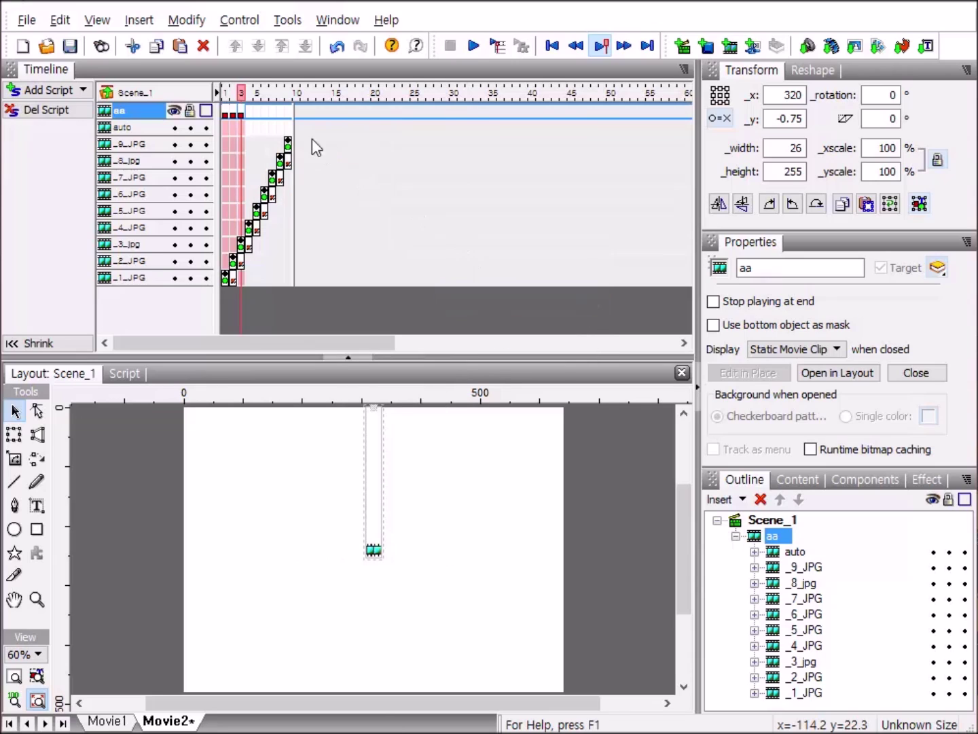
pyautogui.click(248, 113)
pyautogui.rightClick(248, 114)
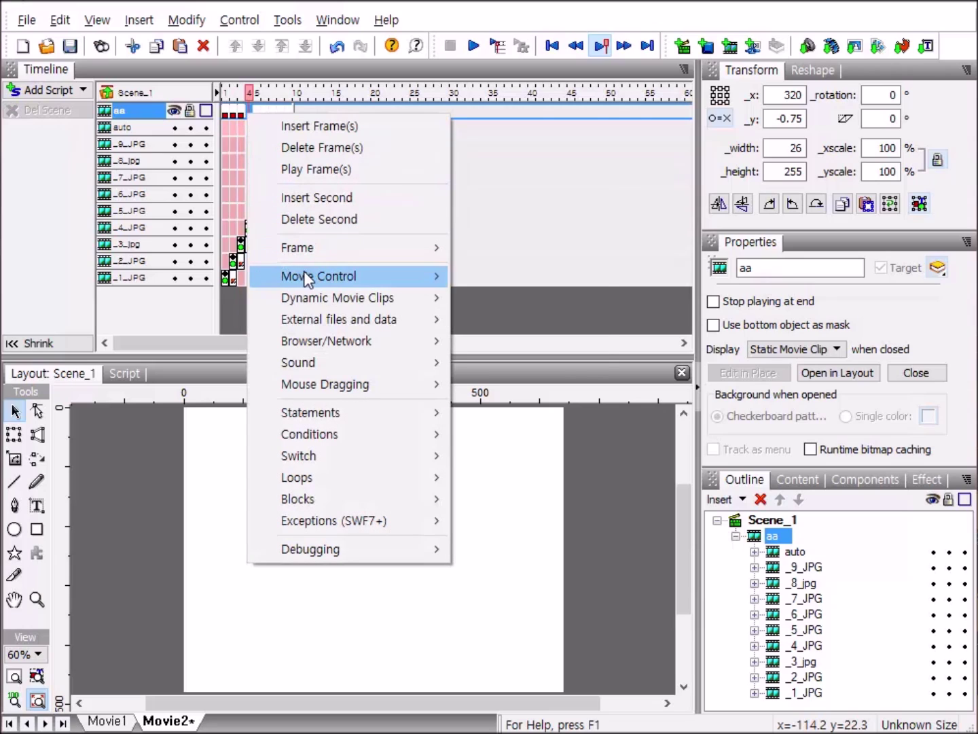
pyautogui.moveTo(308, 275)
pyautogui.click(485, 299)
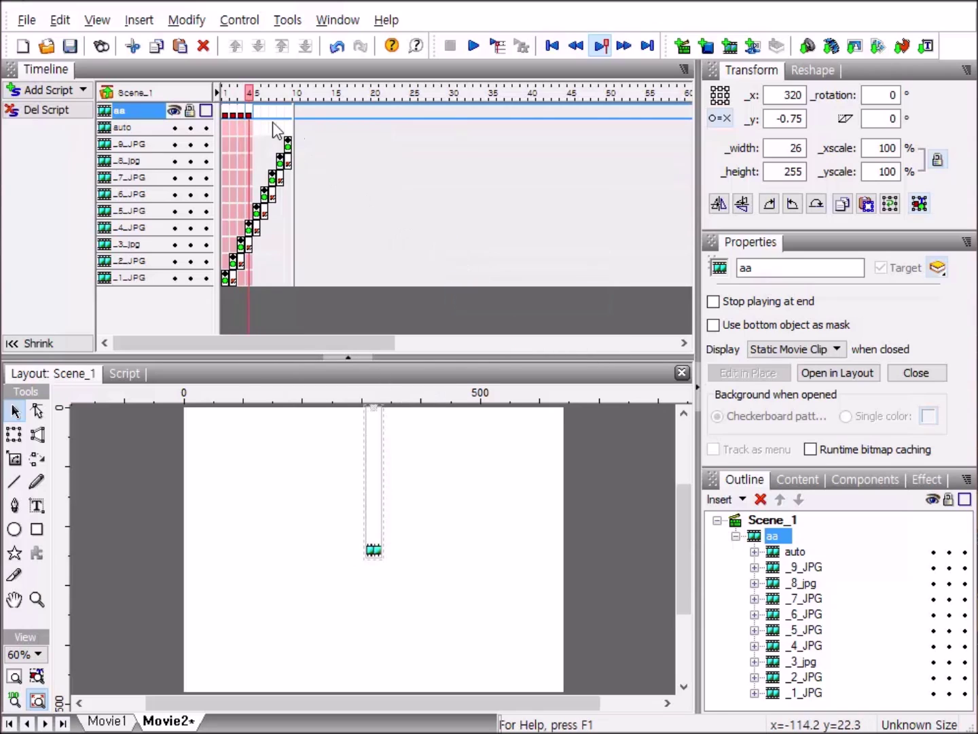
# Step: Add a stop() action to frames 5 and 6 of the aa clip's timeline
pyautogui.click(255, 115)
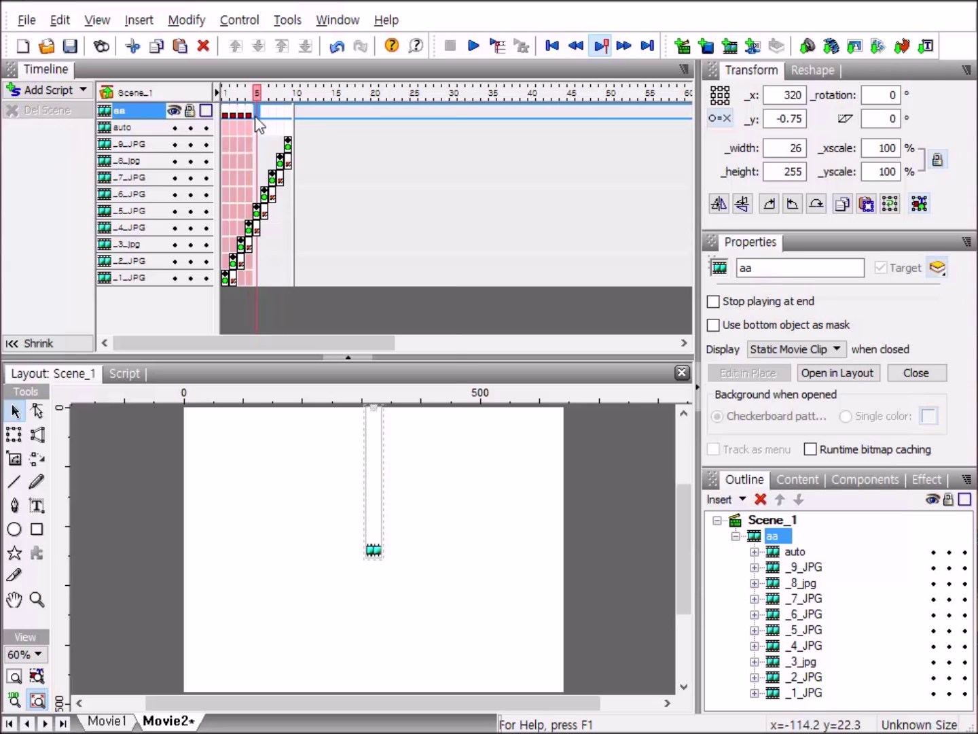
pyautogui.rightClick(255, 115)
pyautogui.moveTo(348, 278)
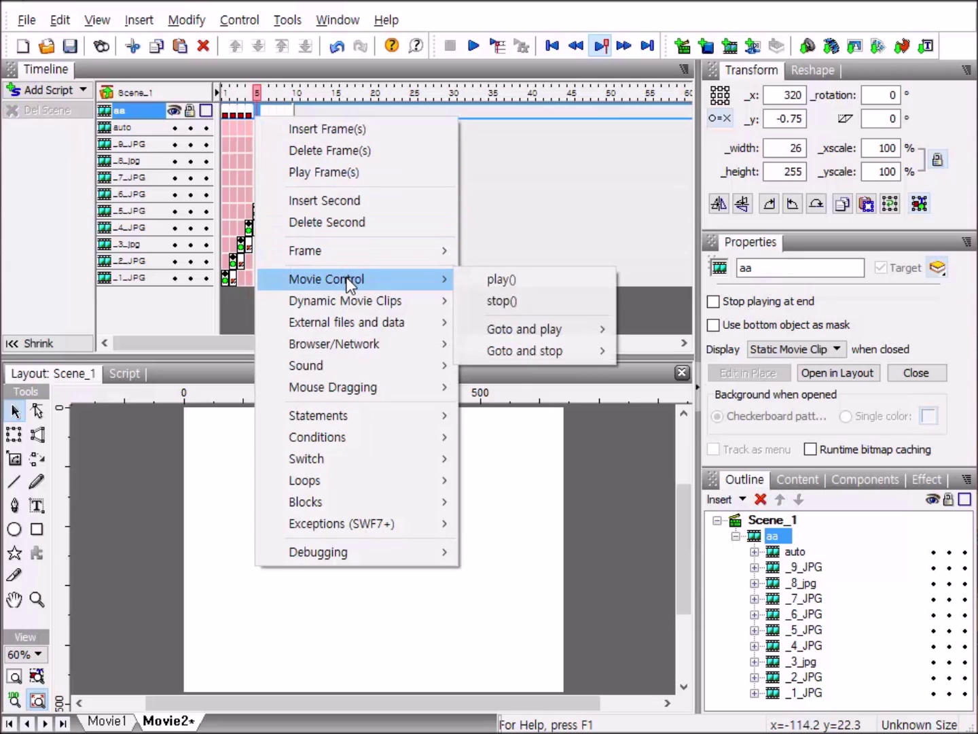
pyautogui.click(517, 297)
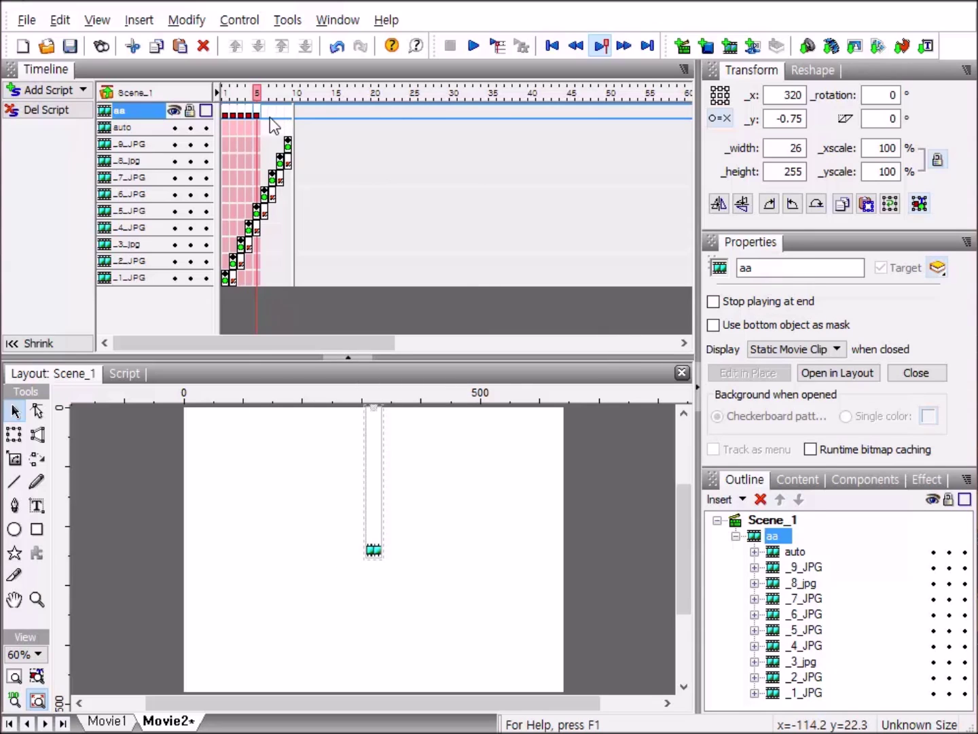
pyautogui.click(265, 115)
pyautogui.rightClick(265, 116)
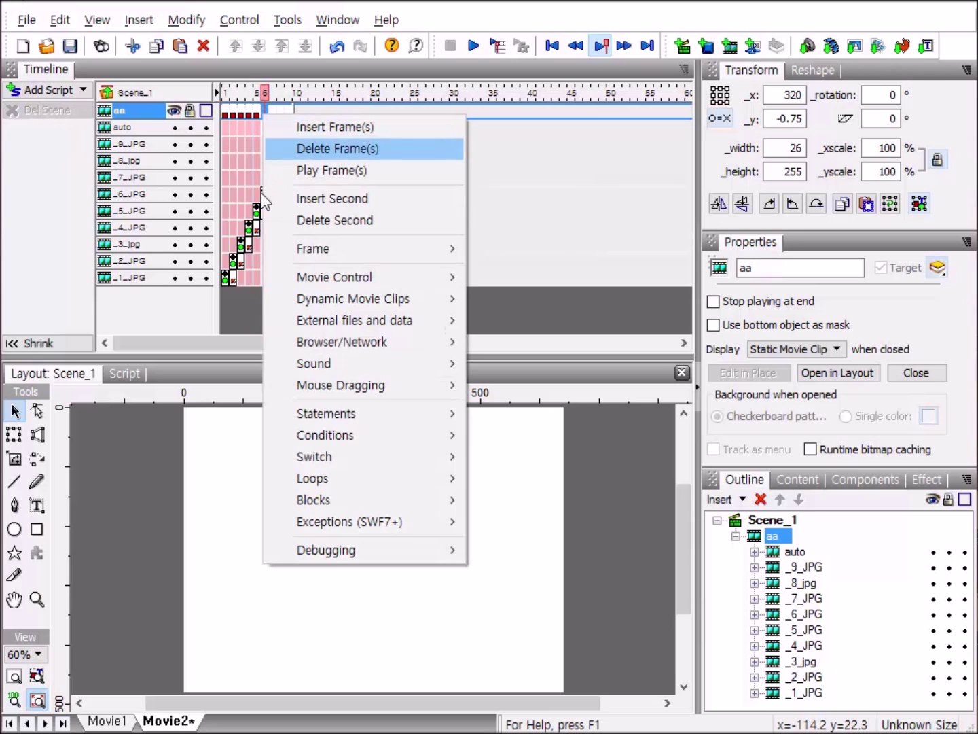
pyautogui.moveTo(308, 279)
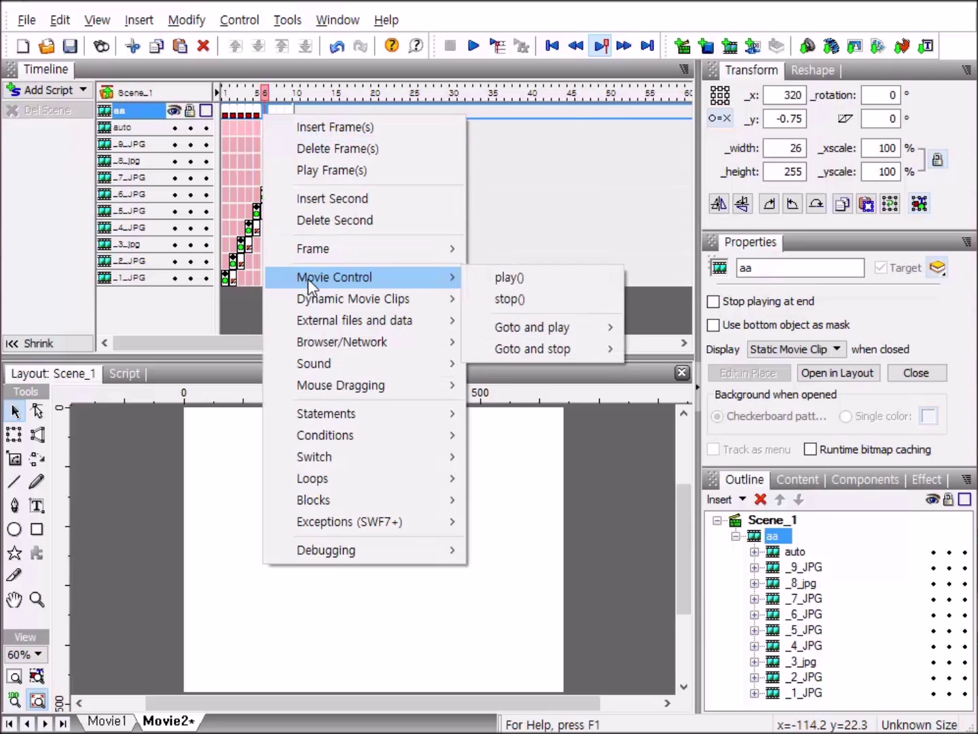
pyautogui.click(511, 300)
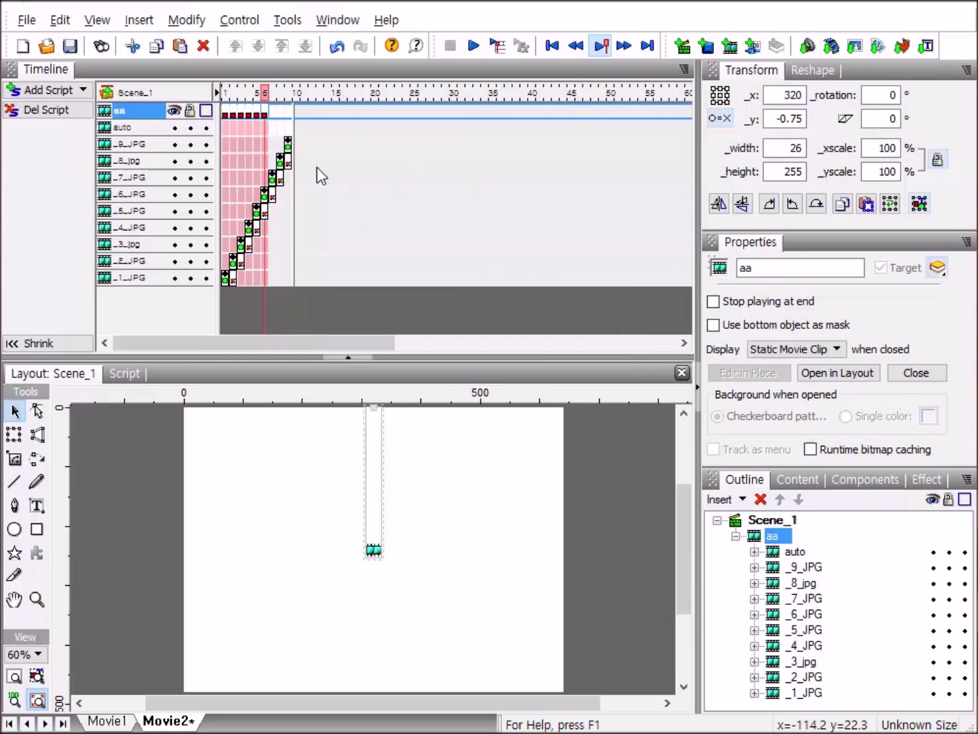
# Step: Add a stop() action to frames 7, 8 and 9 of the aa clip's timeline
pyautogui.click(272, 110)
pyautogui.rightClick(273, 110)
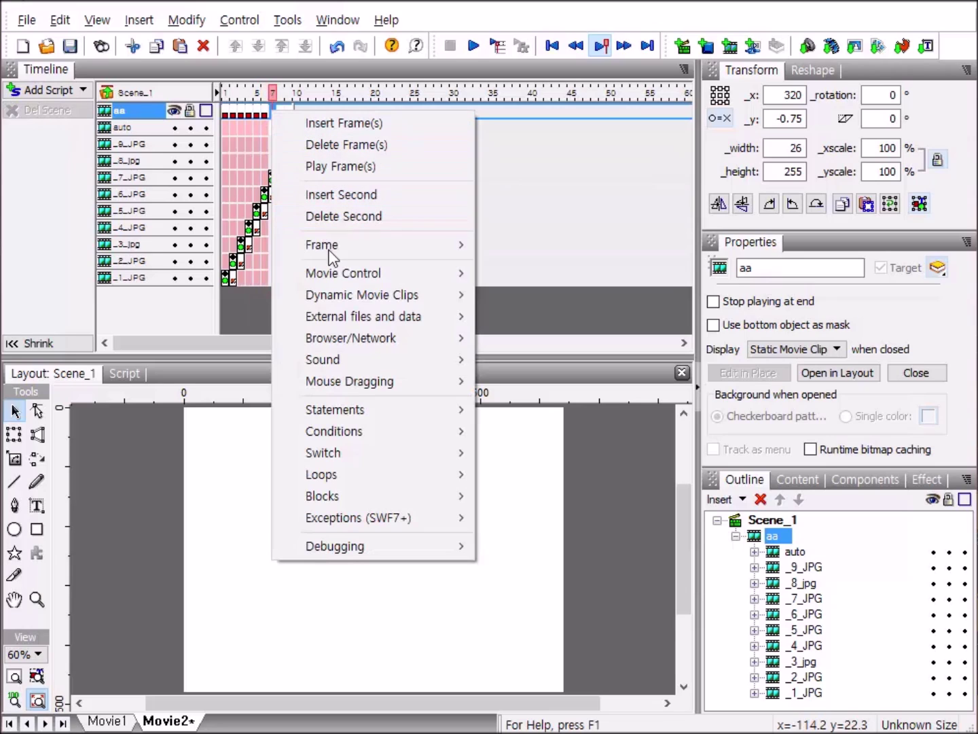
pyautogui.moveTo(382, 288)
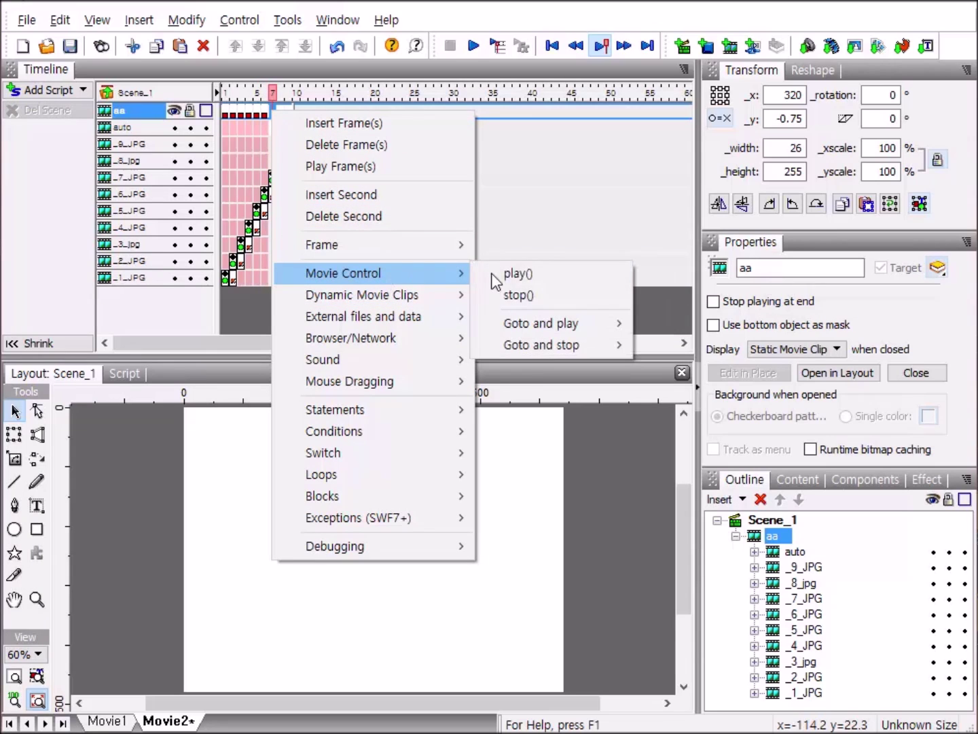
pyautogui.click(515, 292)
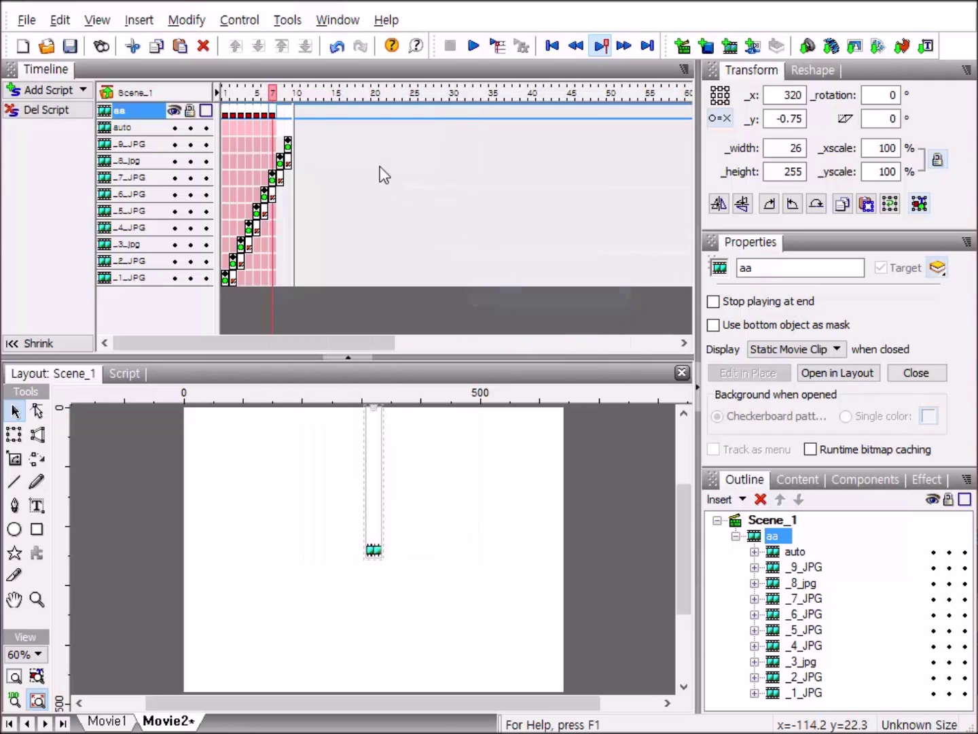
pyautogui.click(280, 116)
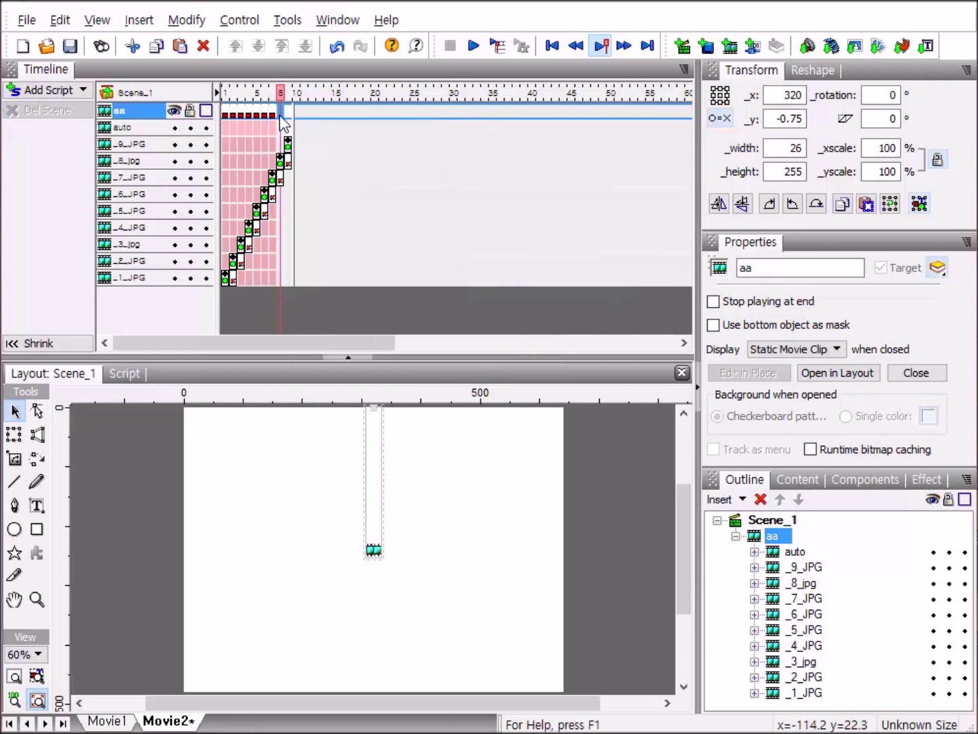
pyautogui.rightClick(281, 117)
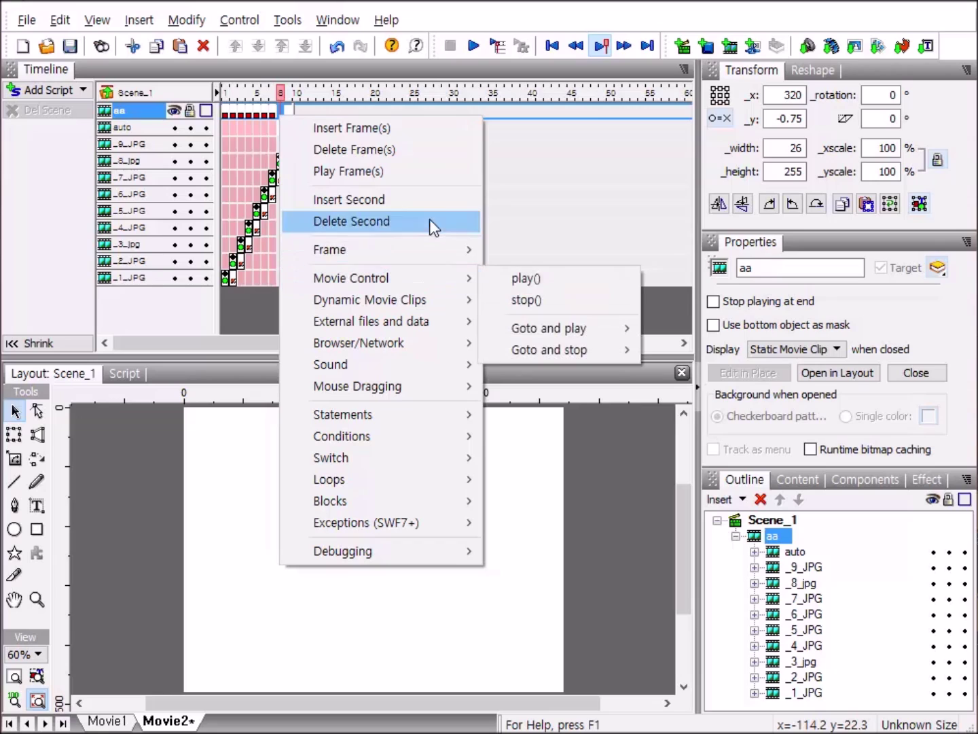
pyautogui.click(520, 299)
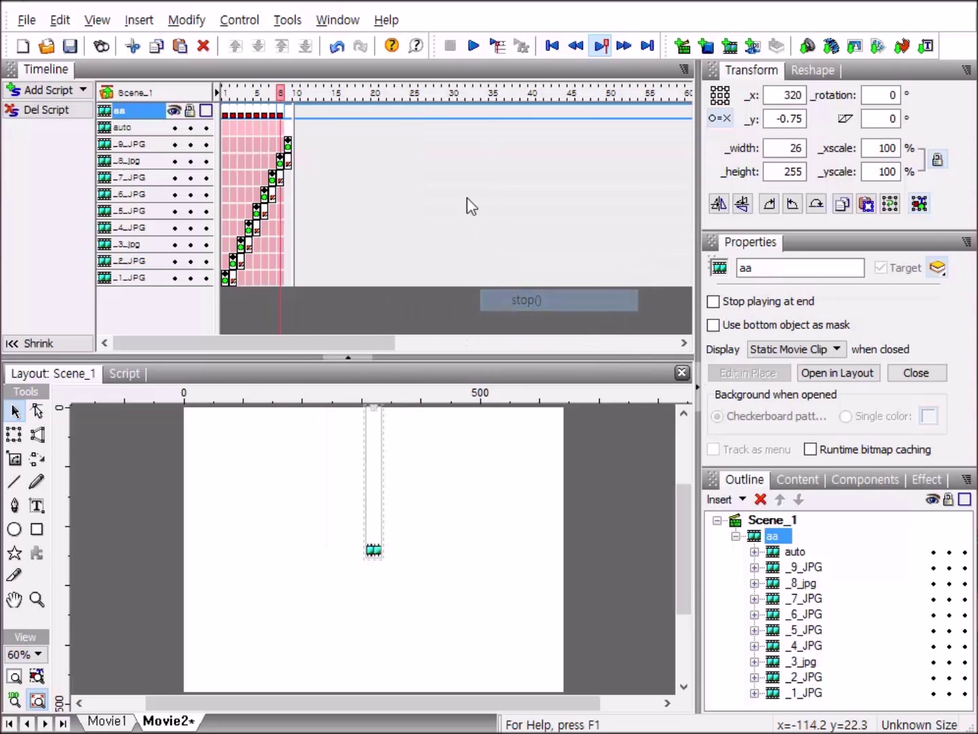
pyautogui.click(290, 115)
pyautogui.rightClick(290, 115)
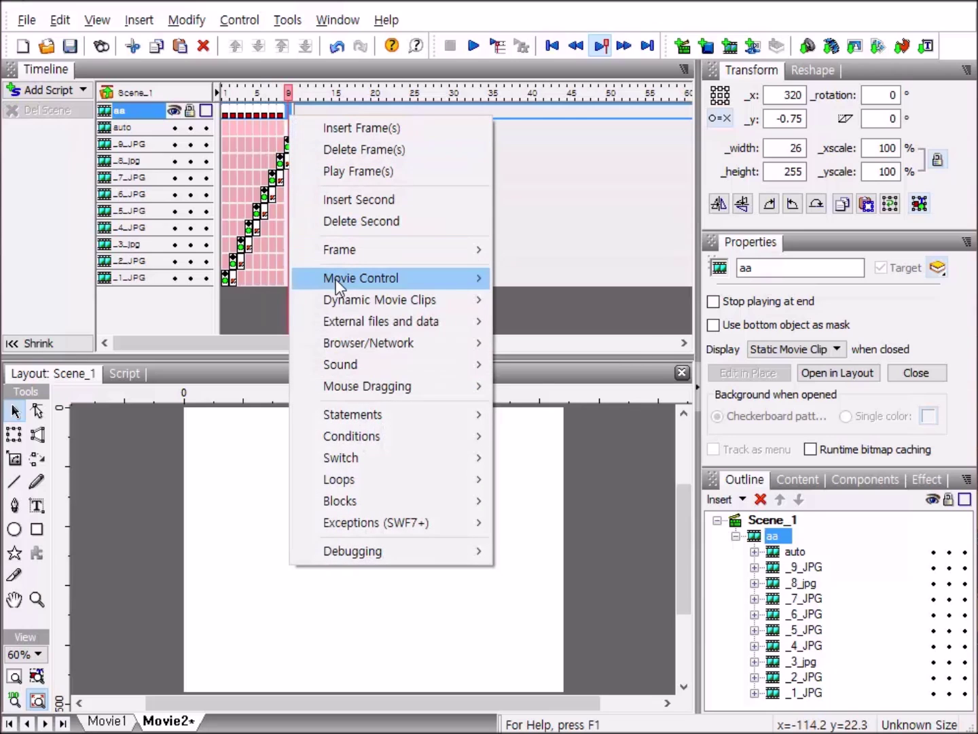
pyautogui.moveTo(479, 282)
pyautogui.click(530, 299)
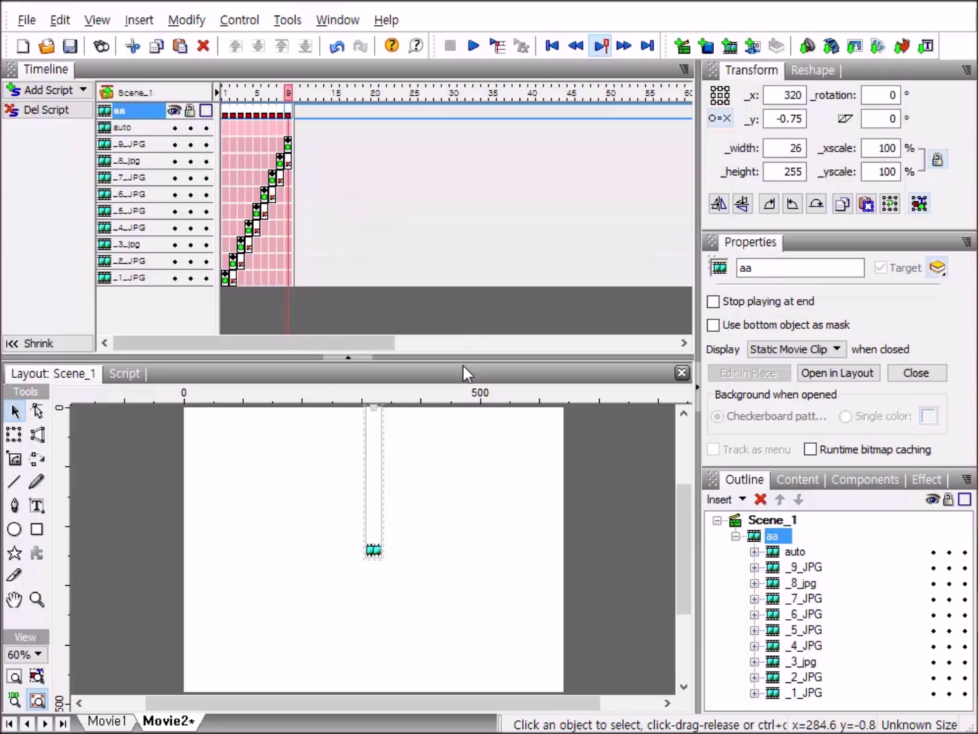
# Step: Shrink the timeline area and add an onFrame (1) event to the script of the auto clip
pyautogui.moveTo(453, 354)
pyautogui.mouseDown()
pyautogui.moveTo(482, 180)
pyautogui.moveTo(480, 131)
pyautogui.mouseUp()
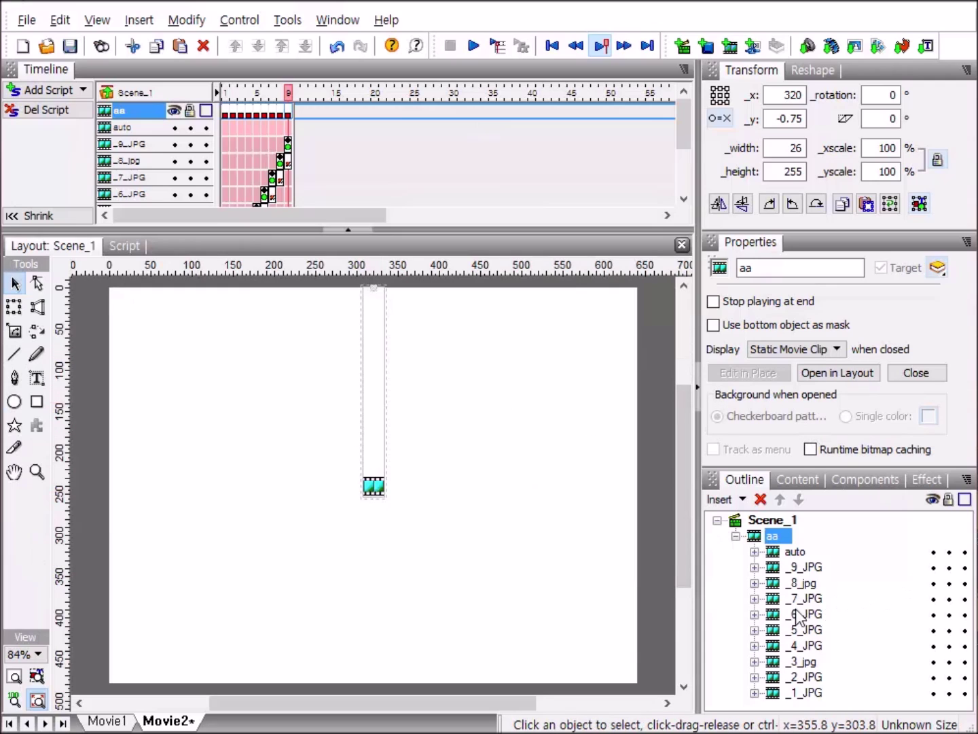
pyautogui.click(776, 557)
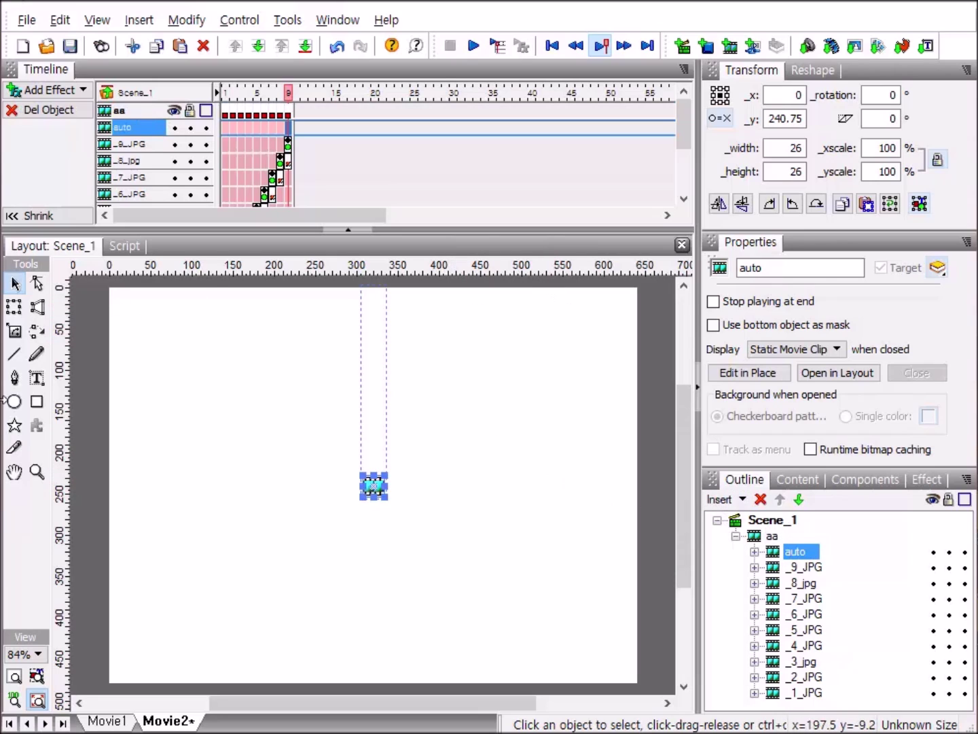
pyautogui.click(122, 248)
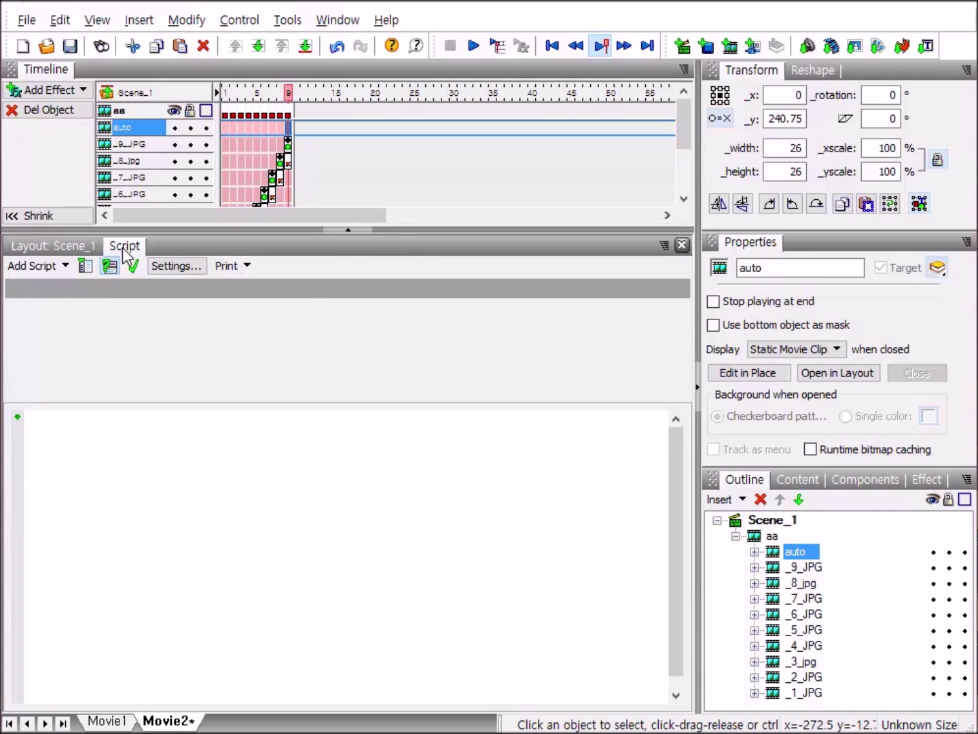
pyautogui.click(28, 266)
pyautogui.moveTo(60, 294)
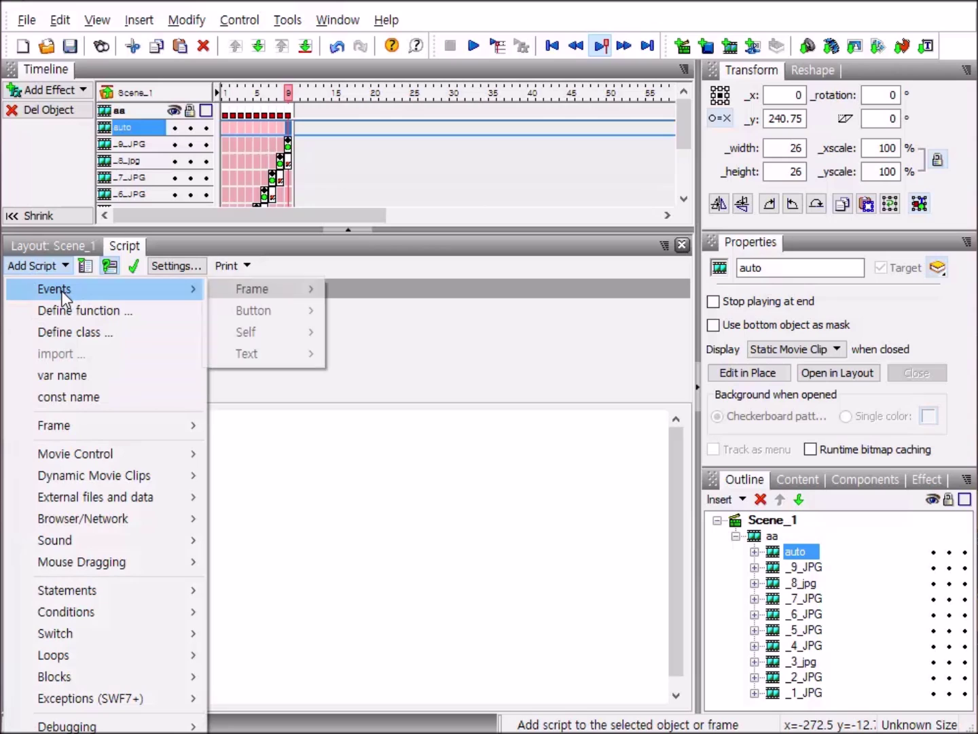
pyautogui.moveTo(235, 291)
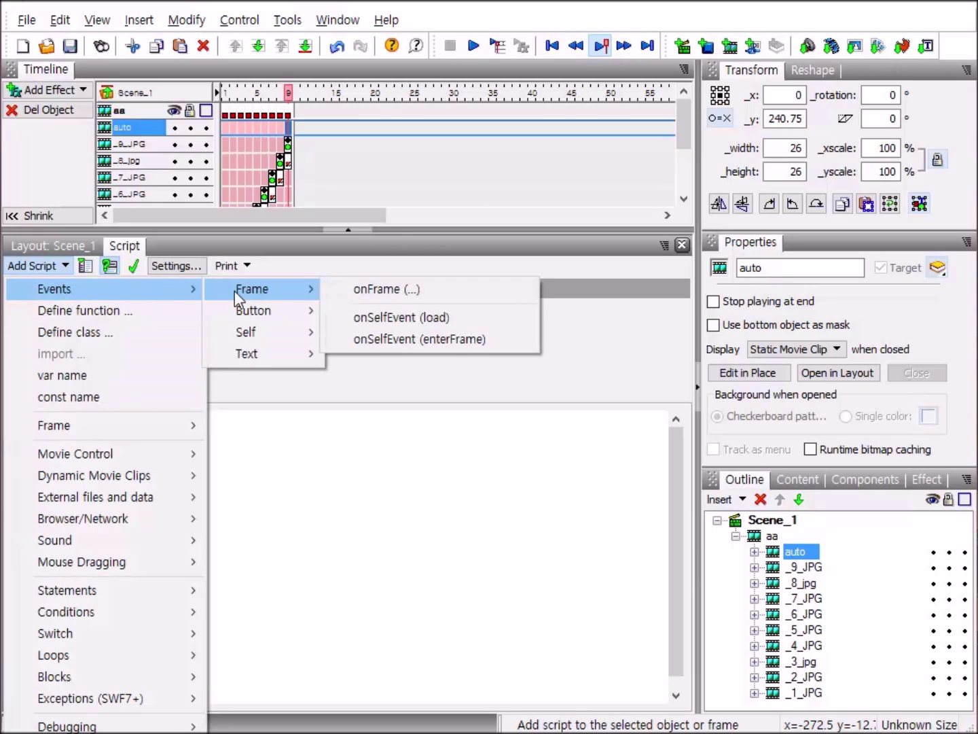
pyautogui.click(381, 290)
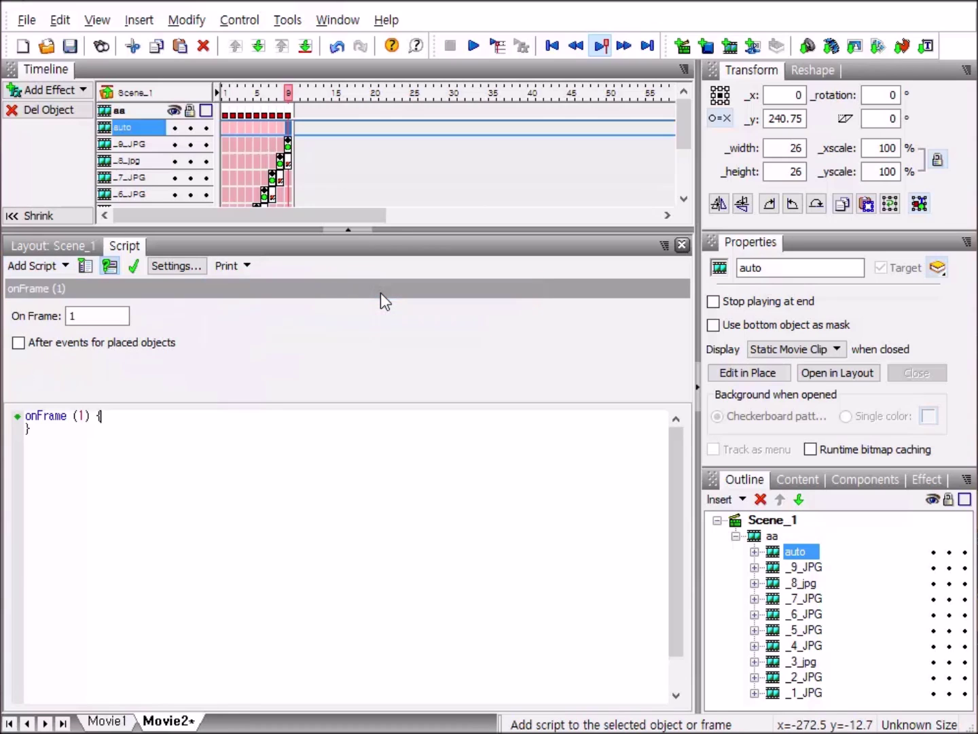
# Step: Insert a play() action inside the onFrame (1) event of the auto clip's script
pyautogui.click(41, 265)
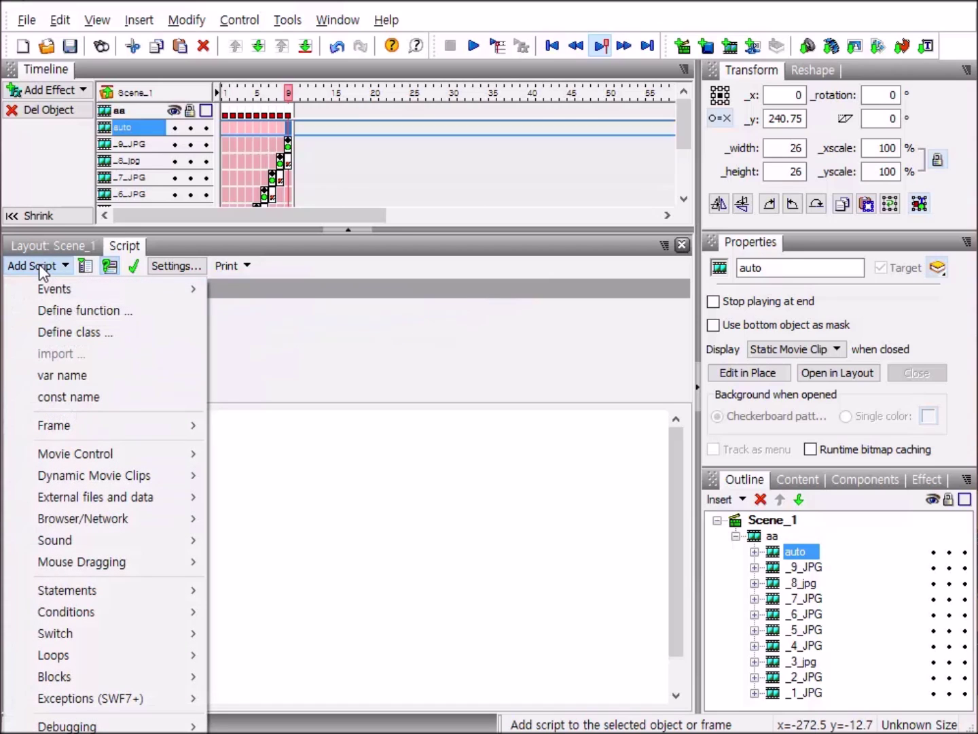
pyautogui.moveTo(142, 453)
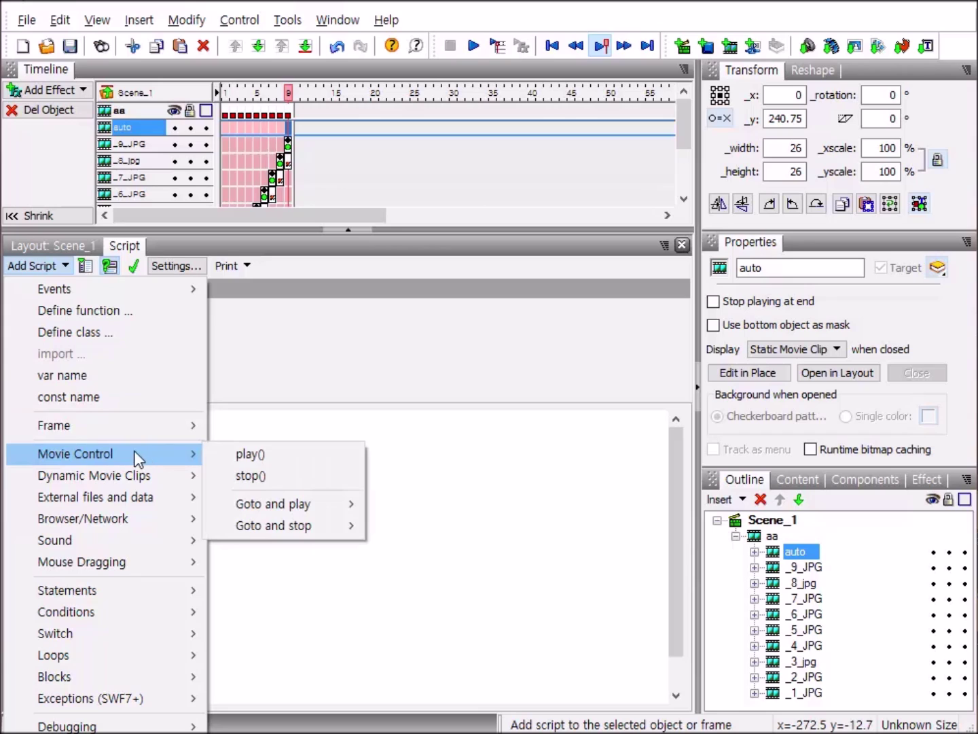
pyautogui.click(312, 453)
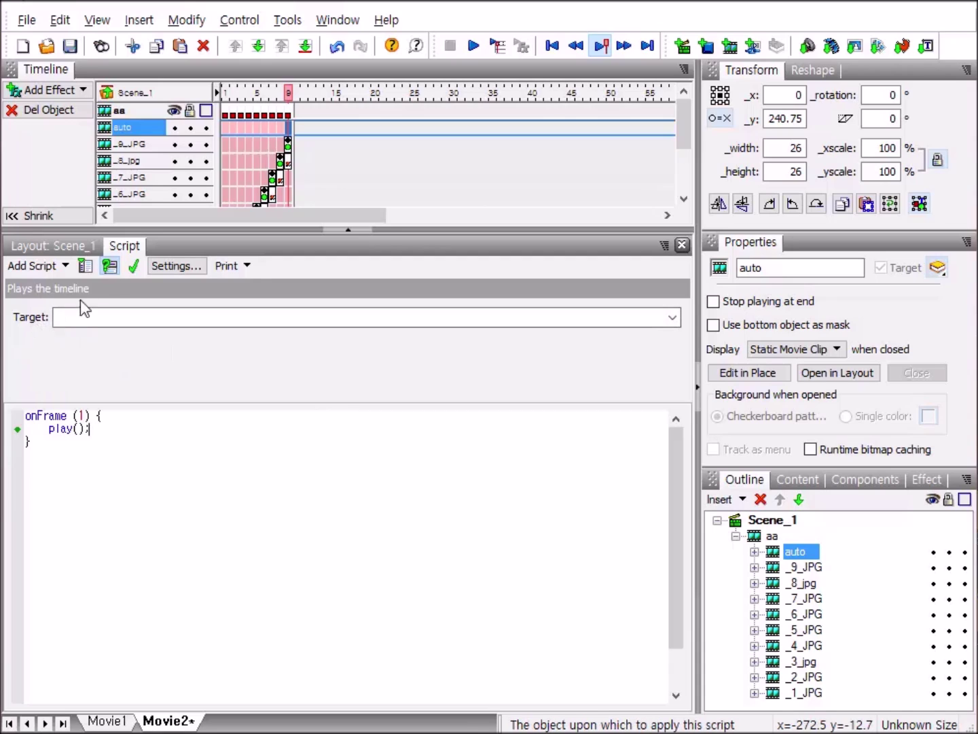
pyautogui.click(108, 269)
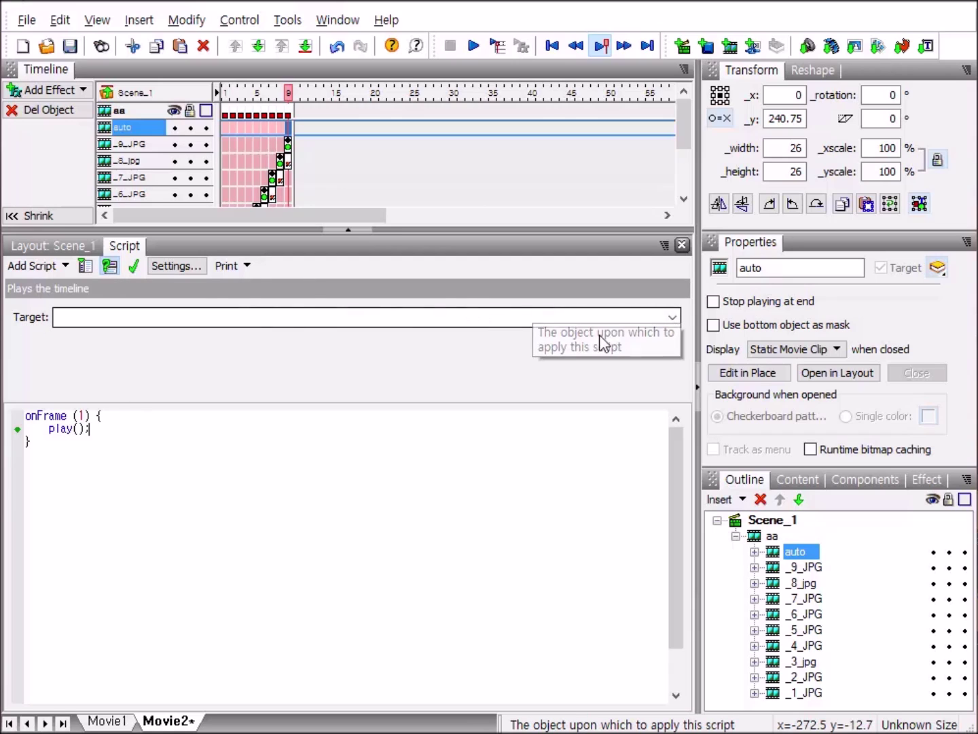
# Step: Target the auto clip's play() action at _parent and set its onFrame event to frame 300
pyautogui.click(675, 316)
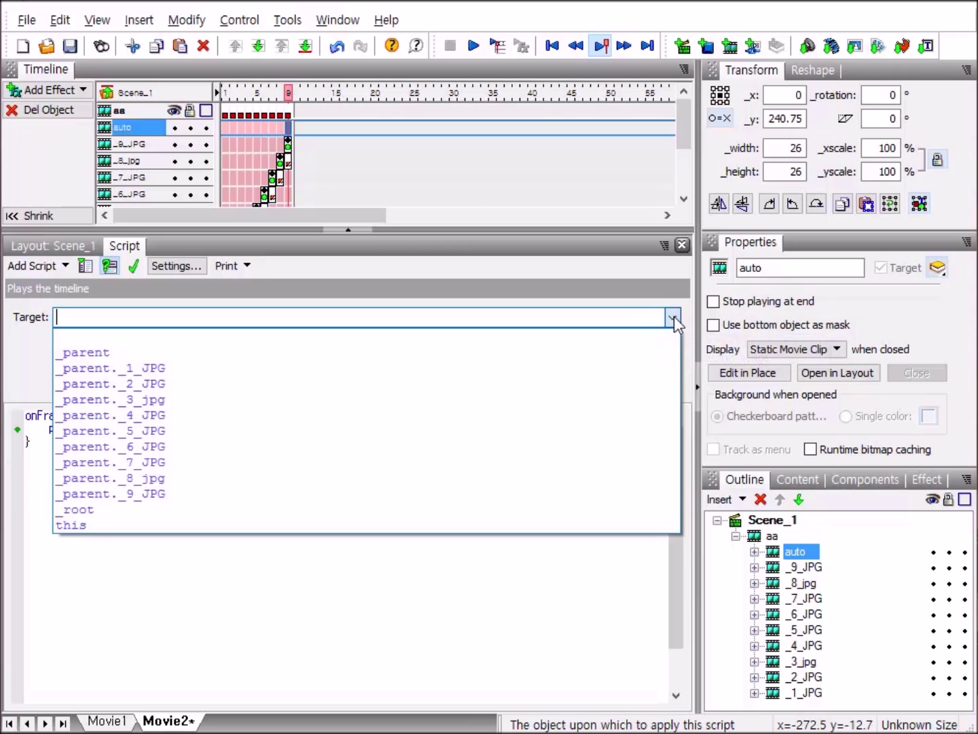
pyautogui.click(121, 353)
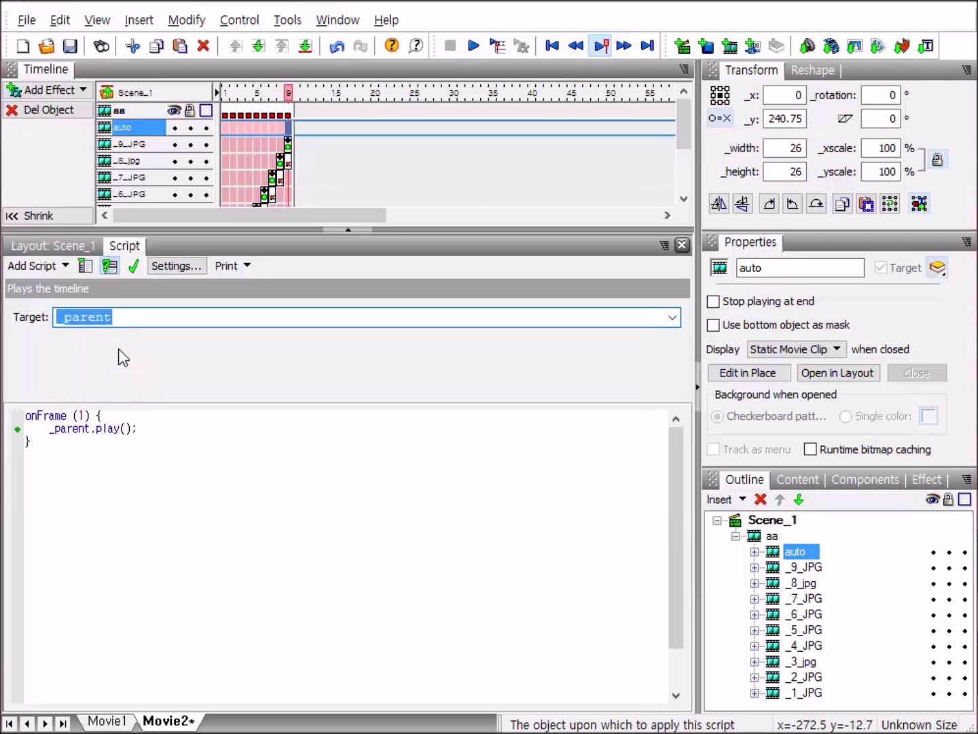
pyautogui.click(105, 416)
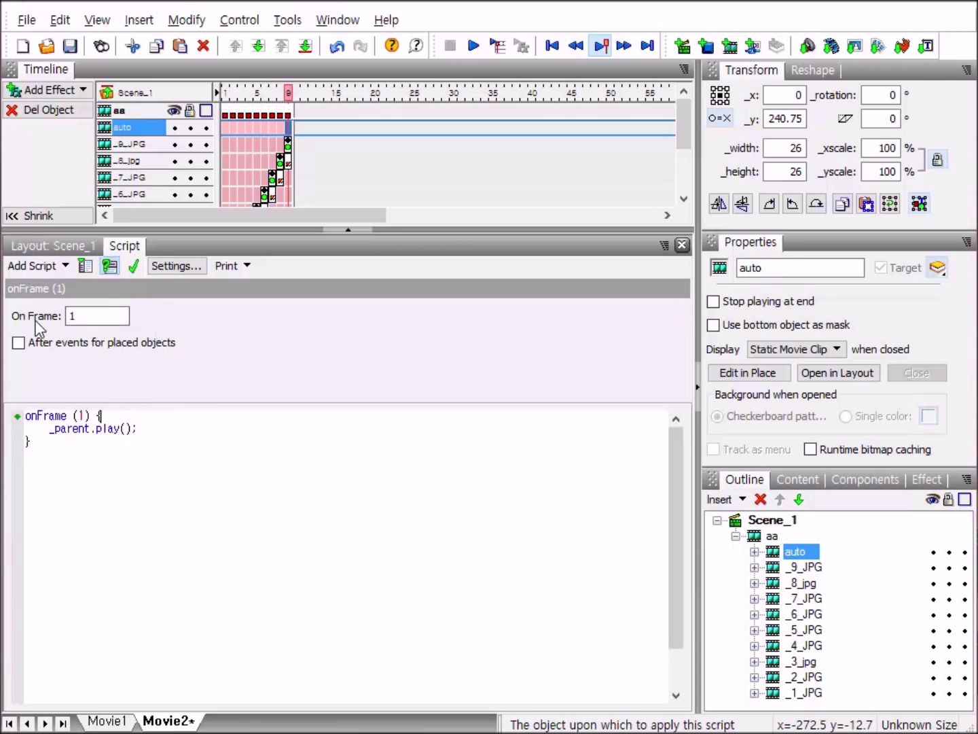
pyautogui.click(85, 315)
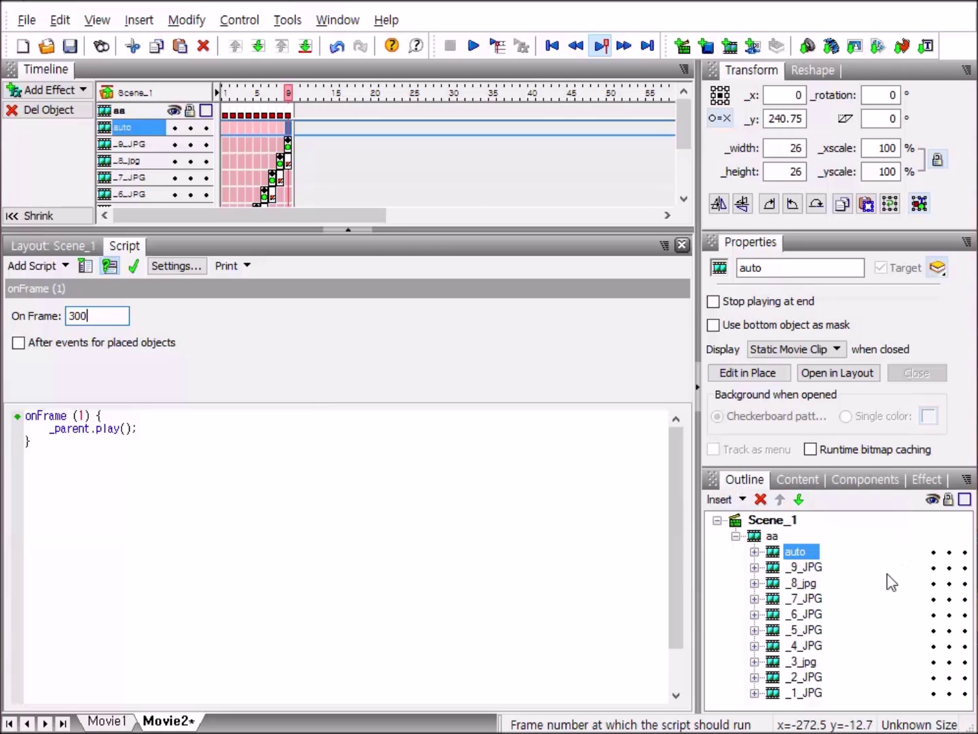
# Step: Check the syntax of the collapsed aa clip's script and play the movie in the layout
pyautogui.click(735, 536)
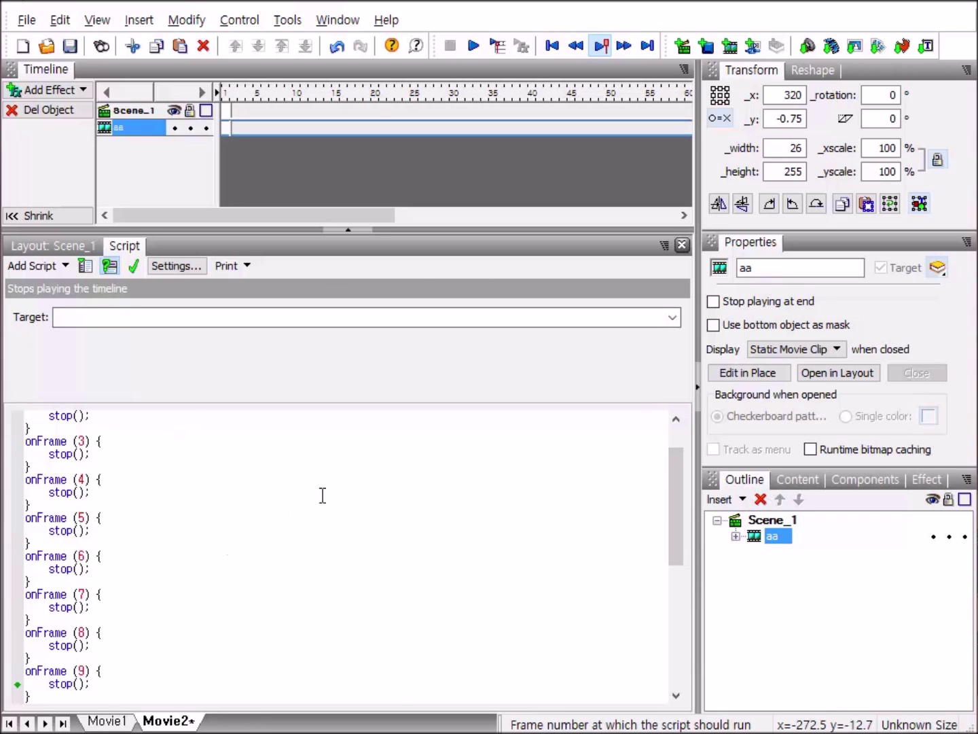
pyautogui.click(133, 269)
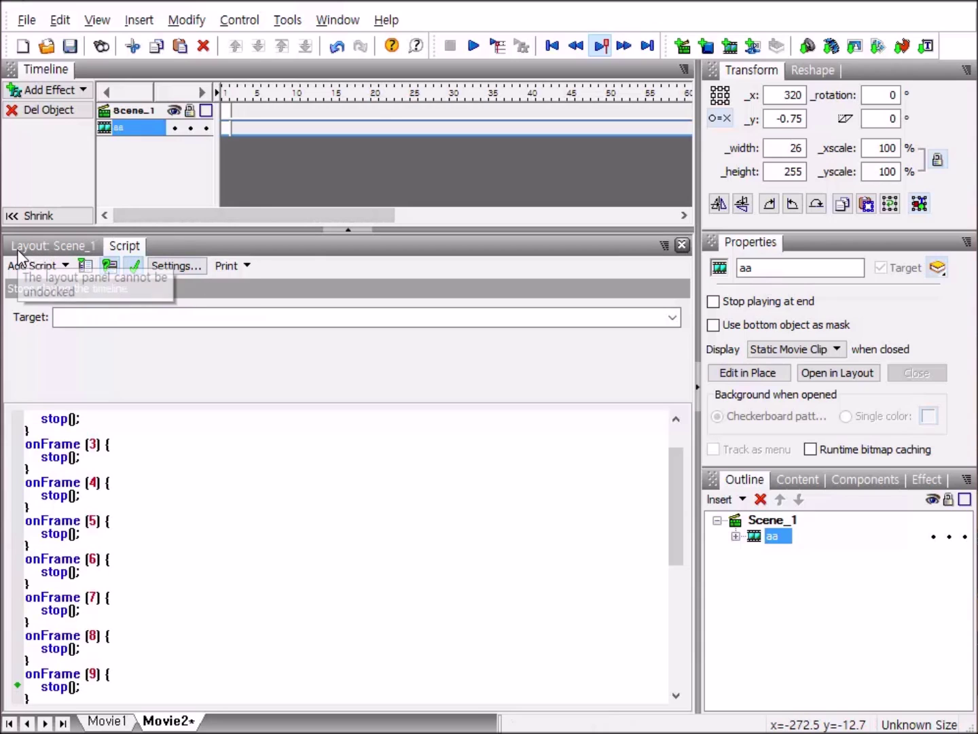
pyautogui.click(74, 250)
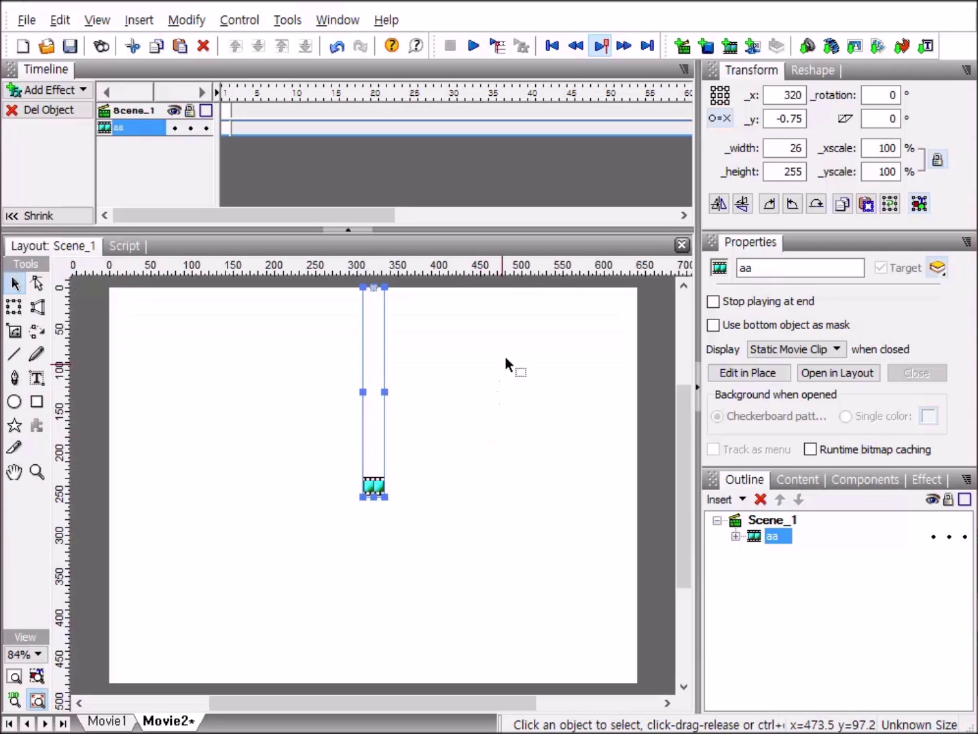
pyautogui.click(474, 45)
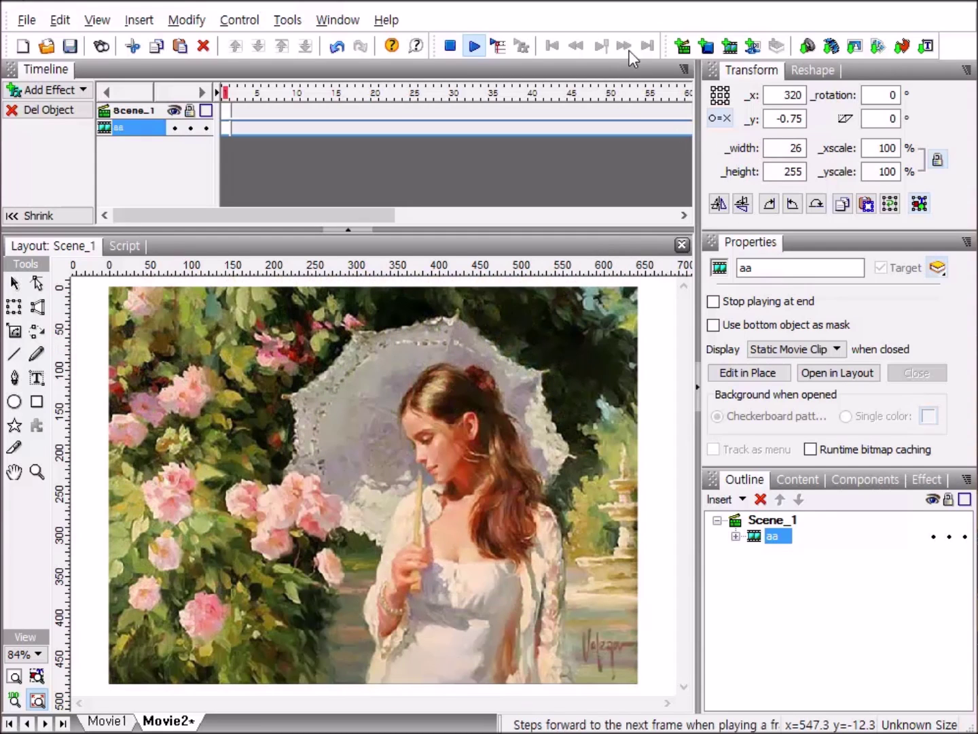
# Step: Import the background image 12.바탕.jpg into Scene_1 and place it beneath the aa clip in the stacking order
pyautogui.click(858, 47)
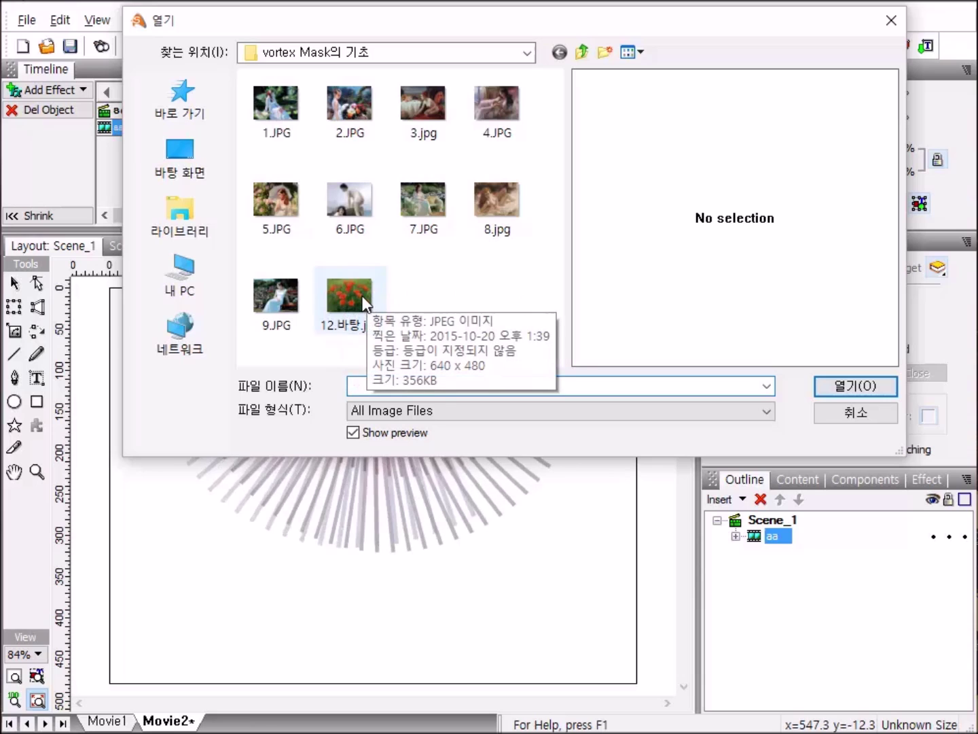
pyautogui.doubleClick(364, 297)
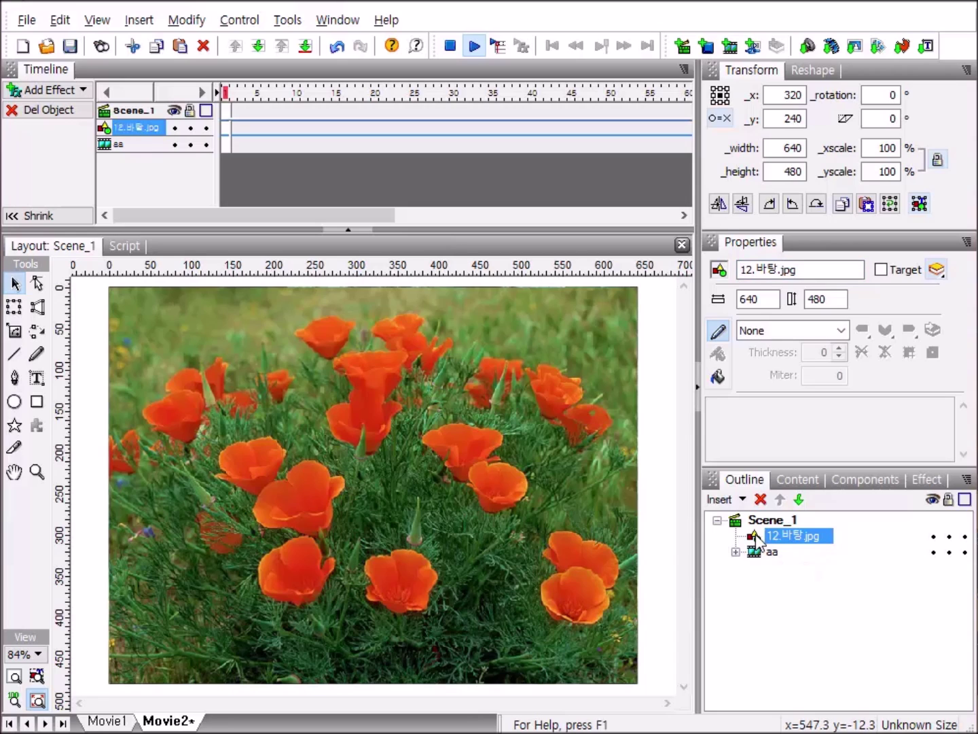
pyautogui.moveTo(756, 536); pyautogui.dragTo(760, 558)
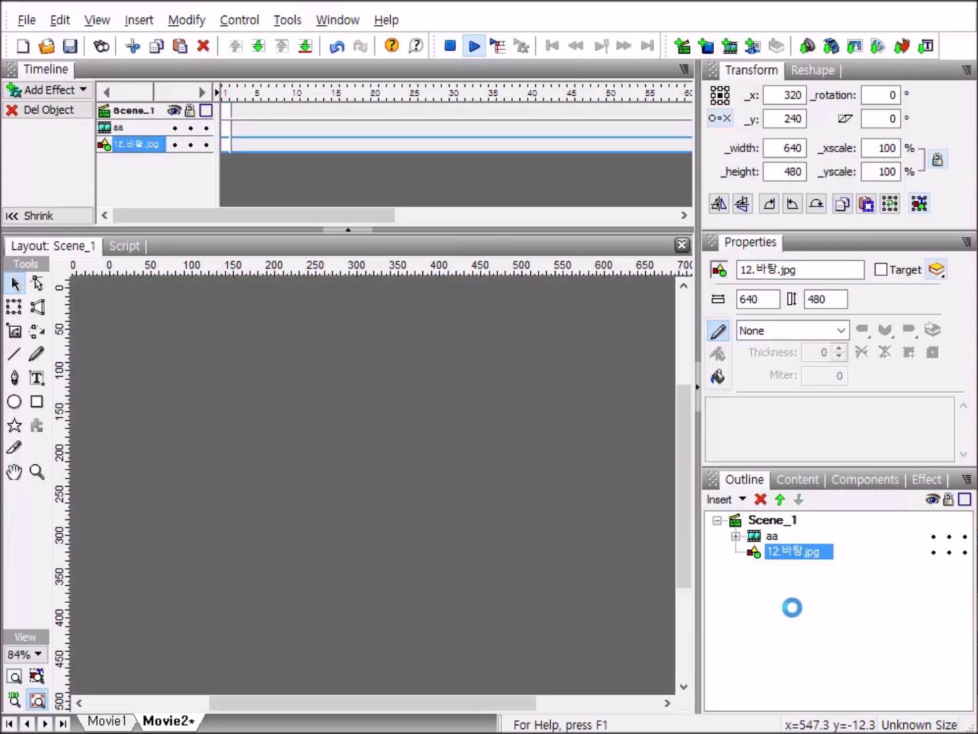